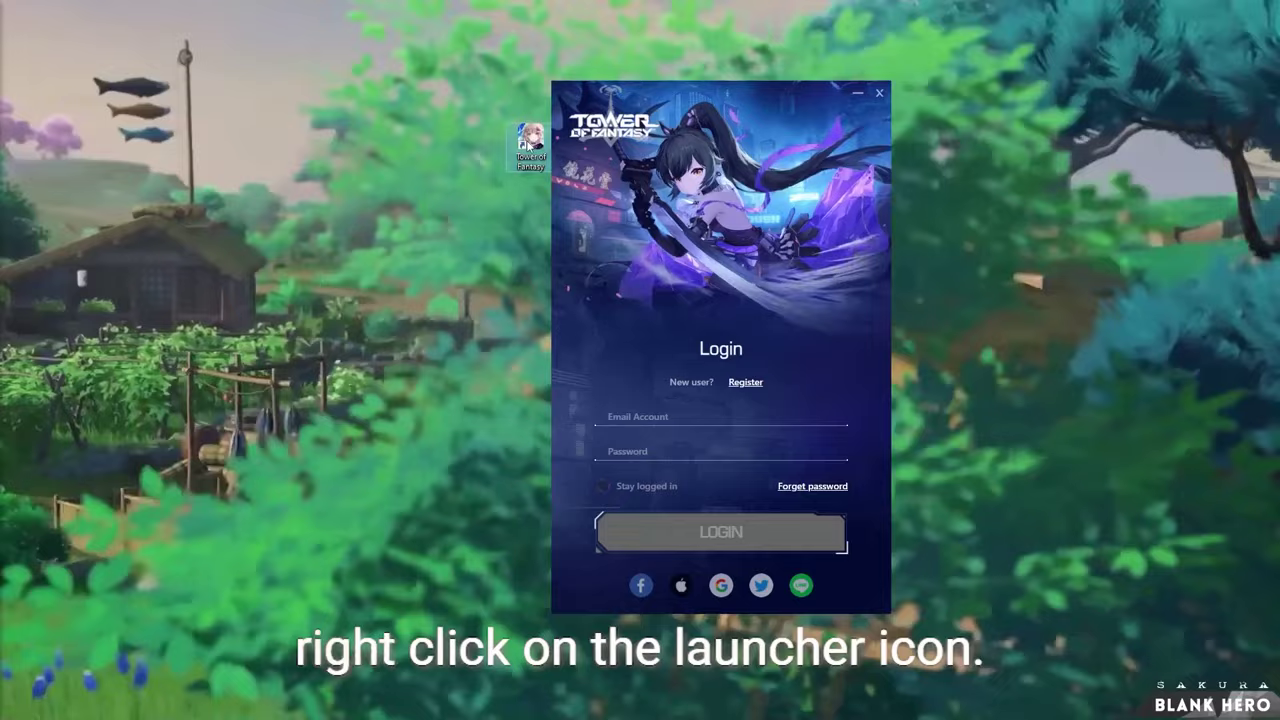
# Step: Open the file location of the Tower of Fantasy desktop shortcut and go to the game's Screenshots folder
pyautogui.rightClick(527, 143)
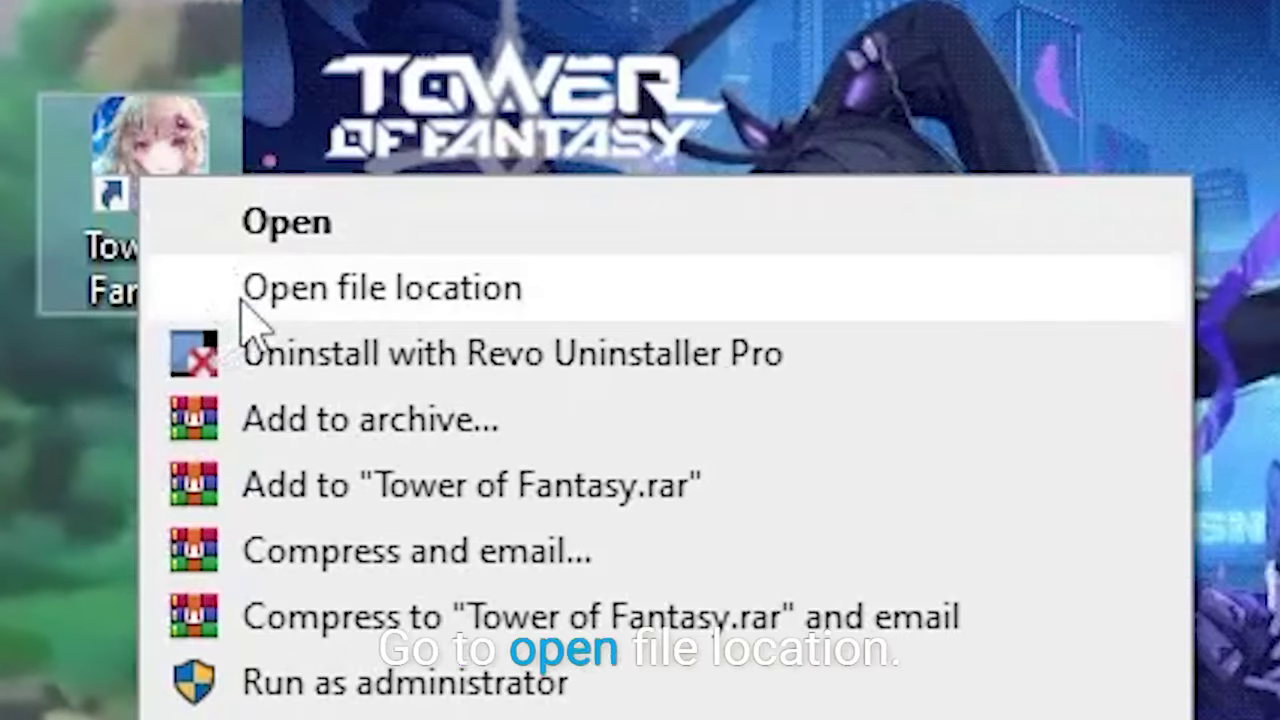
pyautogui.click(521, 200)
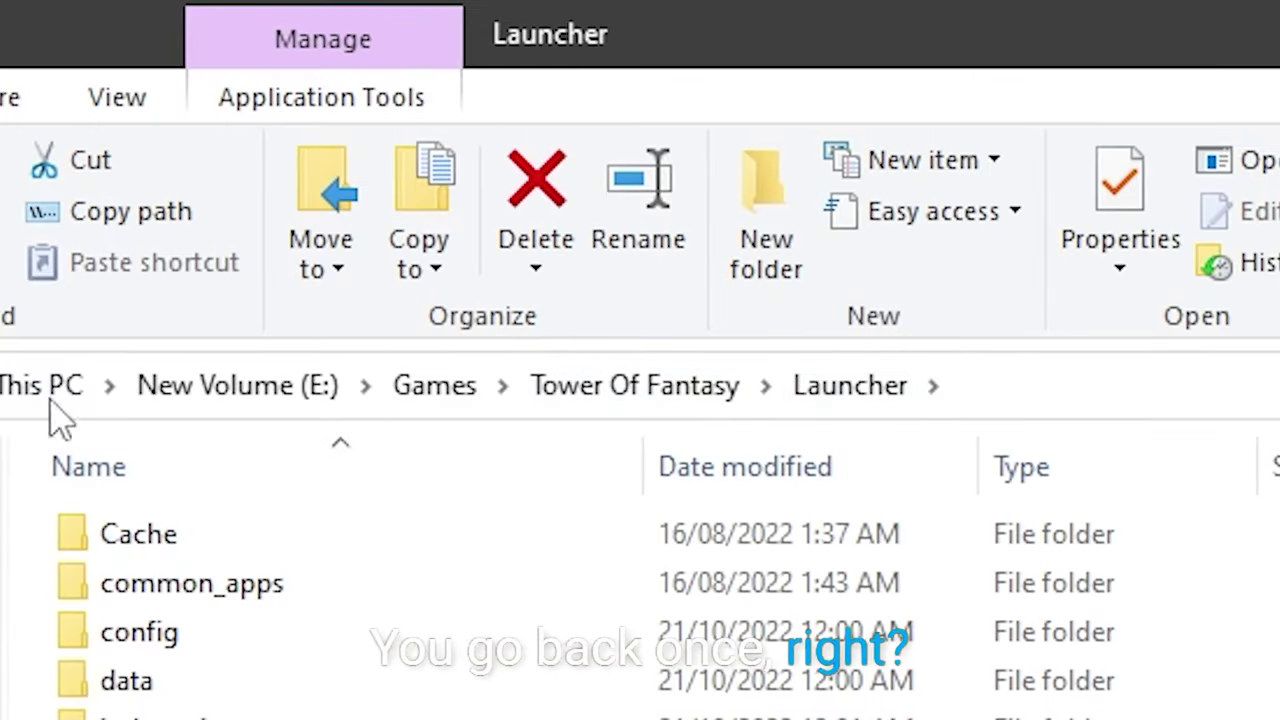
pyautogui.click(663, 398)
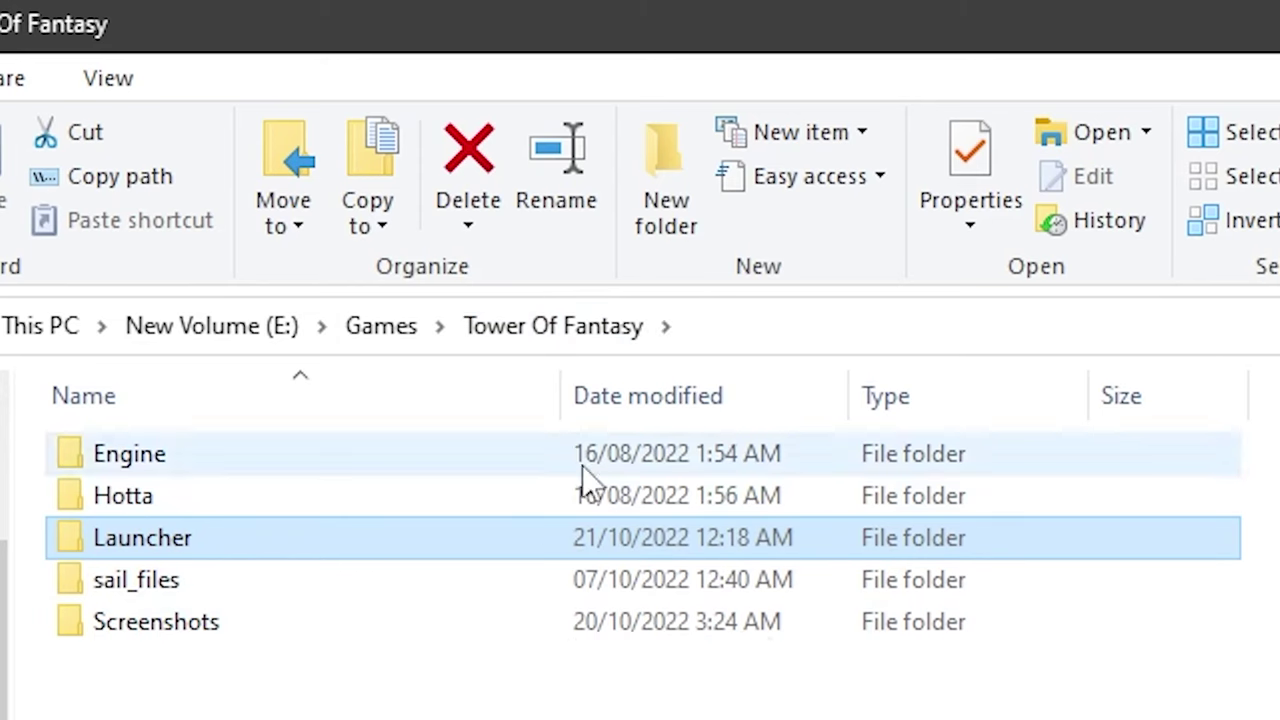
pyautogui.click(400, 345)
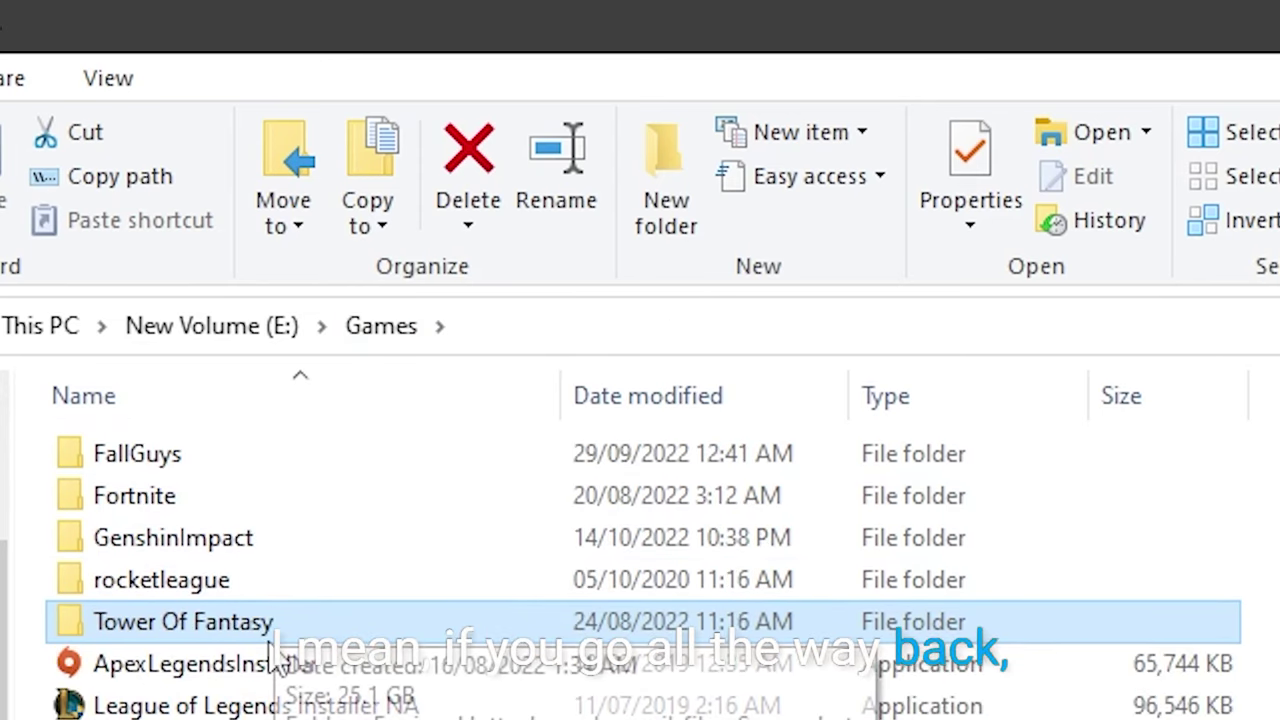
pyautogui.doubleClick(335, 630)
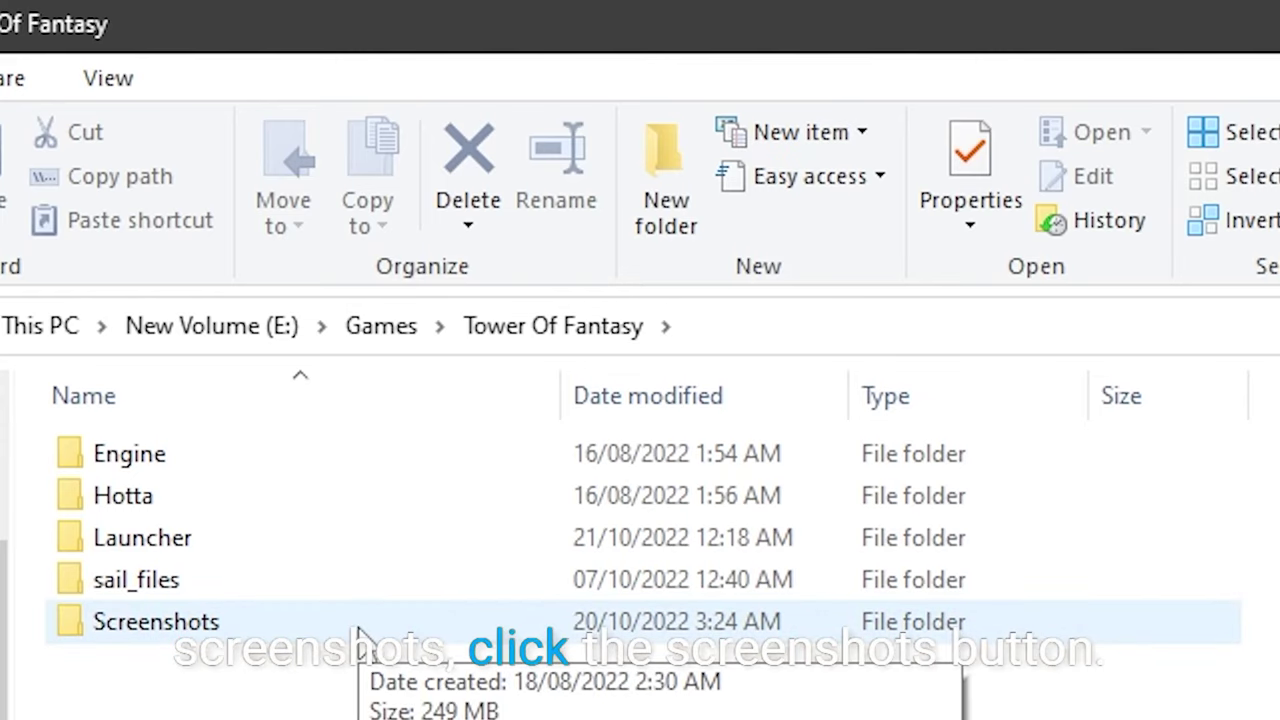
pyautogui.doubleClick(358, 635)
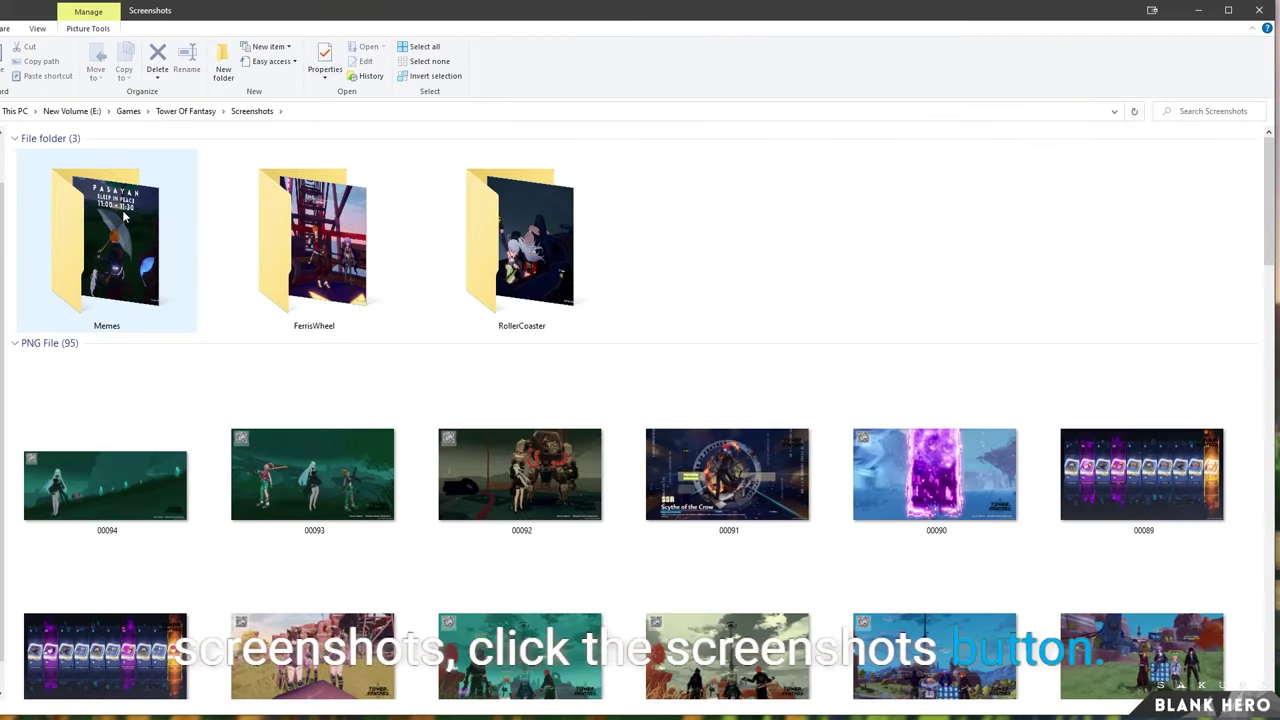
# Step: Browse the saved images in the Screenshots folder and open image 00094 for viewing
pyautogui.scroll(-10, 899, 346)
pyautogui.scroll(-10, 899, 346)
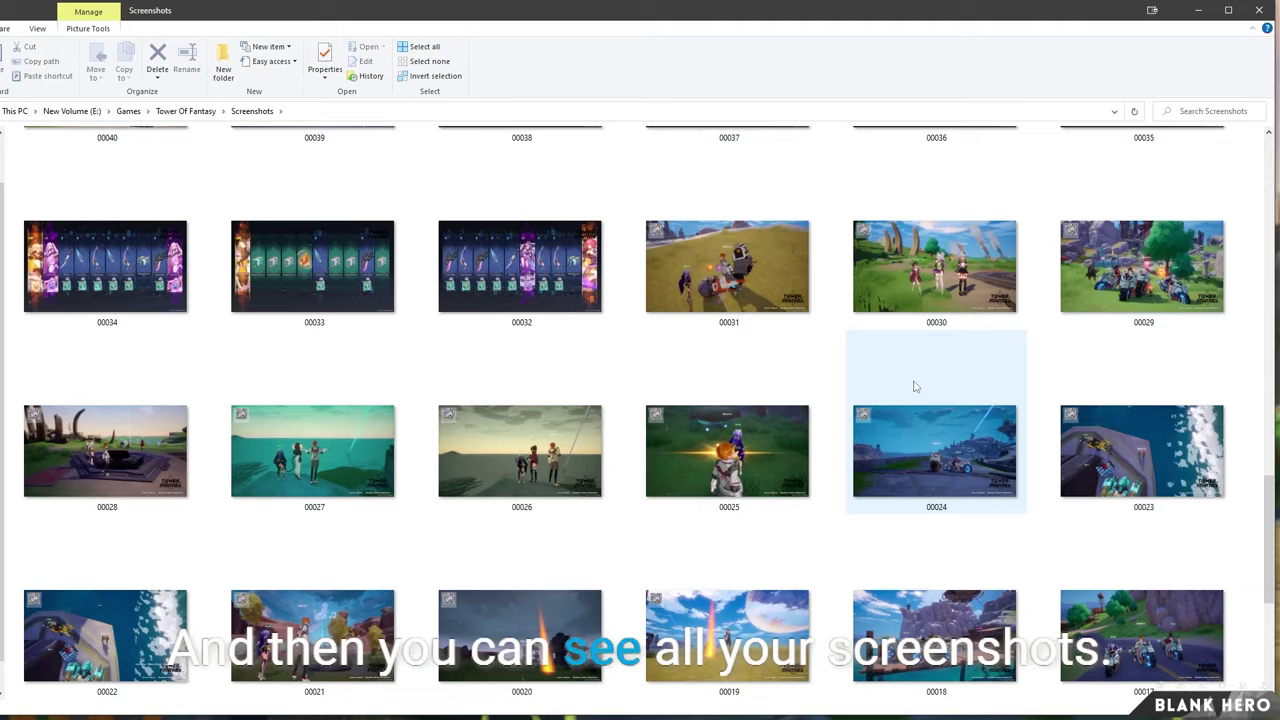
pyautogui.scroll(-2, 646, 364)
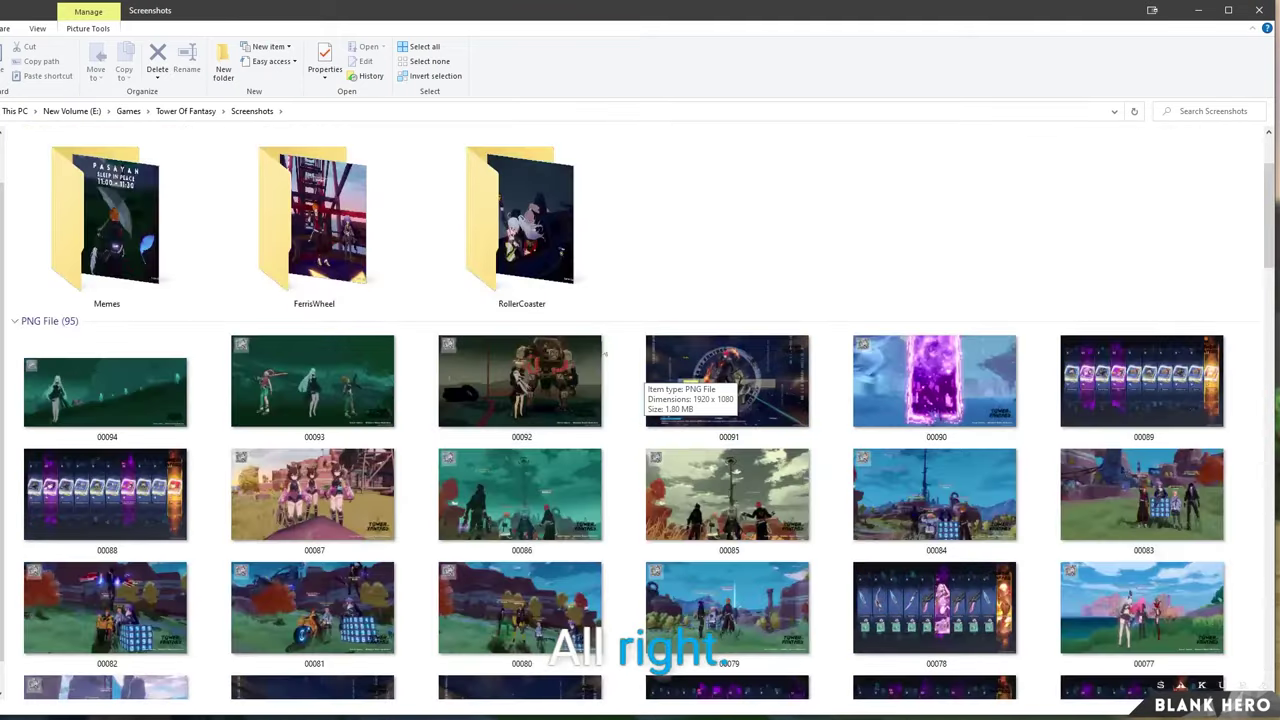
pyautogui.scroll(-10, 503, 340)
pyautogui.scroll(20, 250, 540)
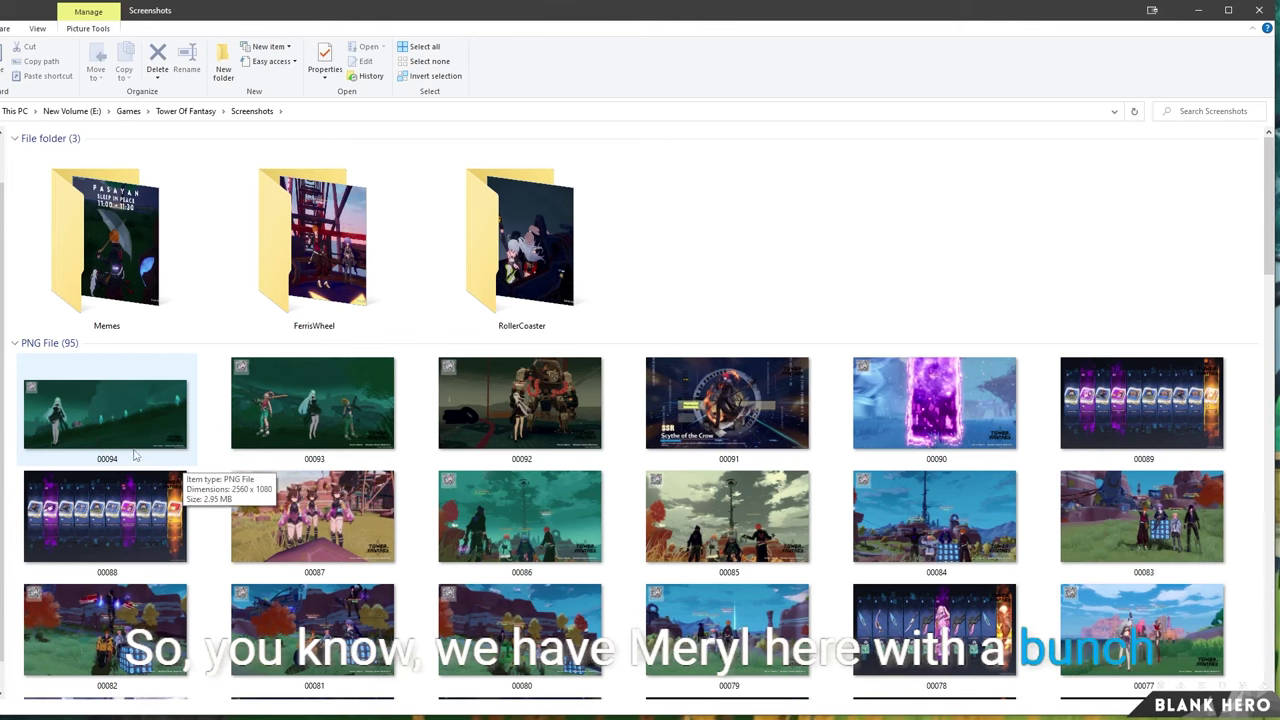
pyautogui.click(156, 425)
pyautogui.press('Return')
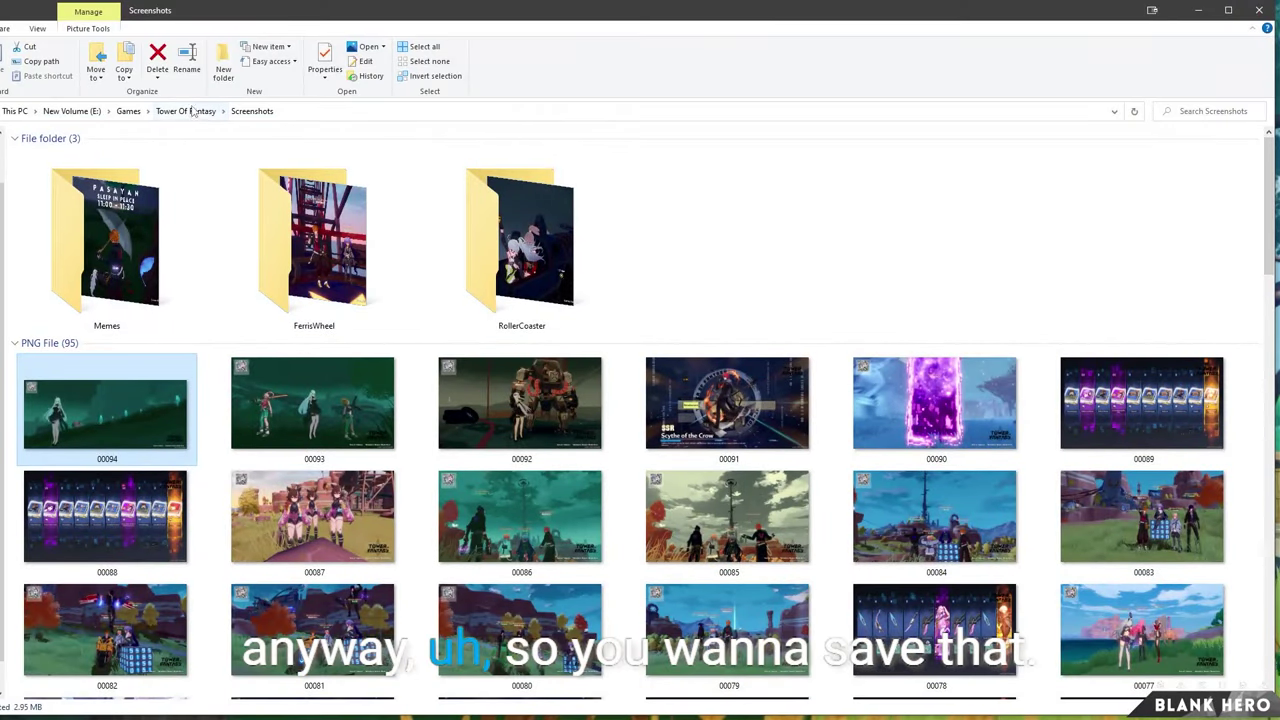
# Step: Go up to the Tower Of Fantasy folder and copy its Screenshots folder
pyautogui.hotkey('alt', 'Up')
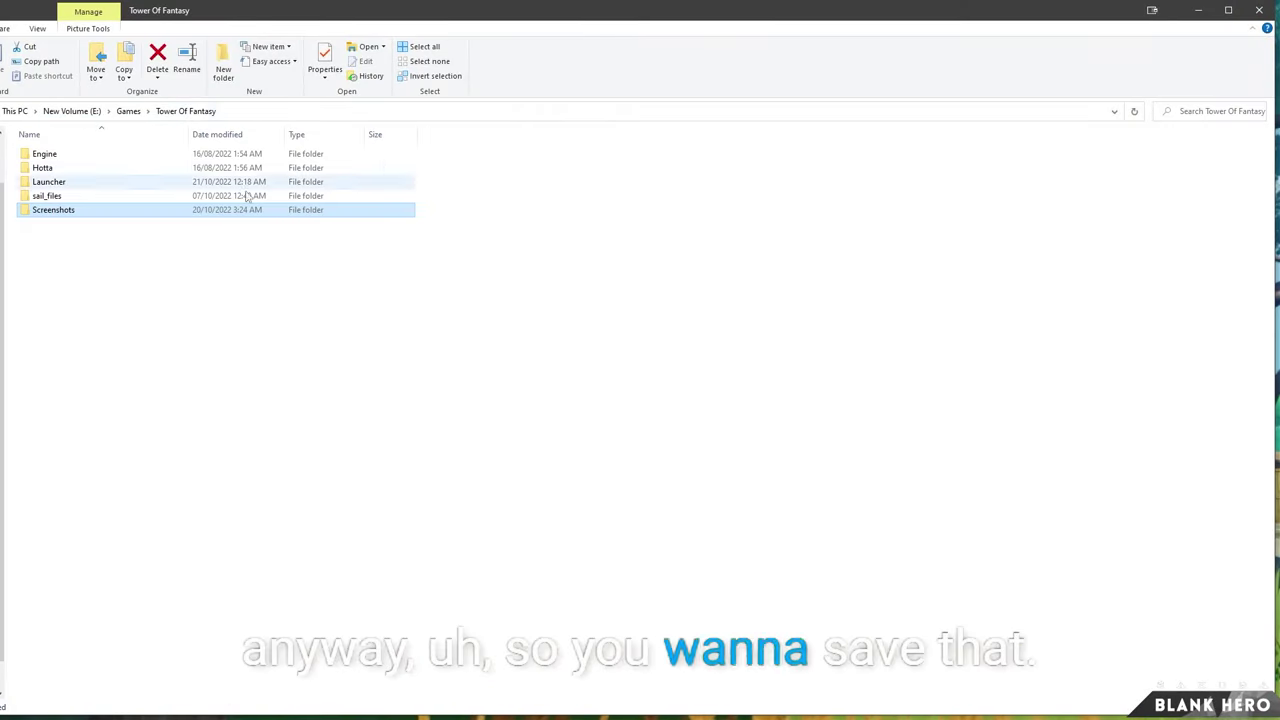
pyautogui.rightClick(50, 217)
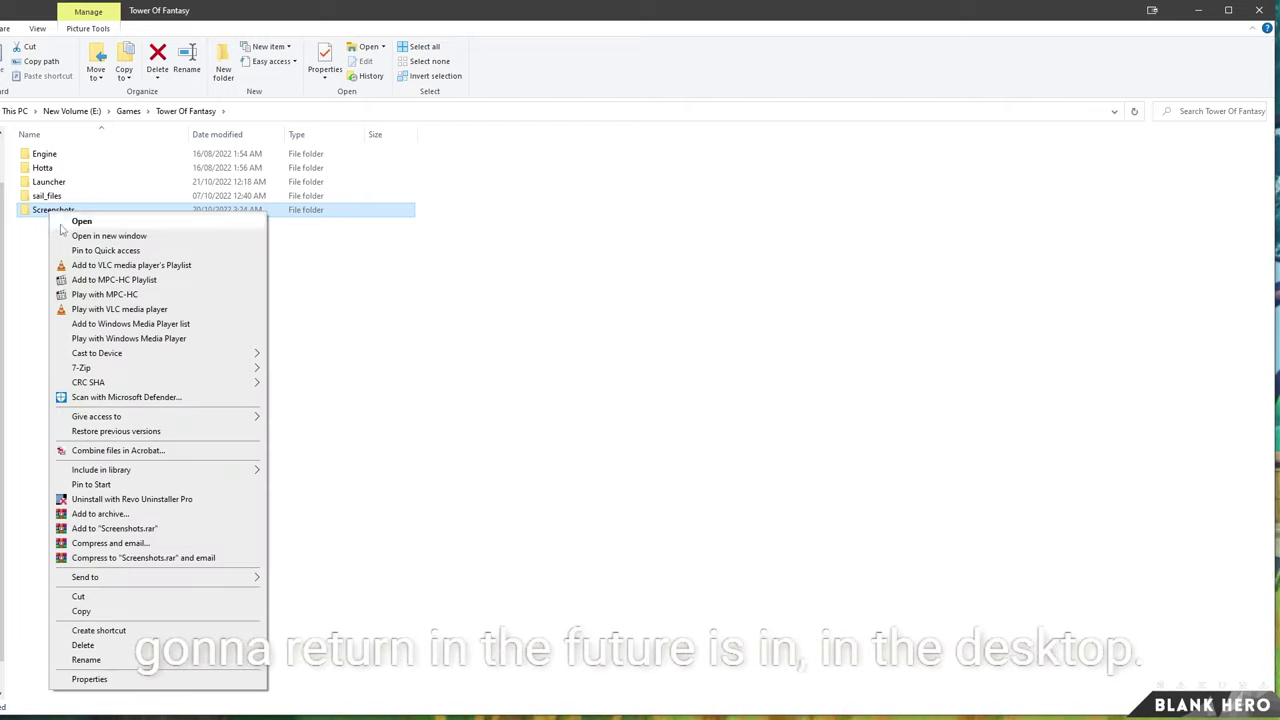
pyautogui.click(82, 611)
pyautogui.rightClick(59, 217)
pyautogui.click(58, 212)
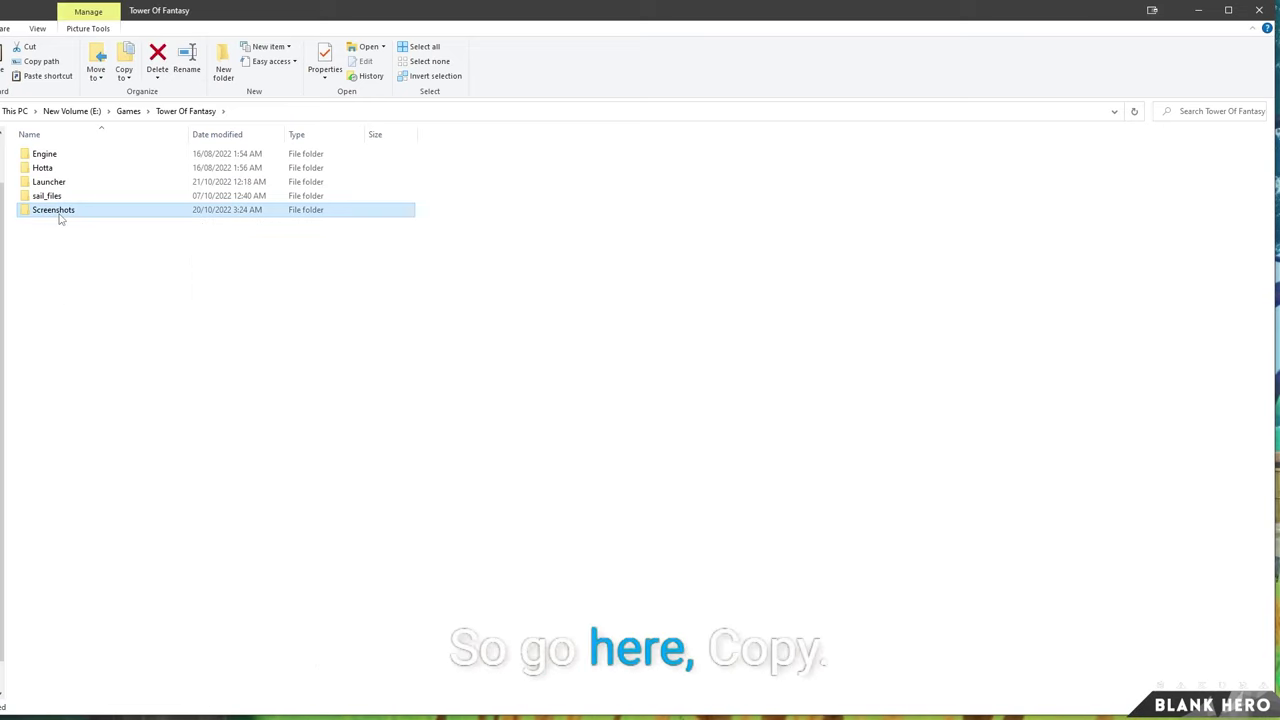
pyautogui.rightClick(58, 212)
pyautogui.click(118, 616)
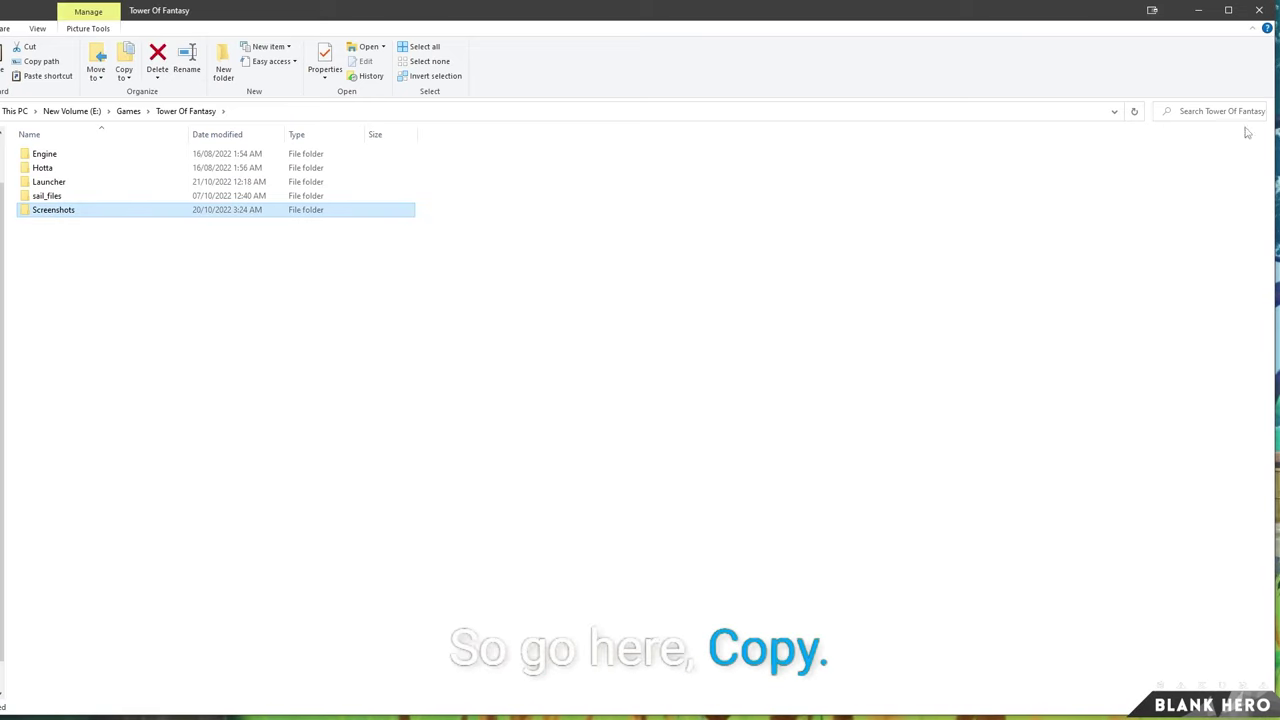
# Step: Close the folder window and paste the copied Screenshots folder onto the desktop as a backup
pyautogui.click(1262, 12)
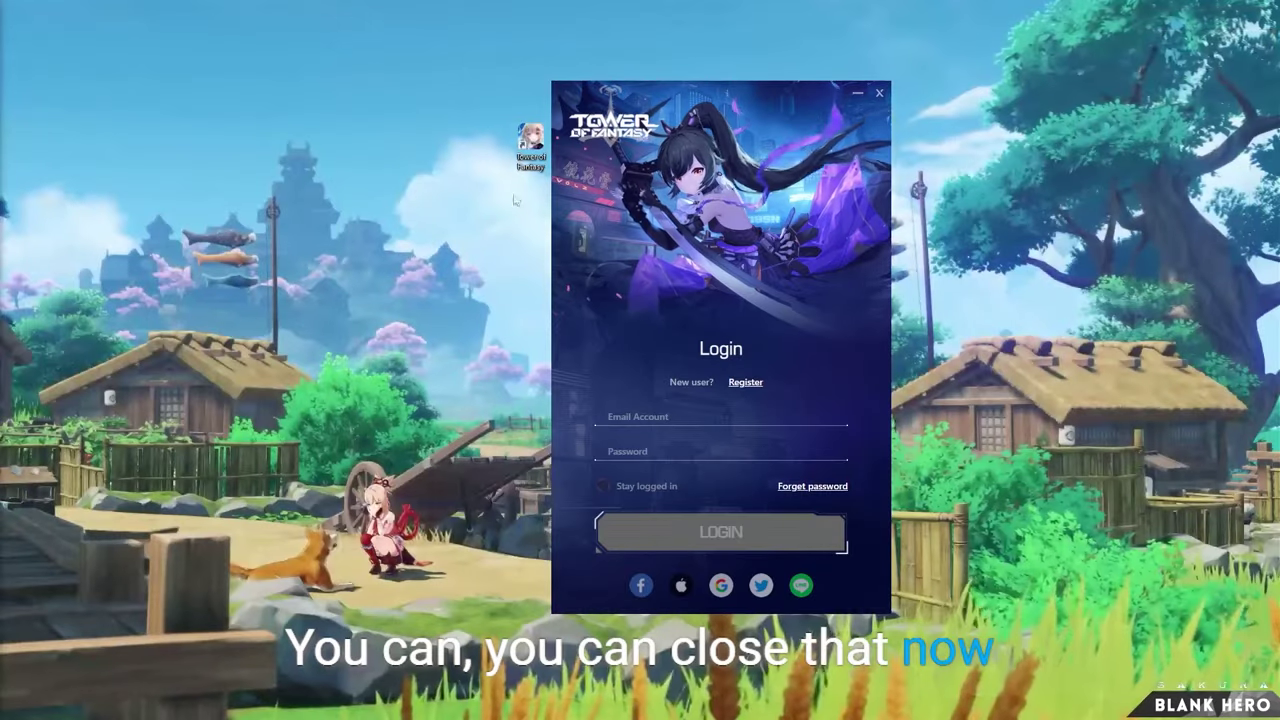
pyautogui.rightClick(301, 286)
pyautogui.click(331, 342)
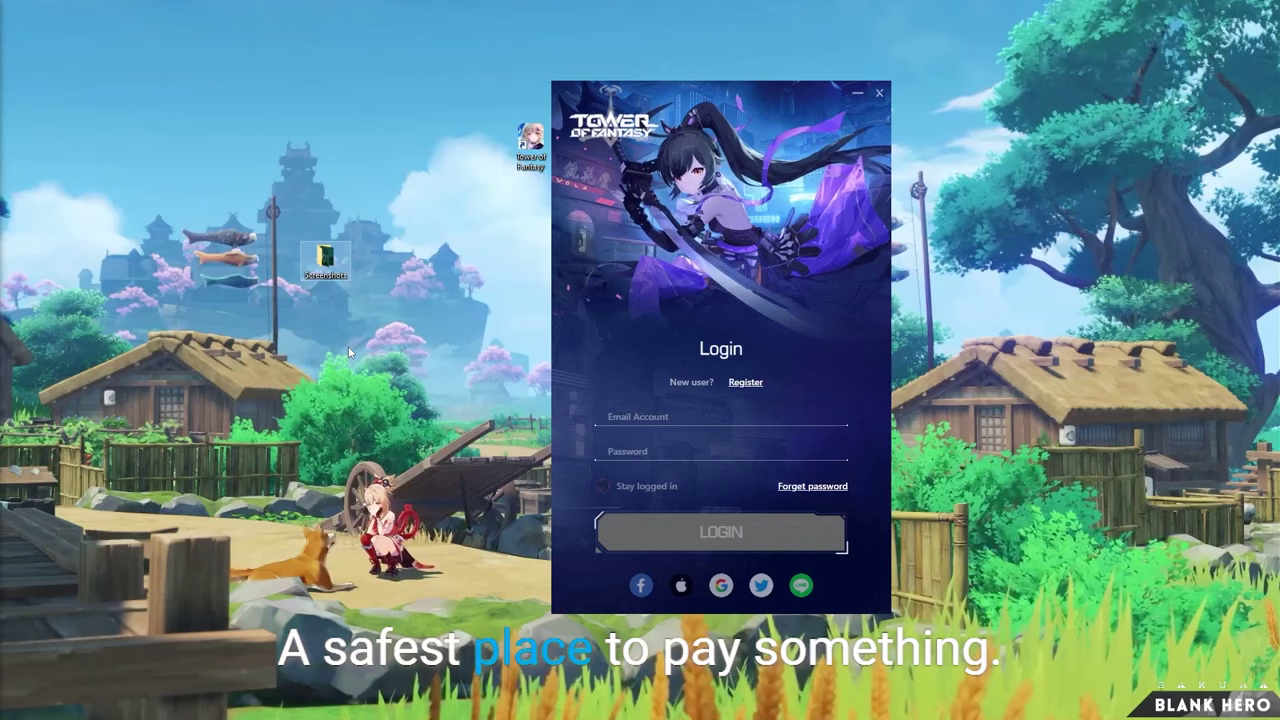
# Step: Check the size and file count of the Screenshots copy on the desktop in its properties
pyautogui.rightClick(332, 266)
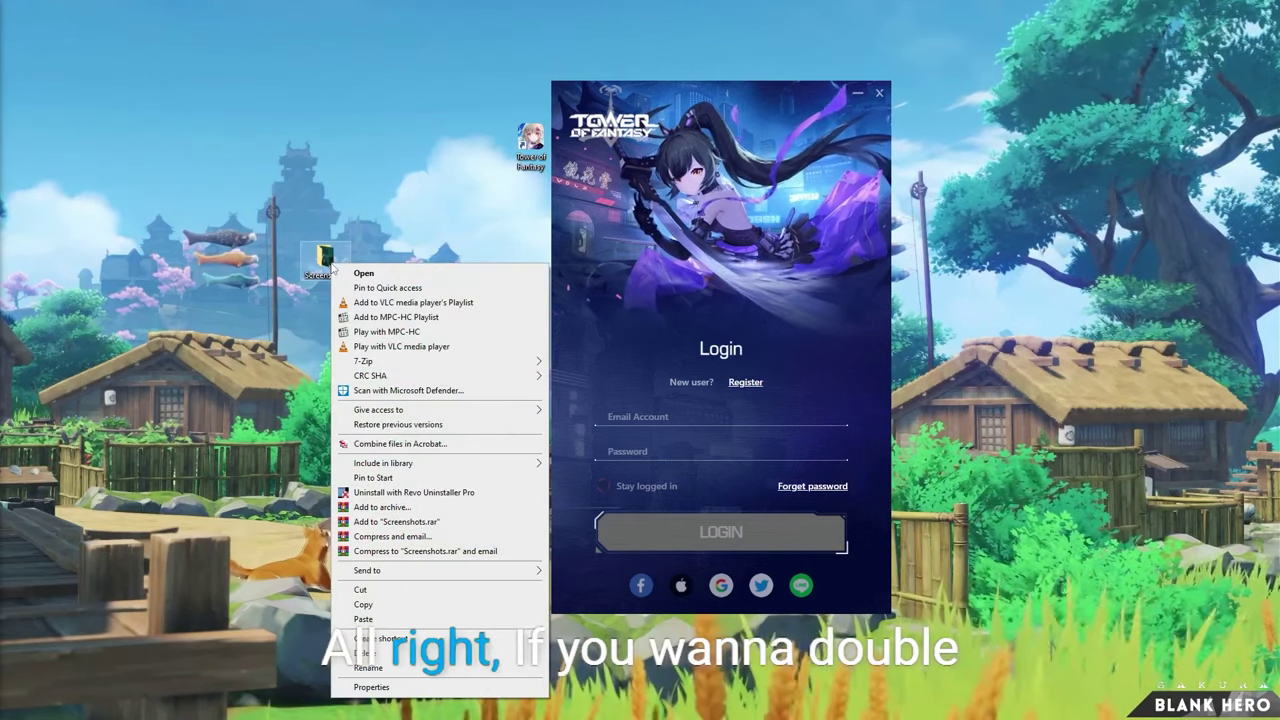
pyautogui.click(358, 688)
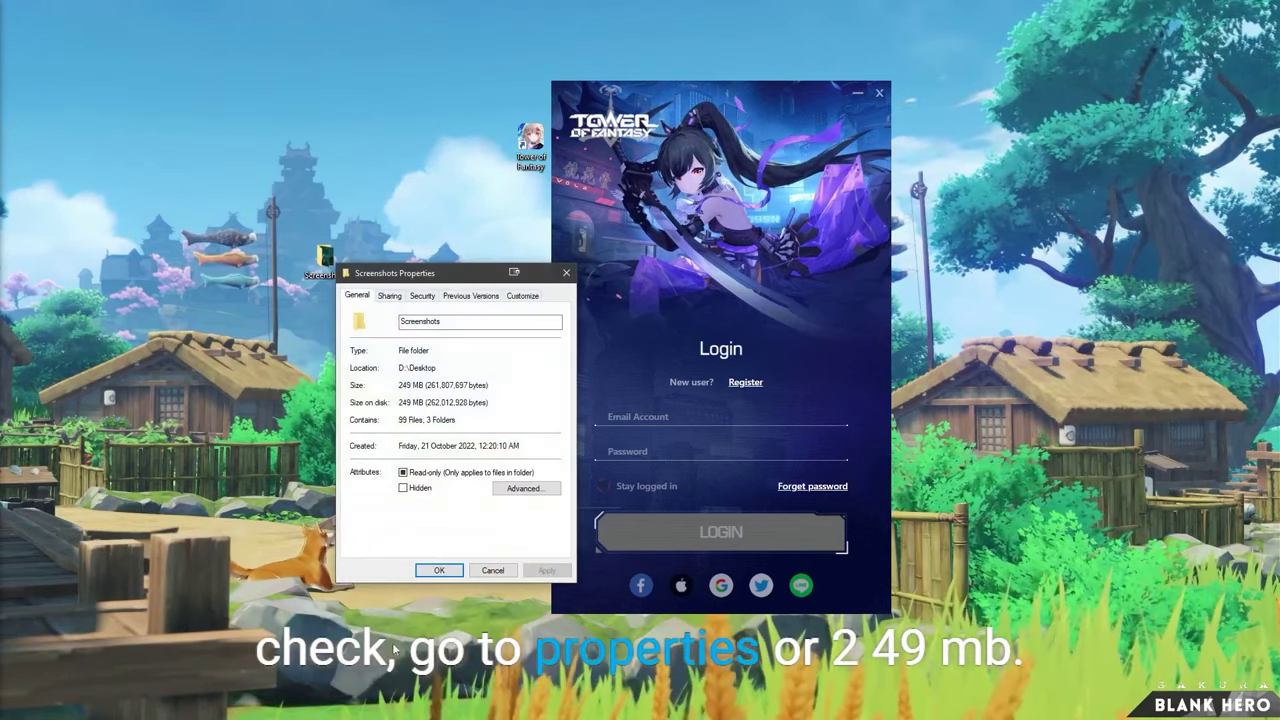
pyautogui.click(565, 273)
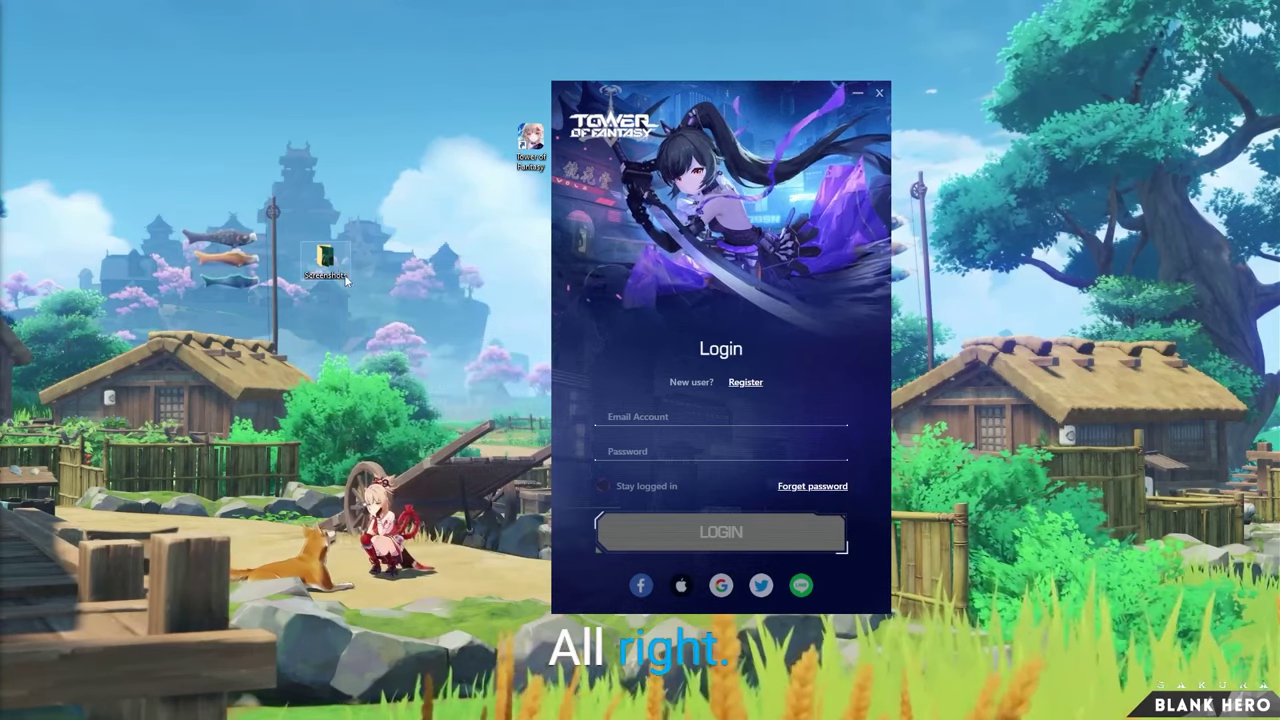
# Step: Check the properties of the original Screenshots folder in the Tower Of Fantasy directory for comparison, leaving the folder closed
pyautogui.rightClick(524, 145)
pyautogui.click(554, 167)
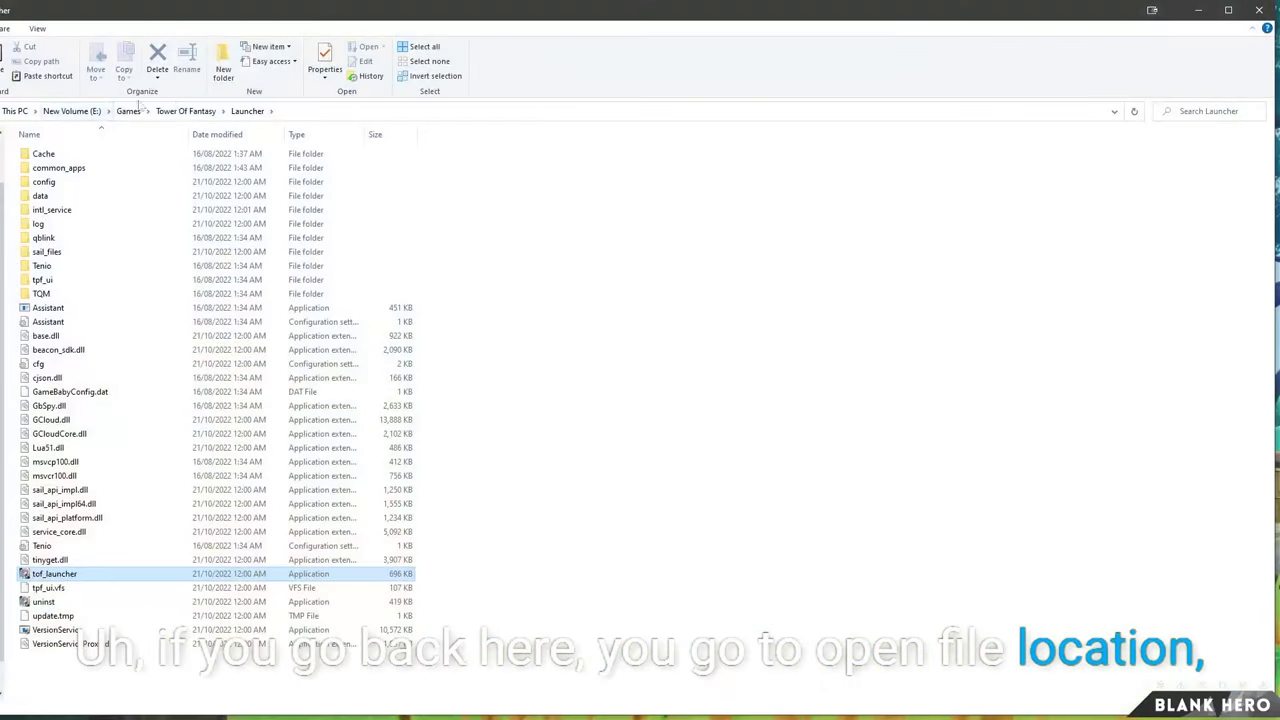
pyautogui.click(186, 111)
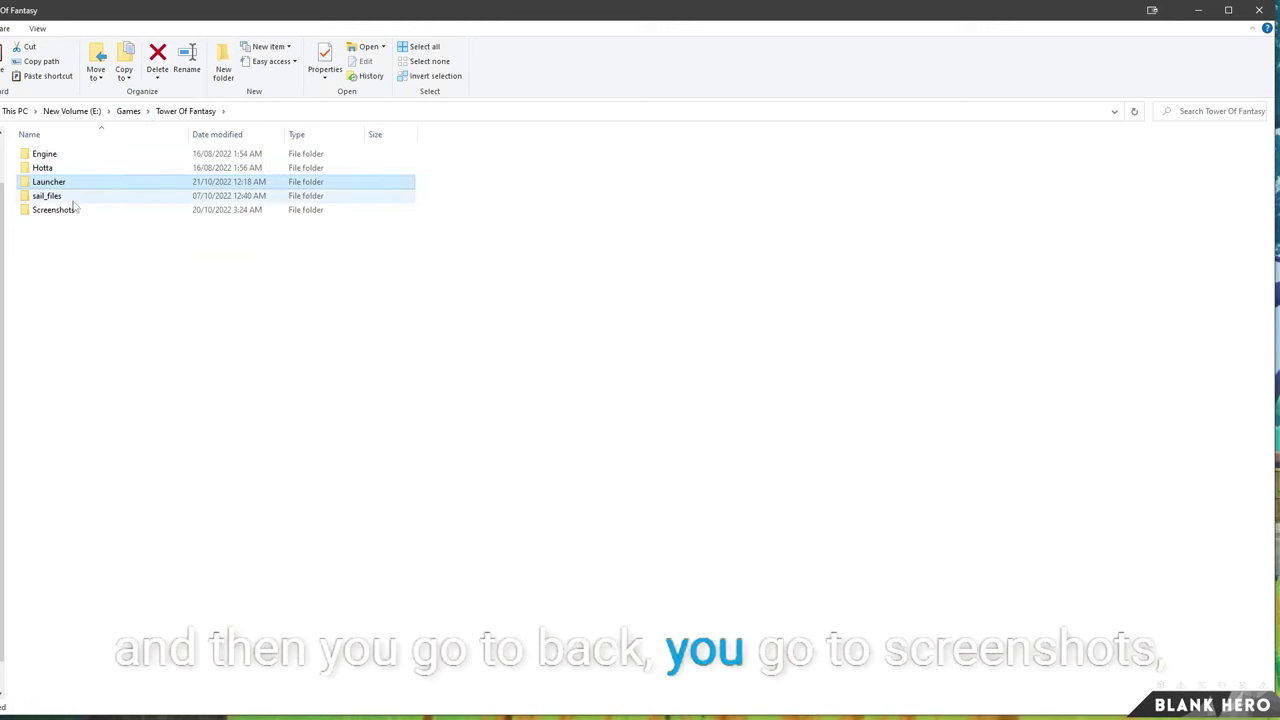
pyautogui.rightClick(70, 211)
pyautogui.click(108, 695)
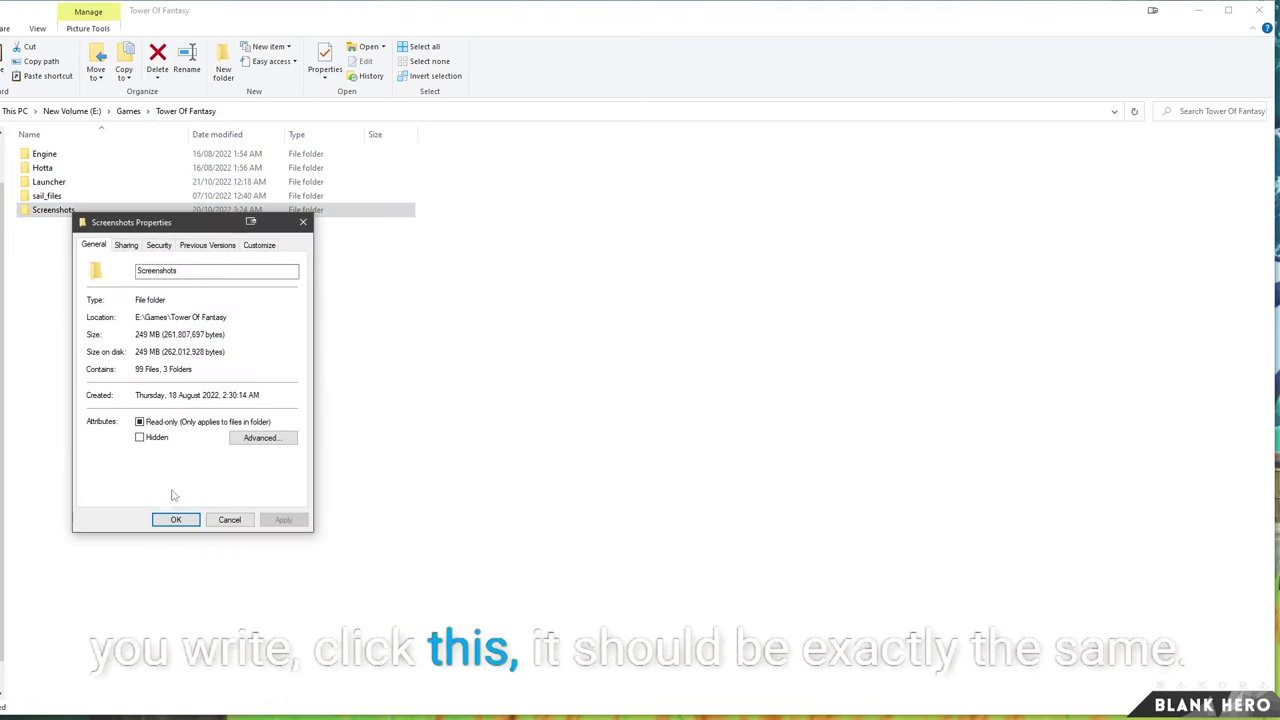
pyautogui.click(302, 224)
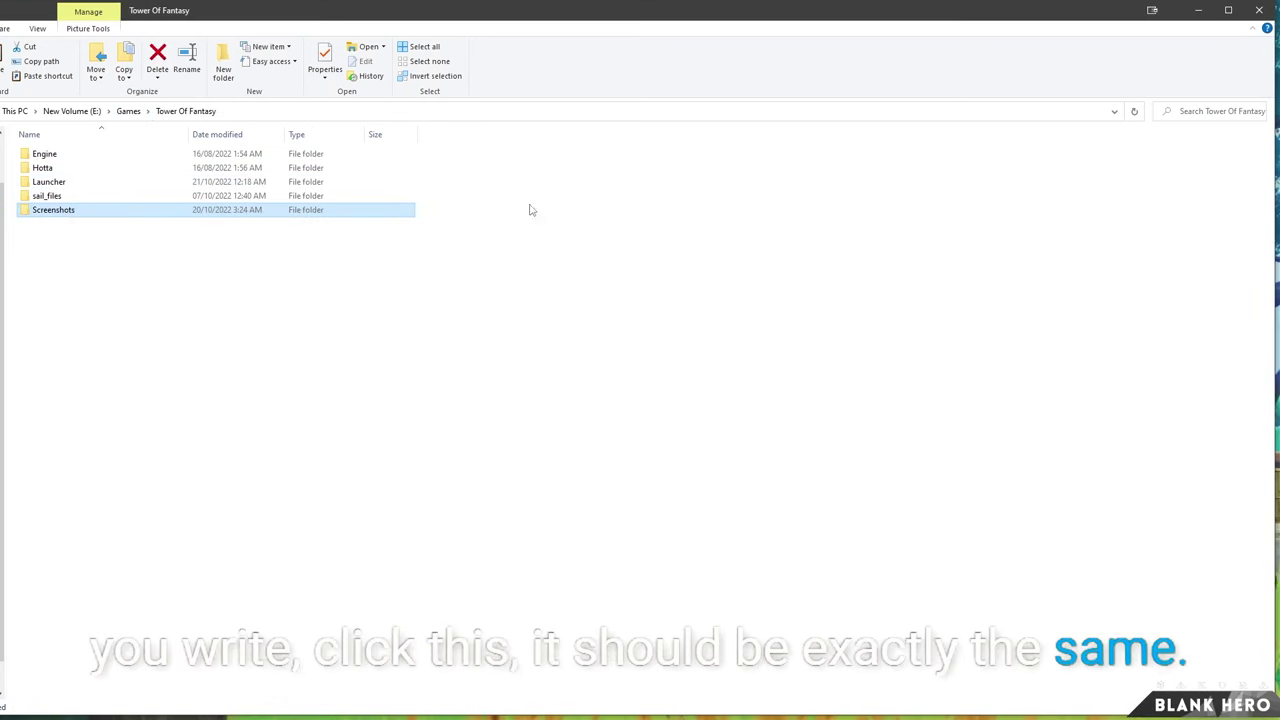
pyautogui.click(1259, 12)
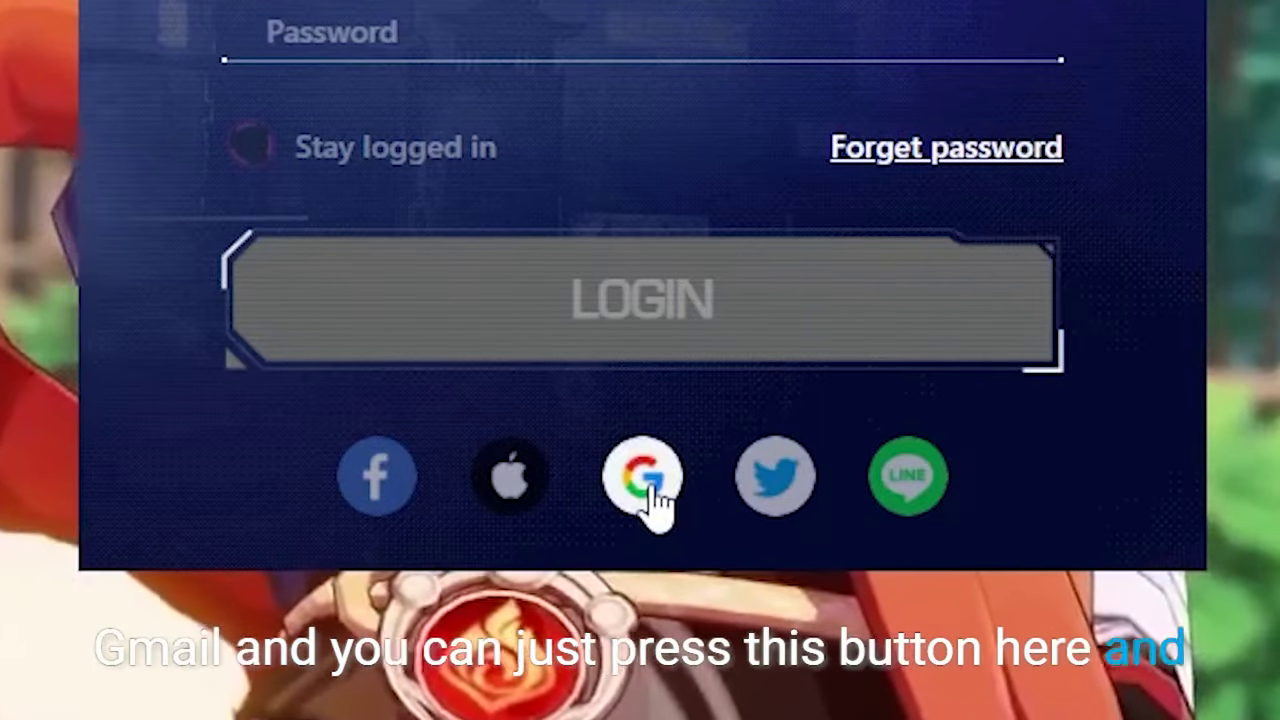
# Step: Log in to the Tower of Fantasy launcher with the linked Google account
pyautogui.click(654, 497)
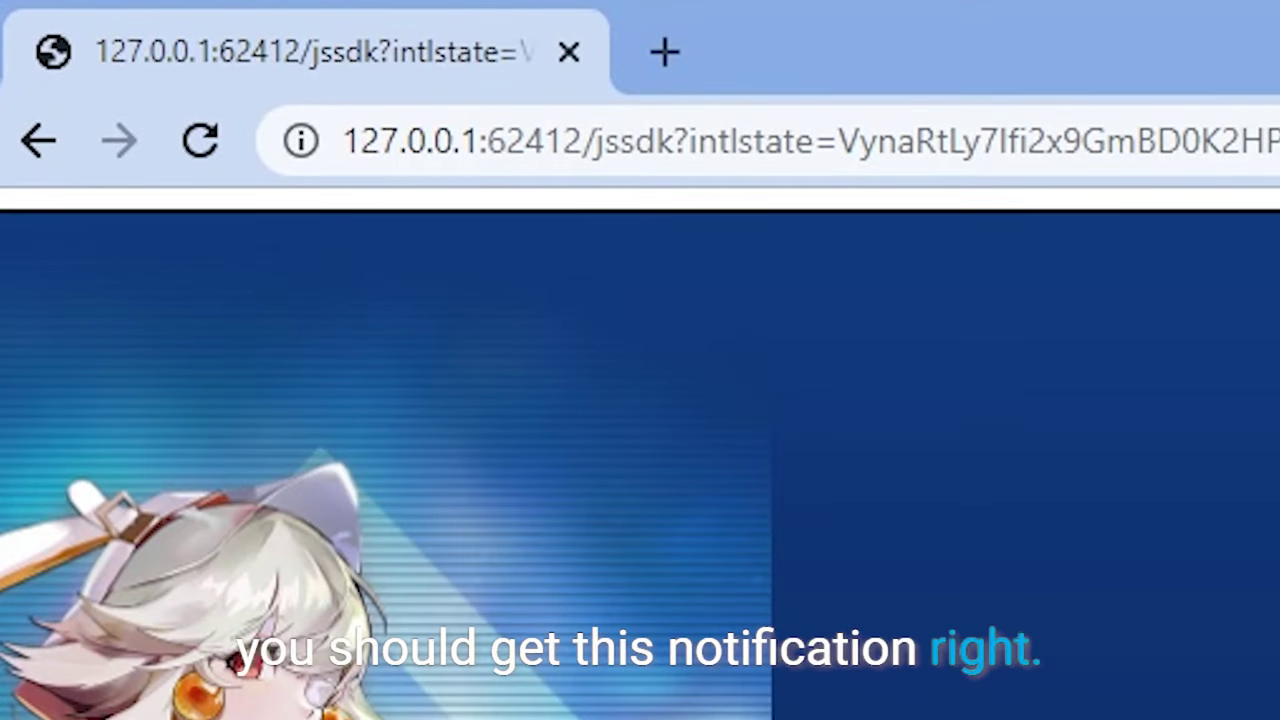
pyautogui.doubleClick(469, 141)
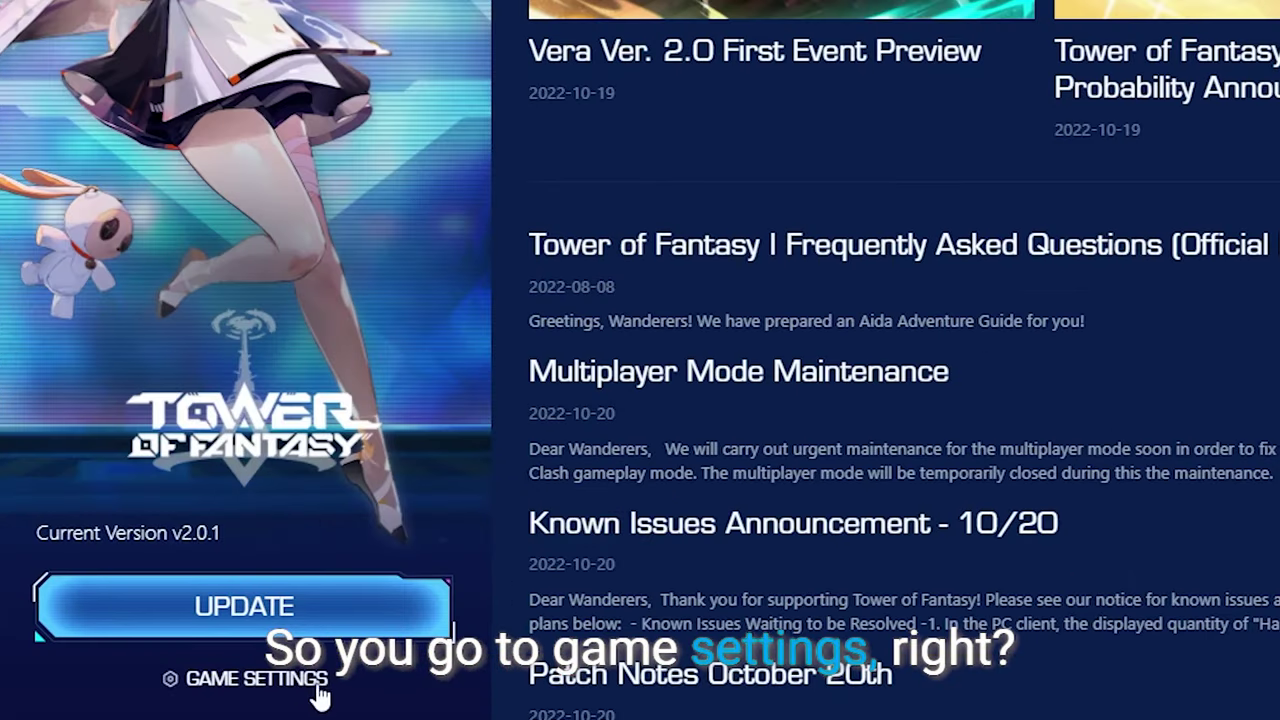
# Step: Uninstall the game from the launcher's game settings and confirm the removal
pyautogui.click(271, 680)
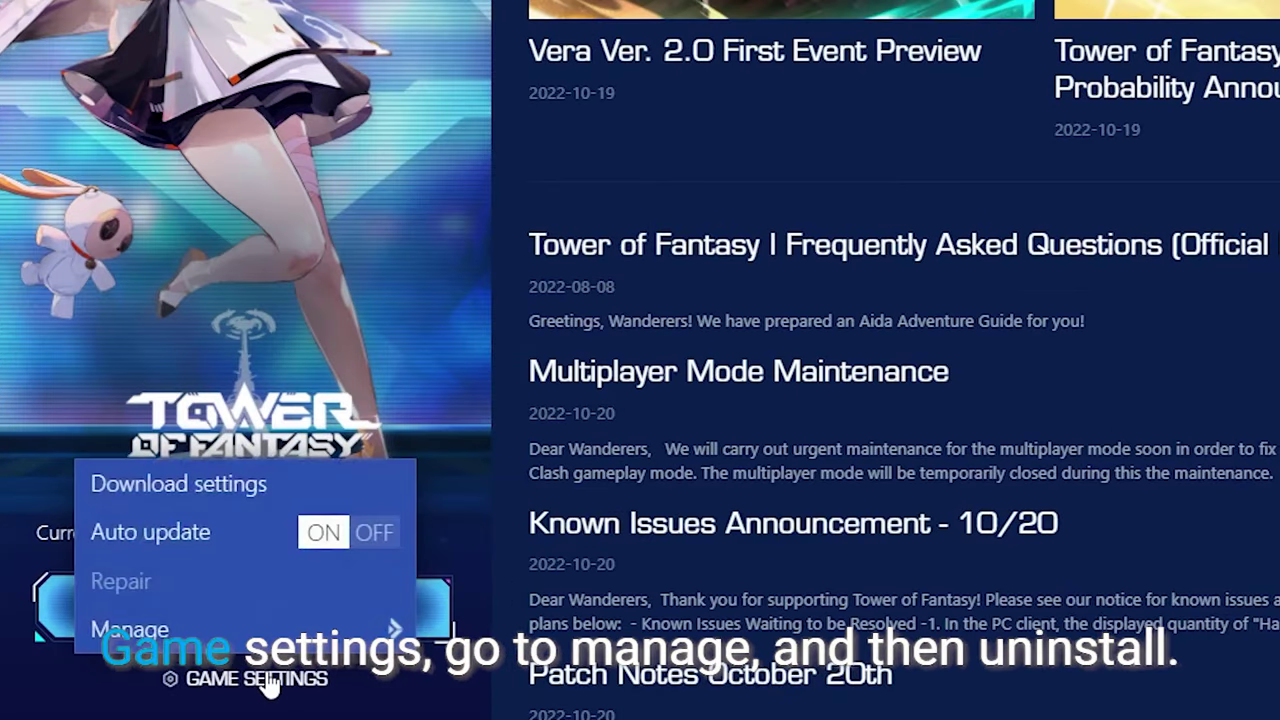
pyautogui.moveTo(312, 635)
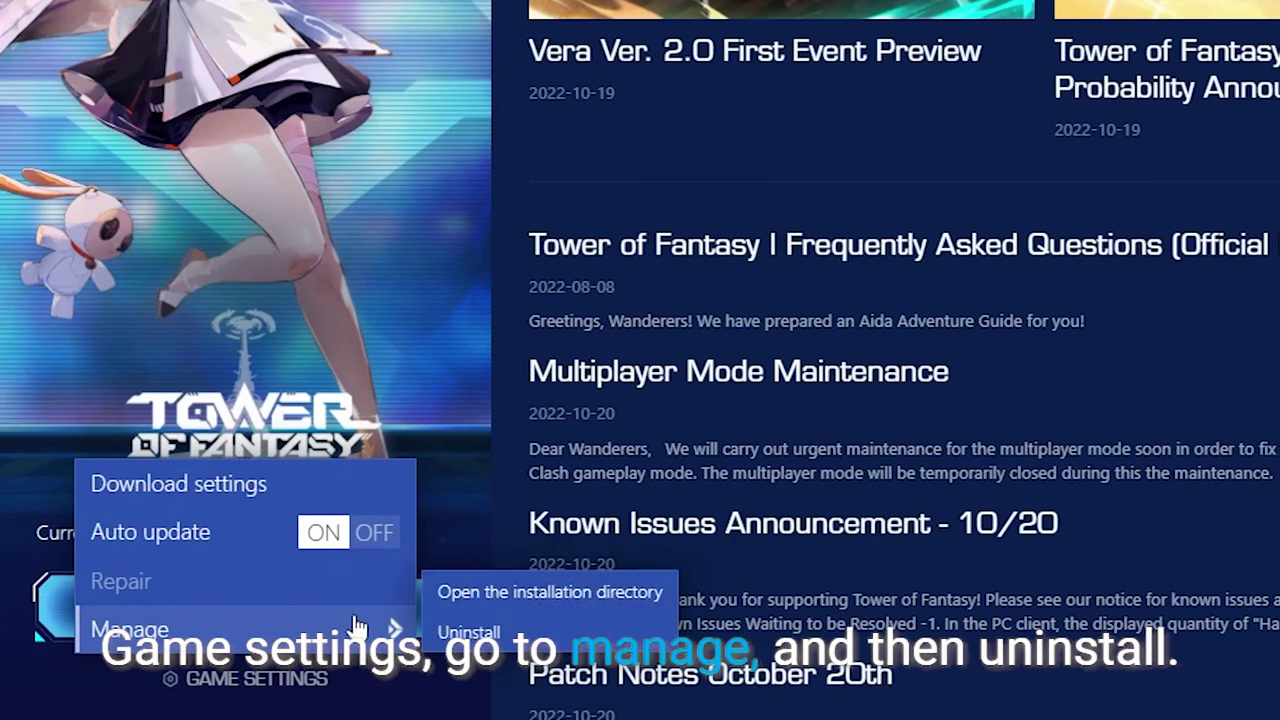
pyautogui.click(497, 630)
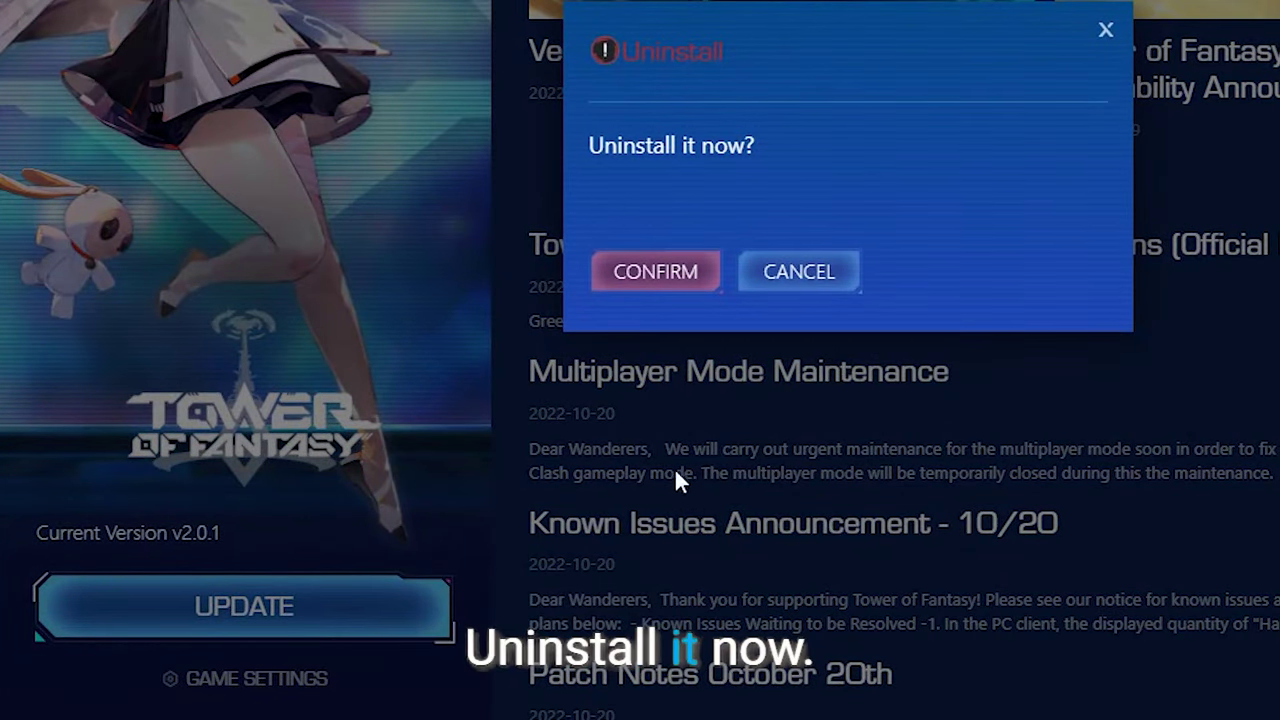
pyautogui.click(657, 276)
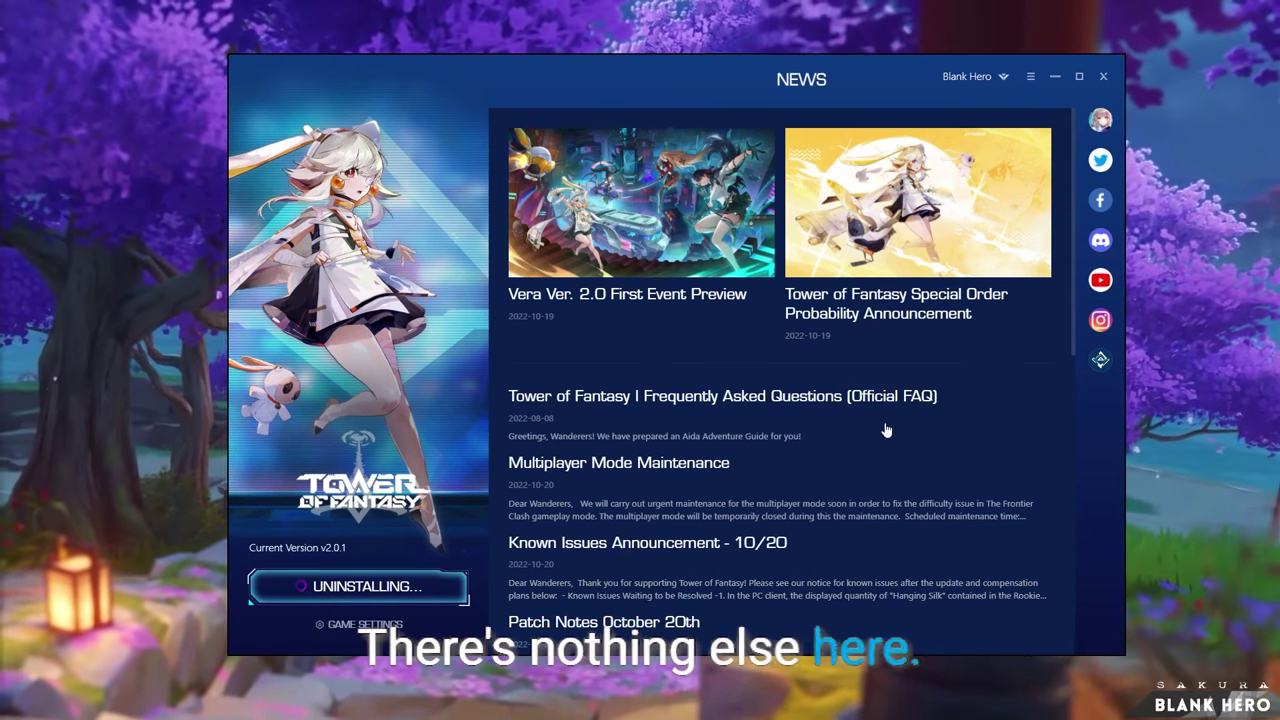
pyautogui.scroll(-2, 885, 430)
pyautogui.scroll(2, 880, 435)
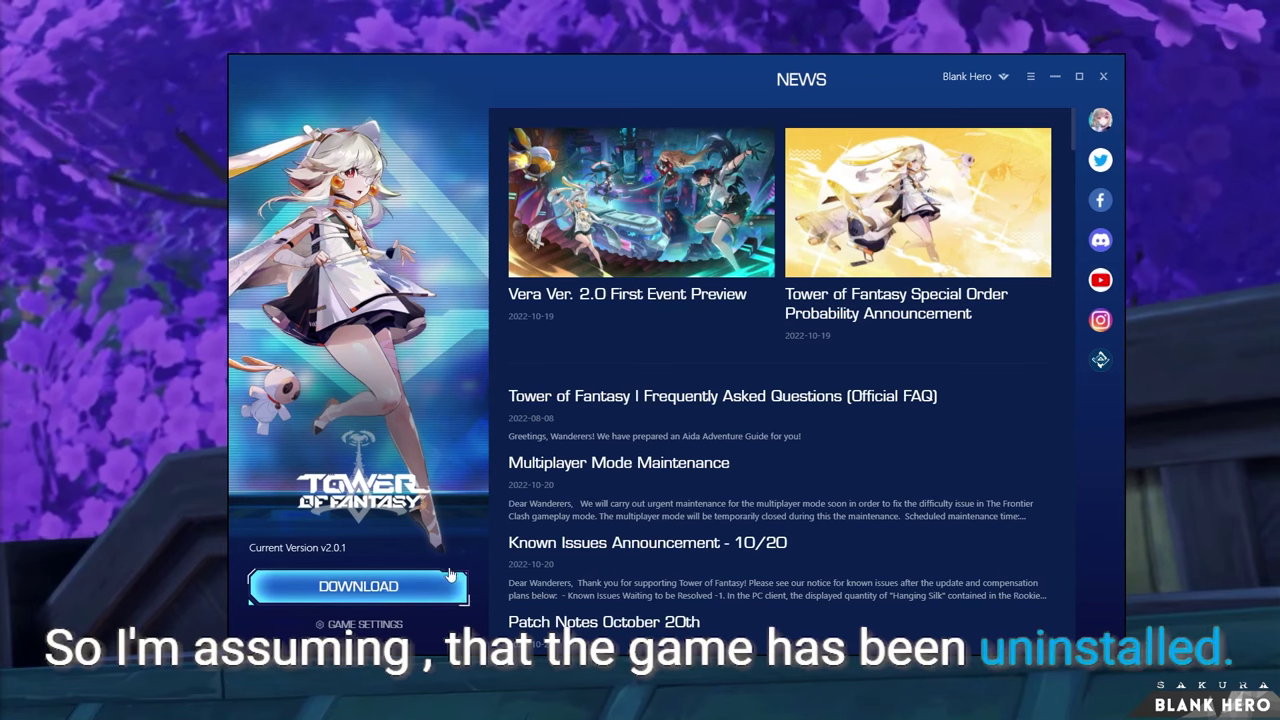
# Step: Open the game's installation directory from the launcher, inspect the Screenshots folder and return to the Tower Of Fantasy folder
pyautogui.click(360, 624)
pyautogui.moveTo(440, 598)
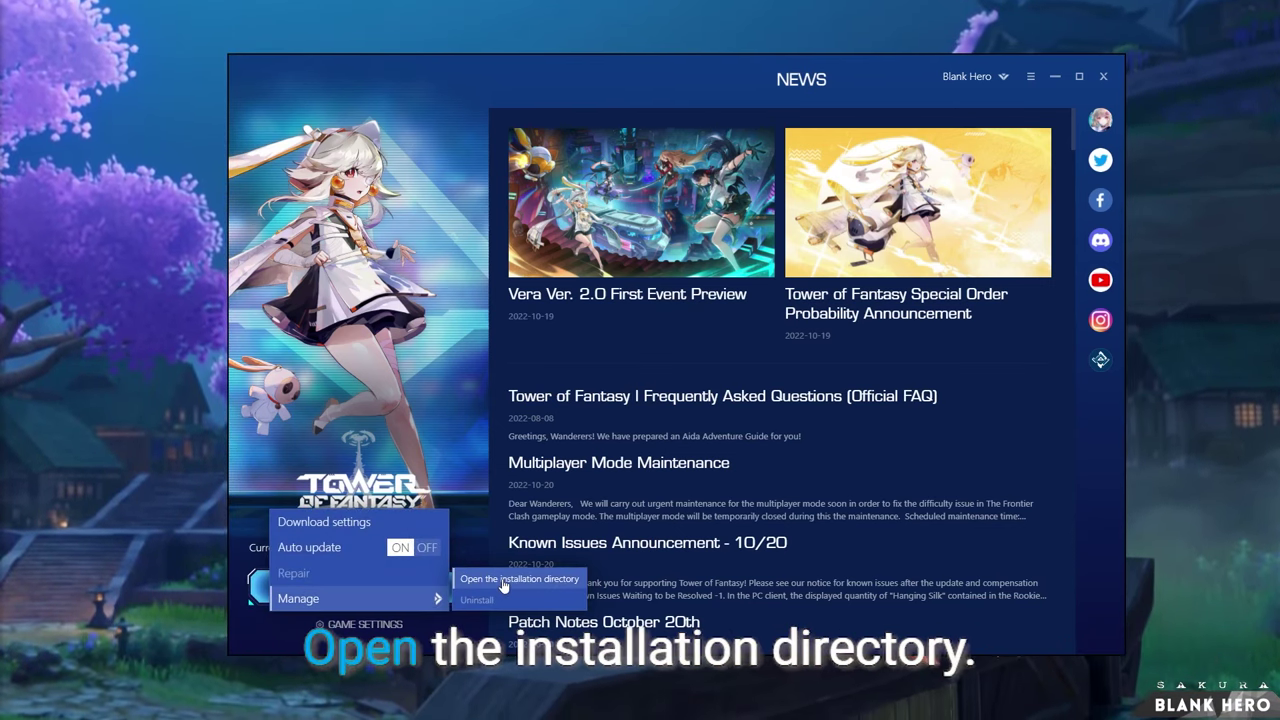
pyautogui.click(503, 580)
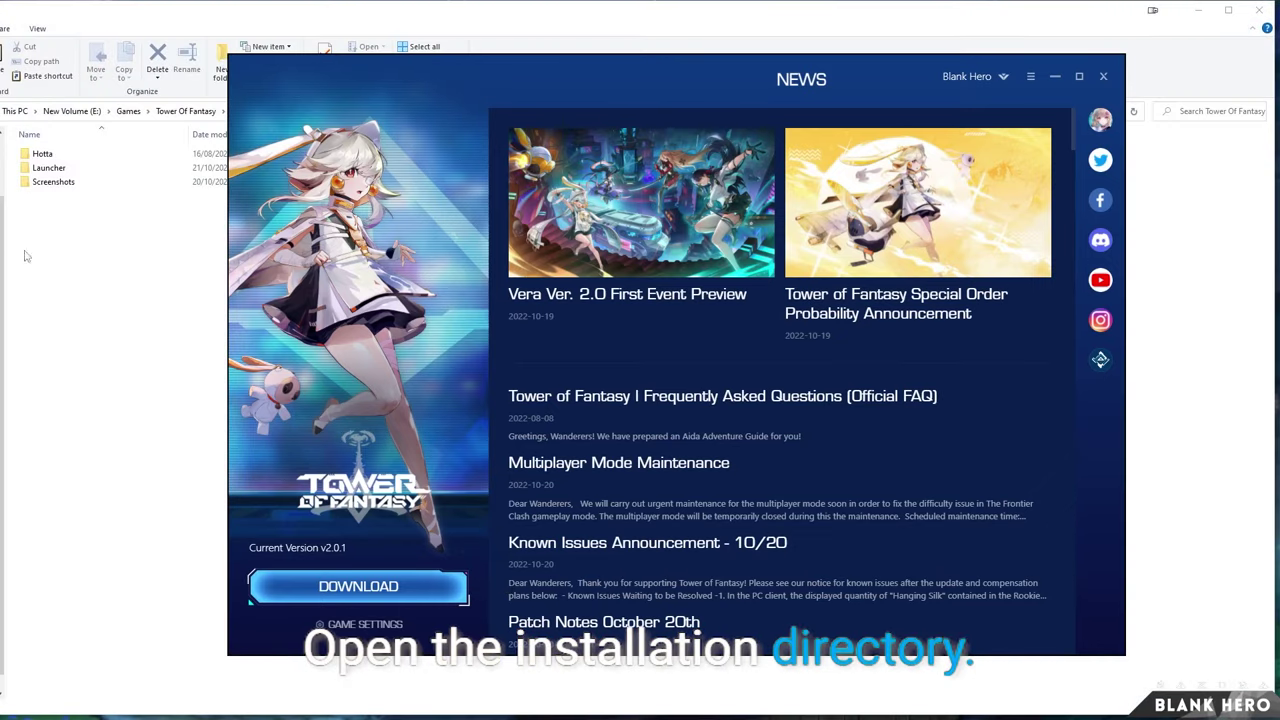
pyautogui.click(27, 256)
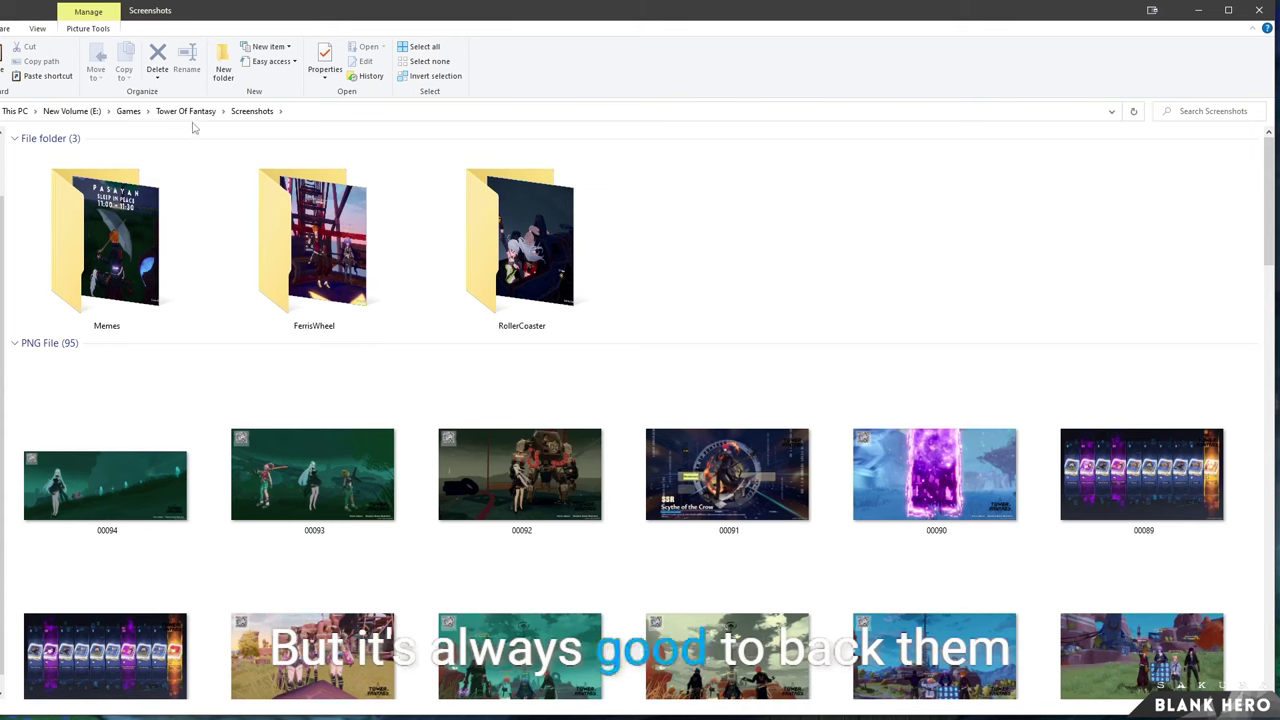
pyautogui.click(196, 112)
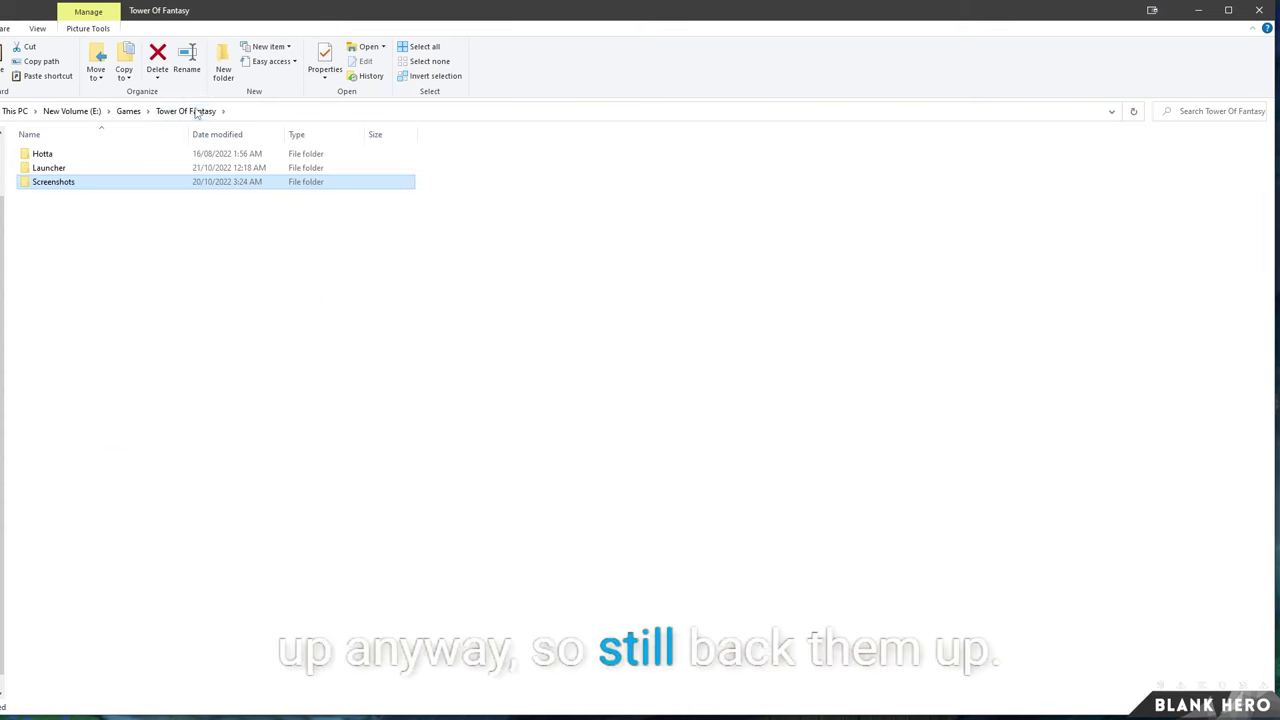
# Step: Inspect the contents of the Launcher folder inside the Tower Of Fantasy directory
pyautogui.doubleClick(126, 170)
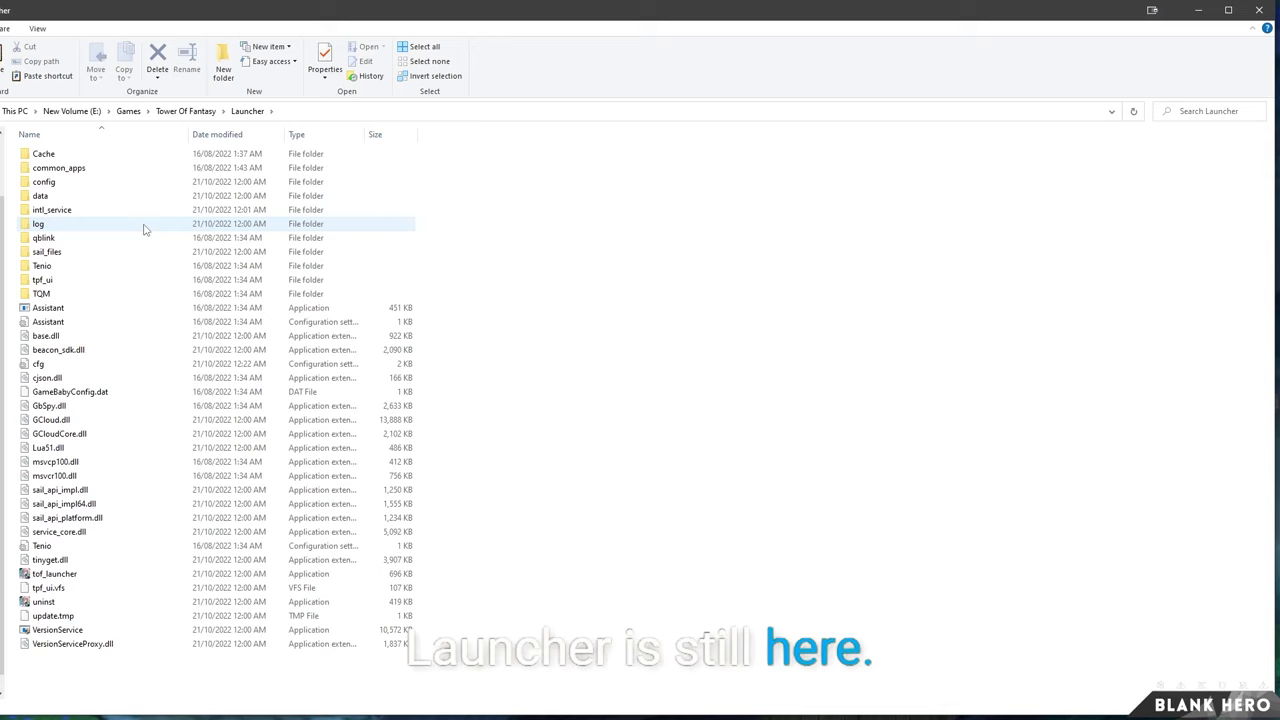
pyautogui.moveTo(152, 231)
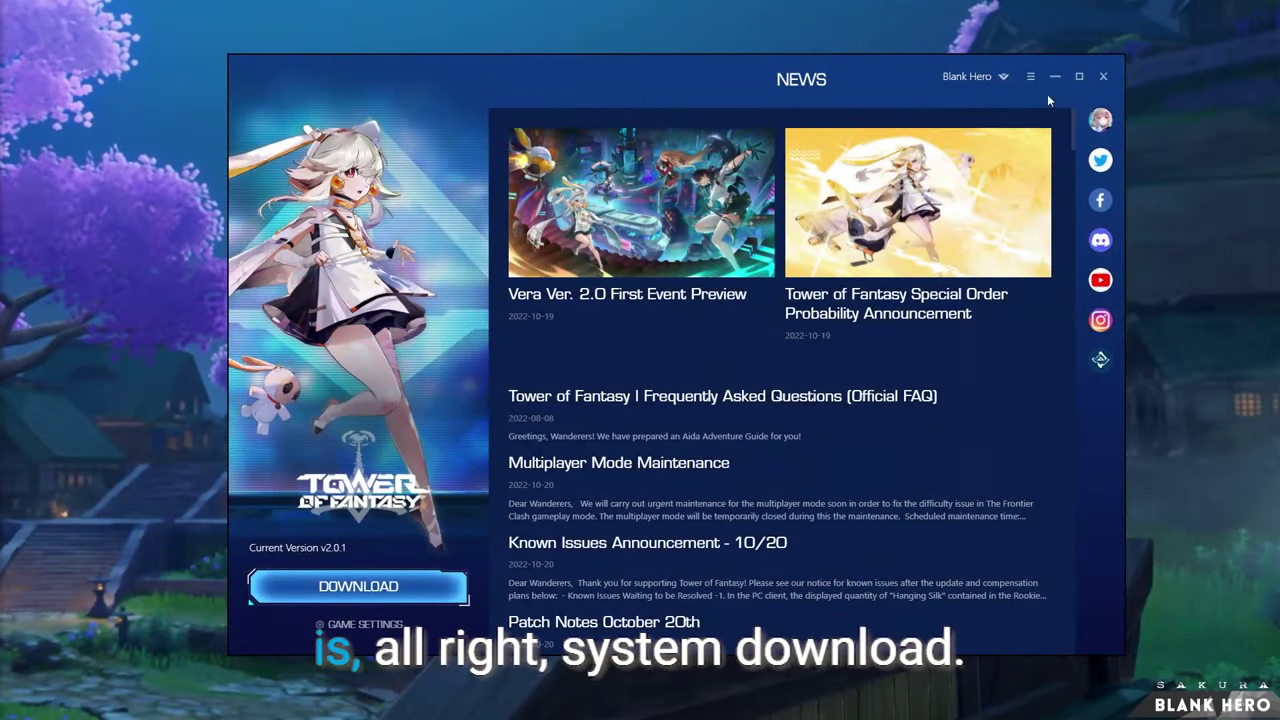
# Step: Review the installation path and other download settings in the launcher's system settings, return to the general settings and close them
pyautogui.click(1031, 77)
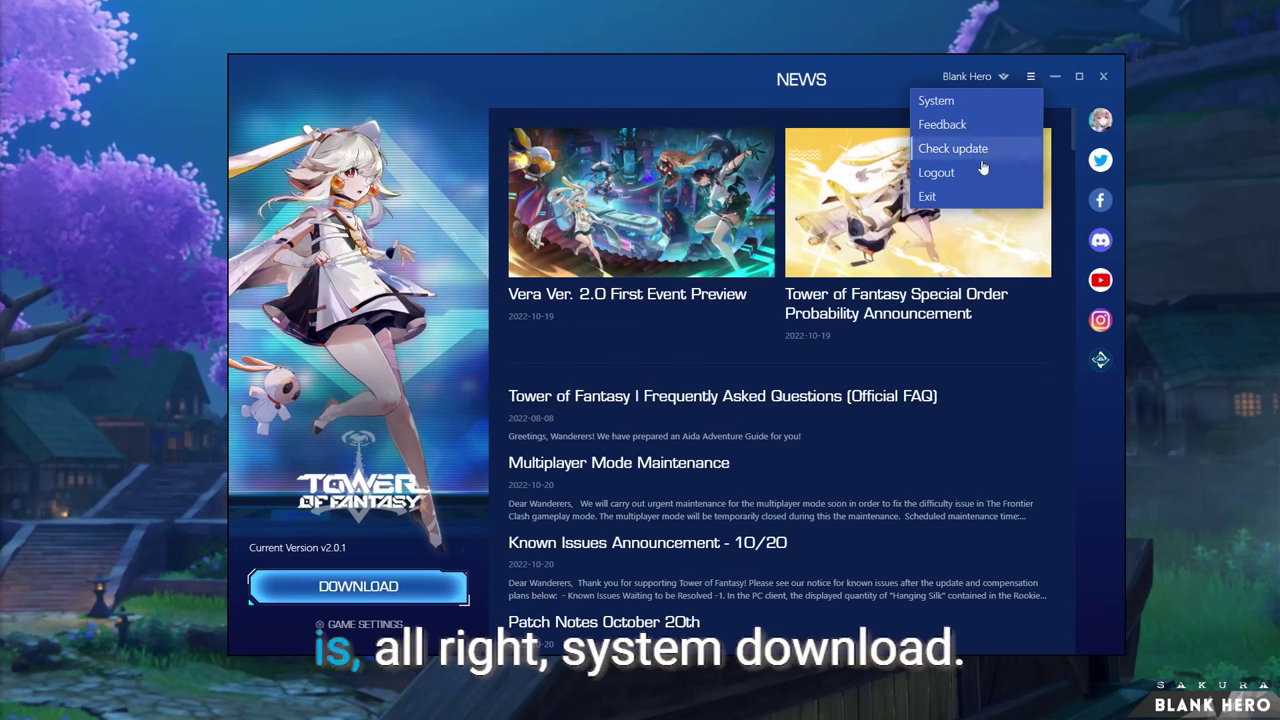
pyautogui.click(940, 101)
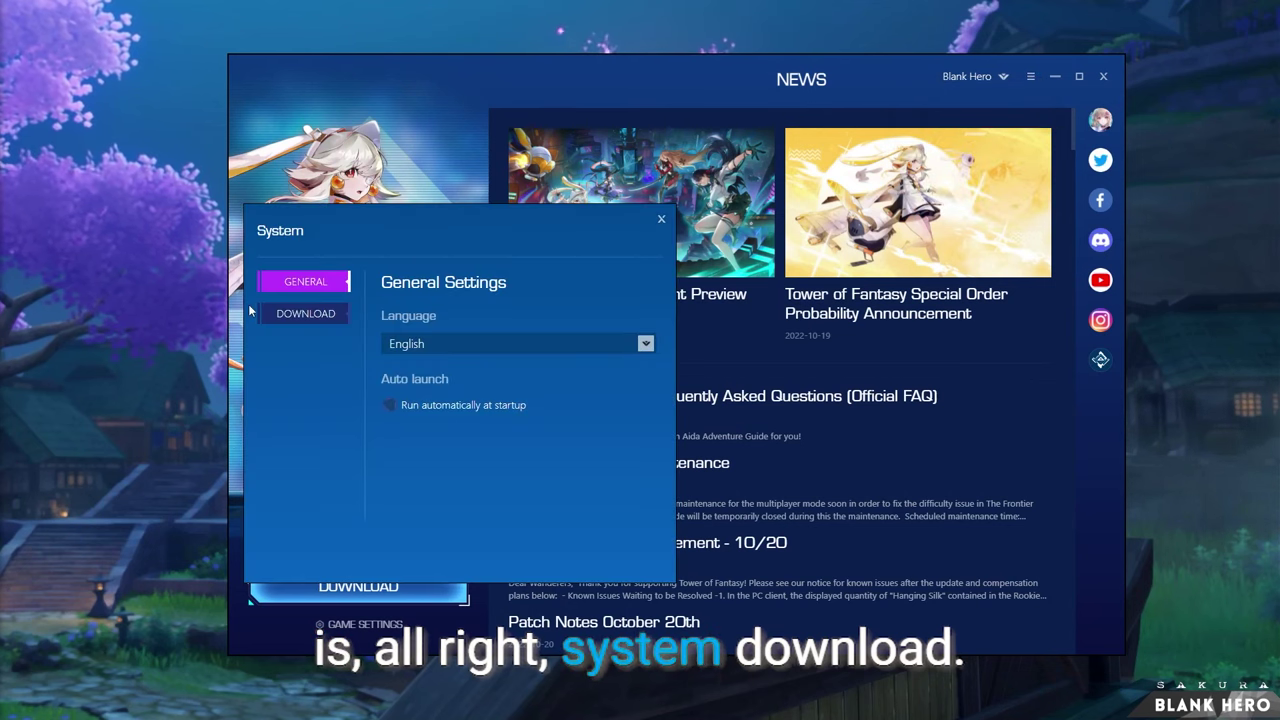
pyautogui.click(286, 316)
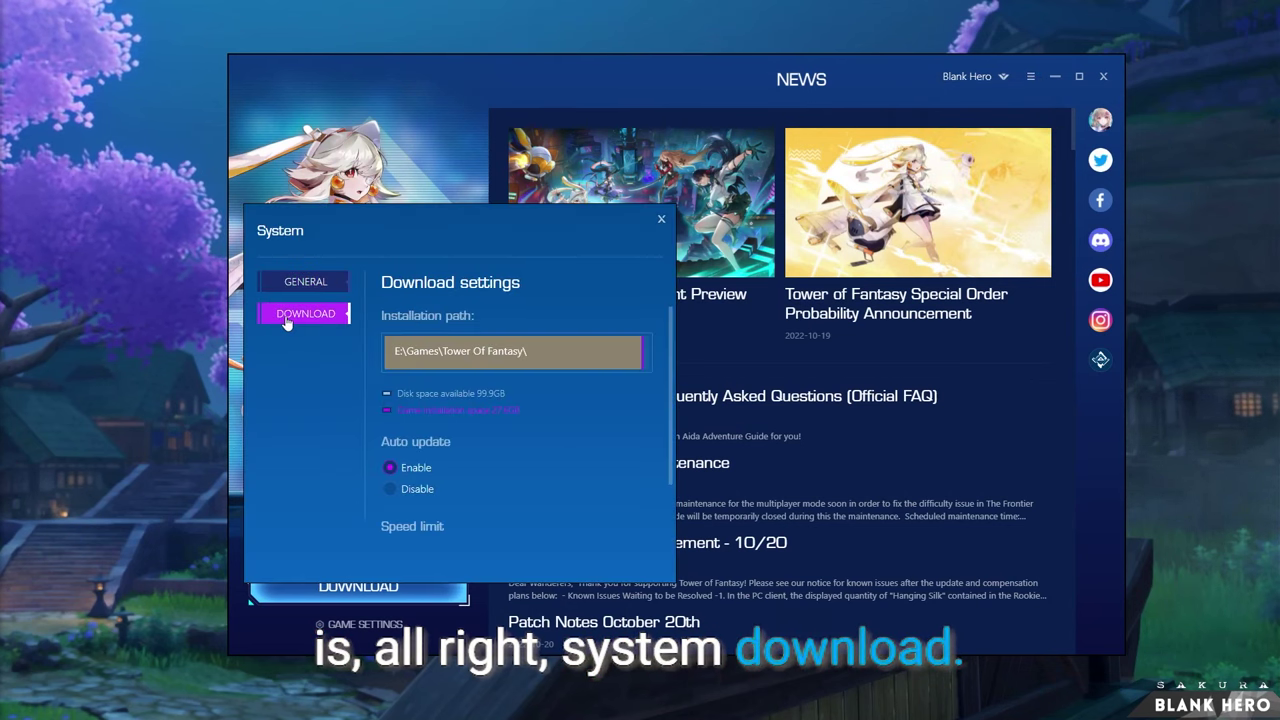
pyautogui.scroll(-3, 610, 400)
pyautogui.scroll(2, 612, 408)
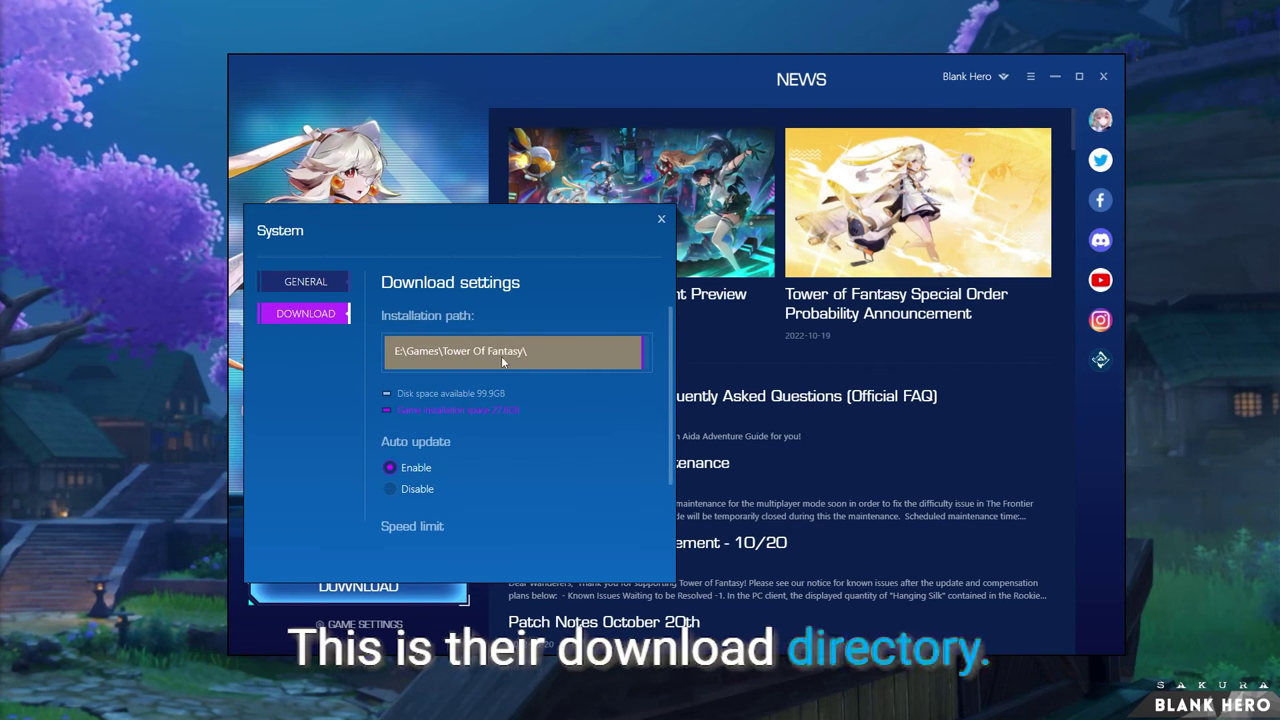
pyautogui.click(313, 285)
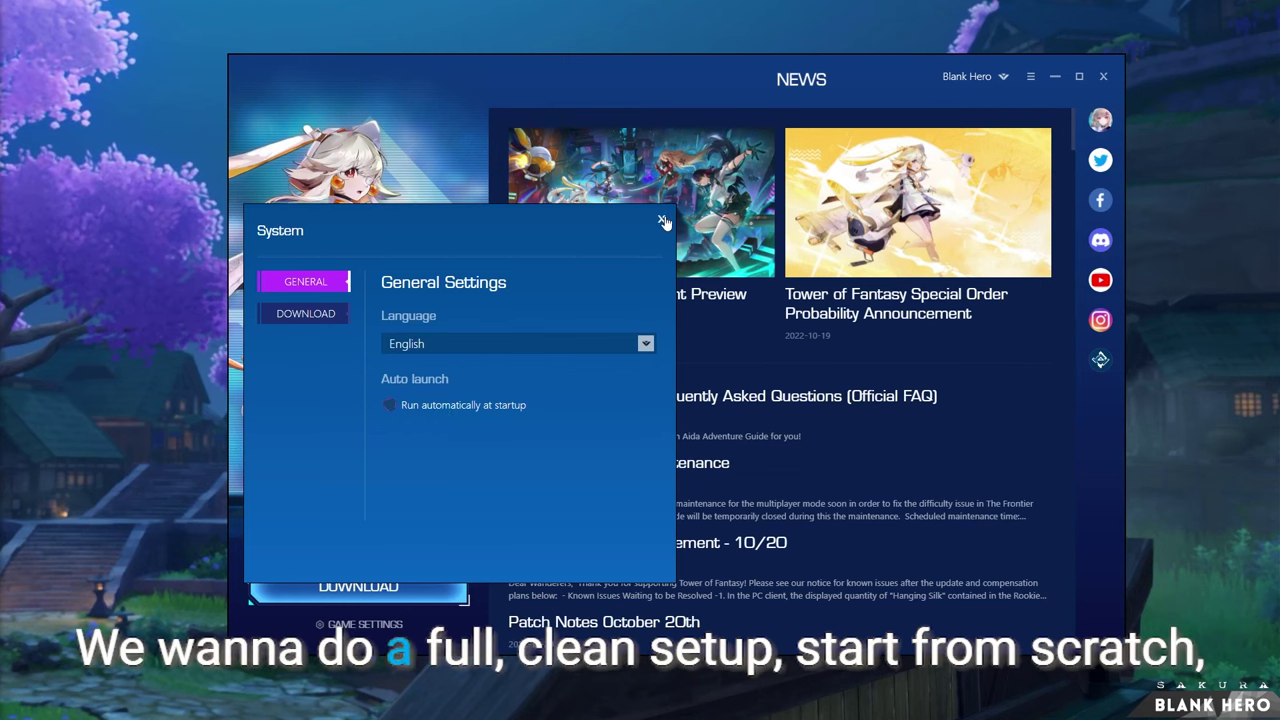
pyautogui.click(662, 220)
pyautogui.click(1003, 78)
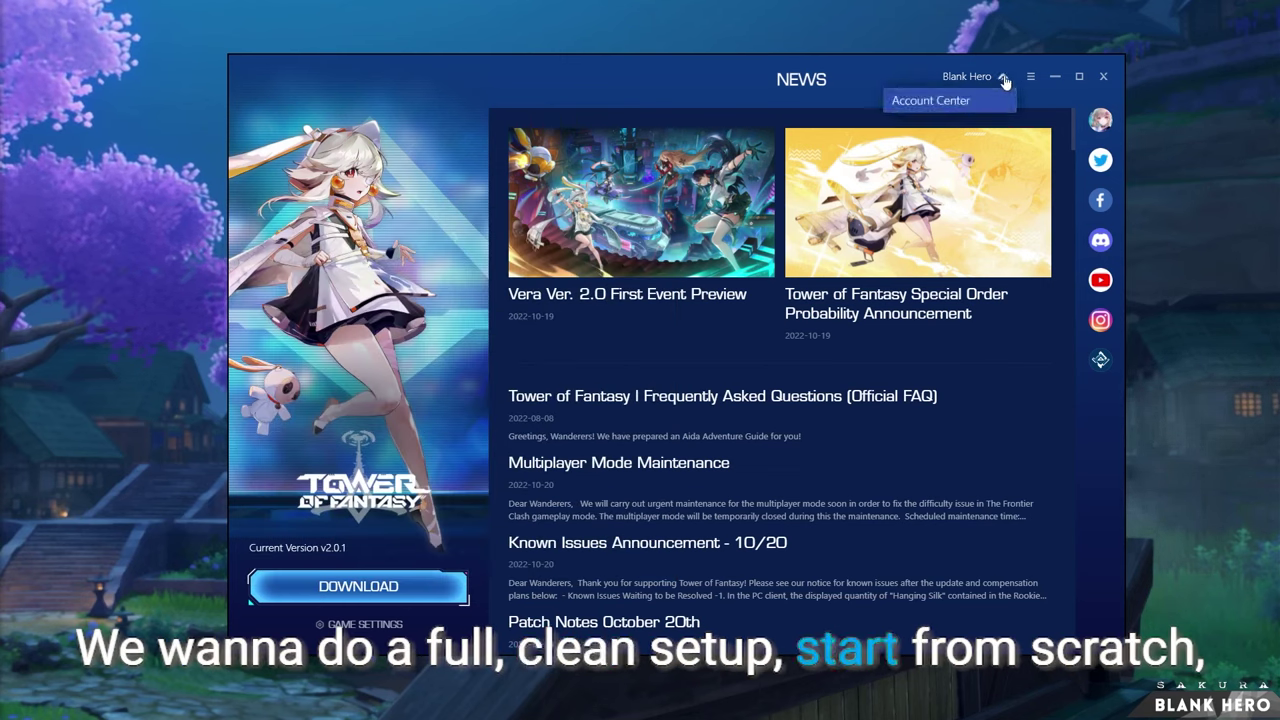
pyautogui.click(1030, 78)
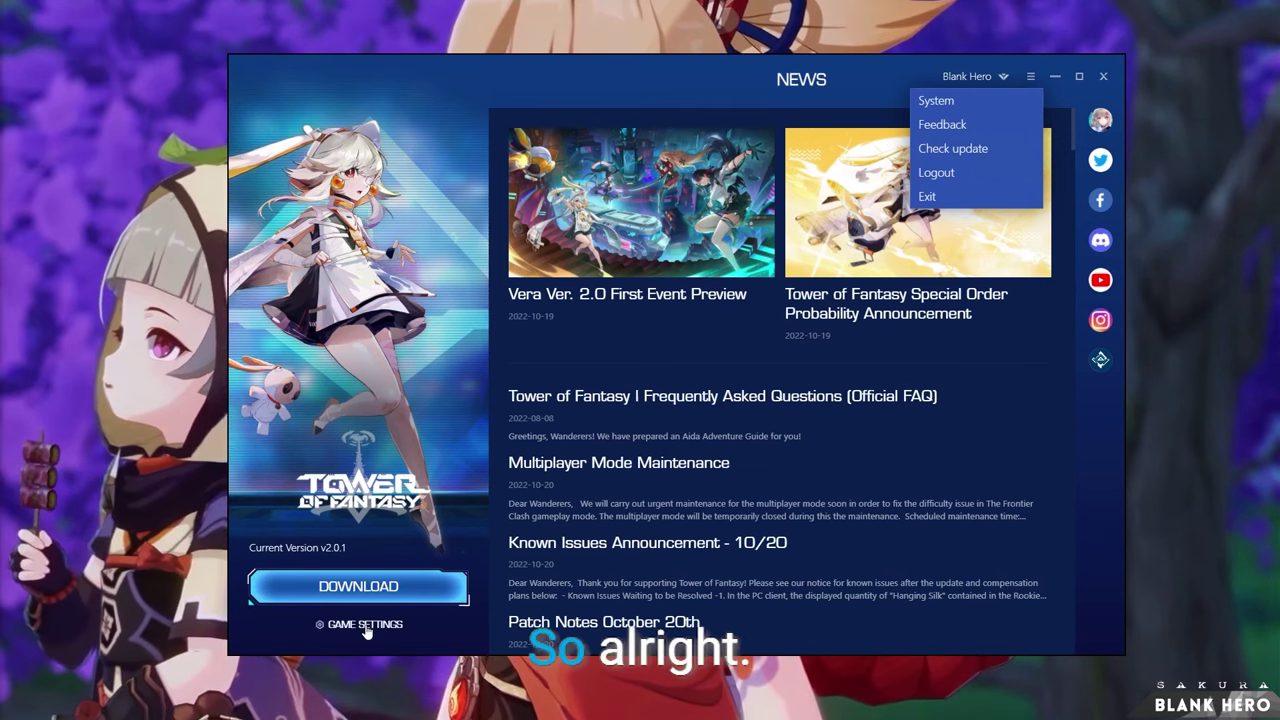
pyautogui.click(510, 587)
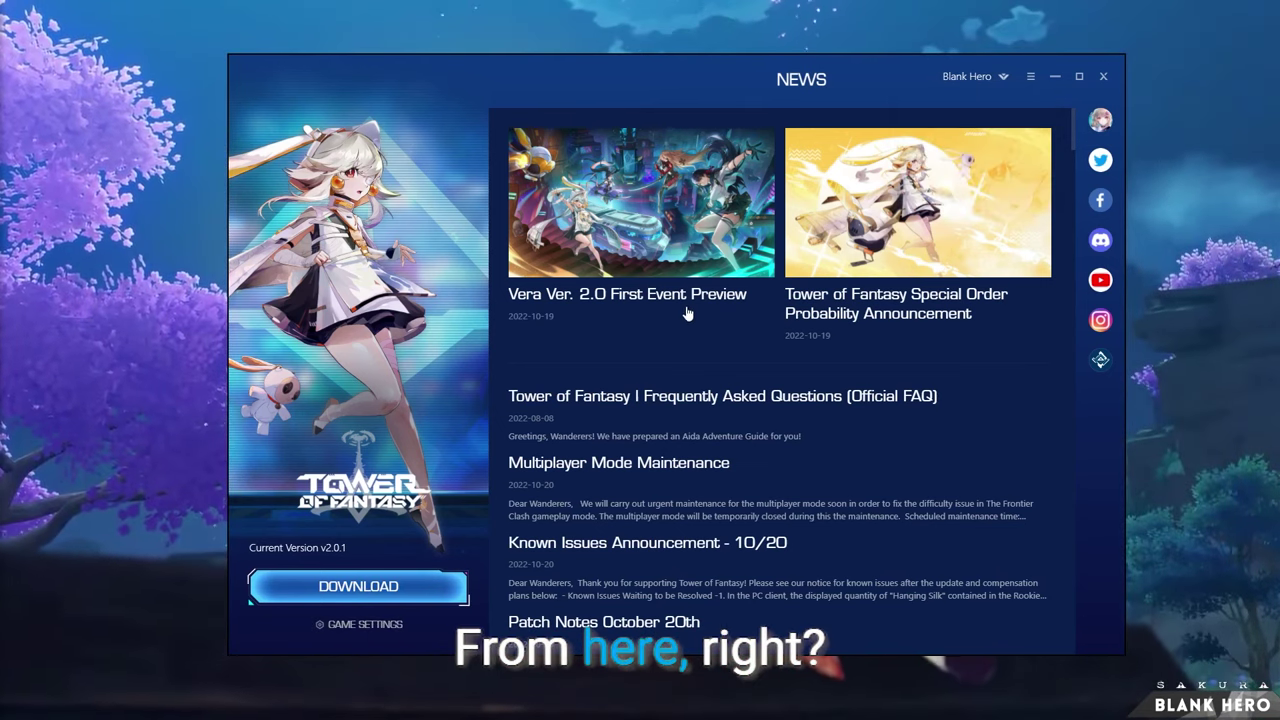
# Step: Open the game's installation directory from the launcher's game settings and close the launcher
pyautogui.moveTo(694, 60); pyautogui.dragTo(750, 38)
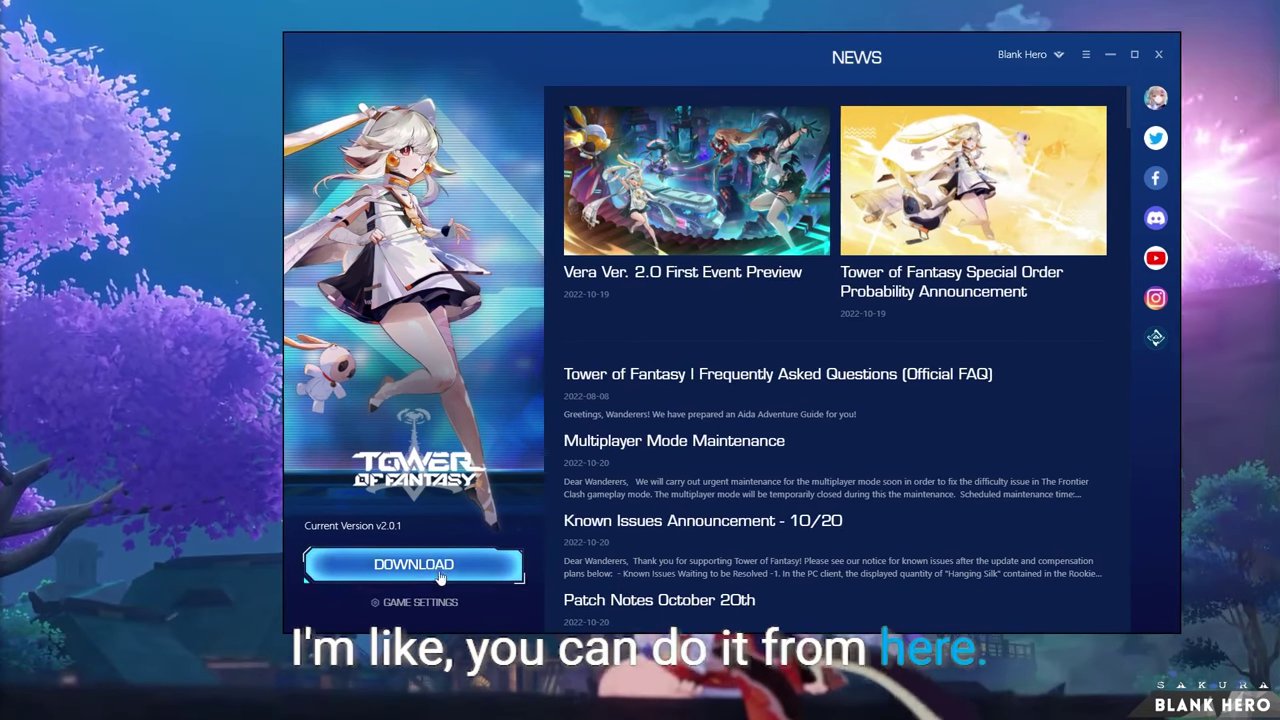
pyautogui.click(443, 603)
pyautogui.moveTo(447, 580)
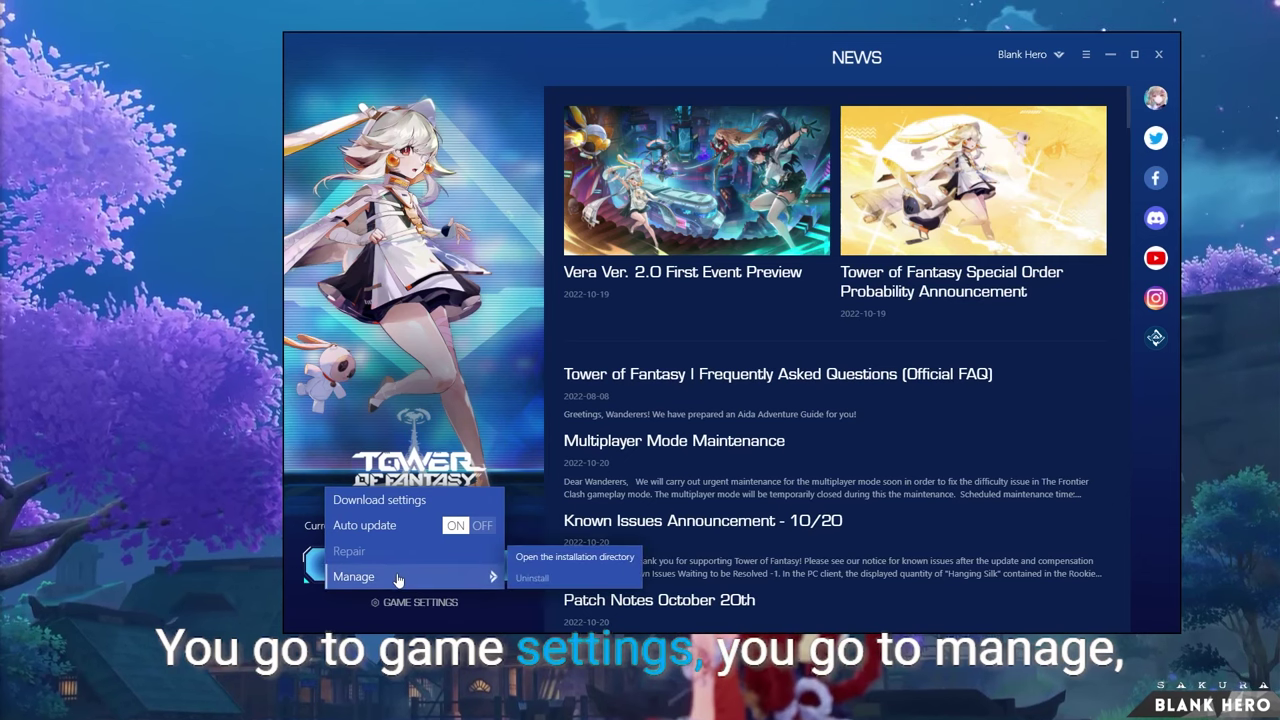
pyautogui.click(571, 558)
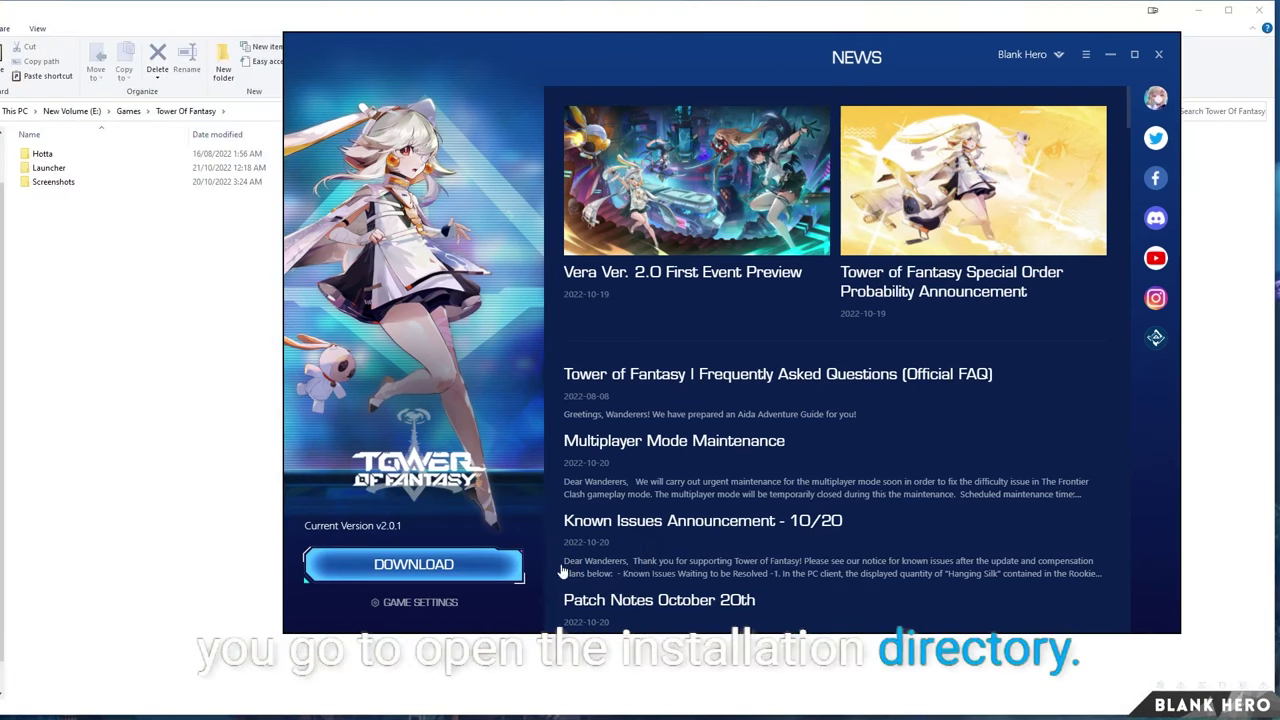
pyautogui.click(1158, 54)
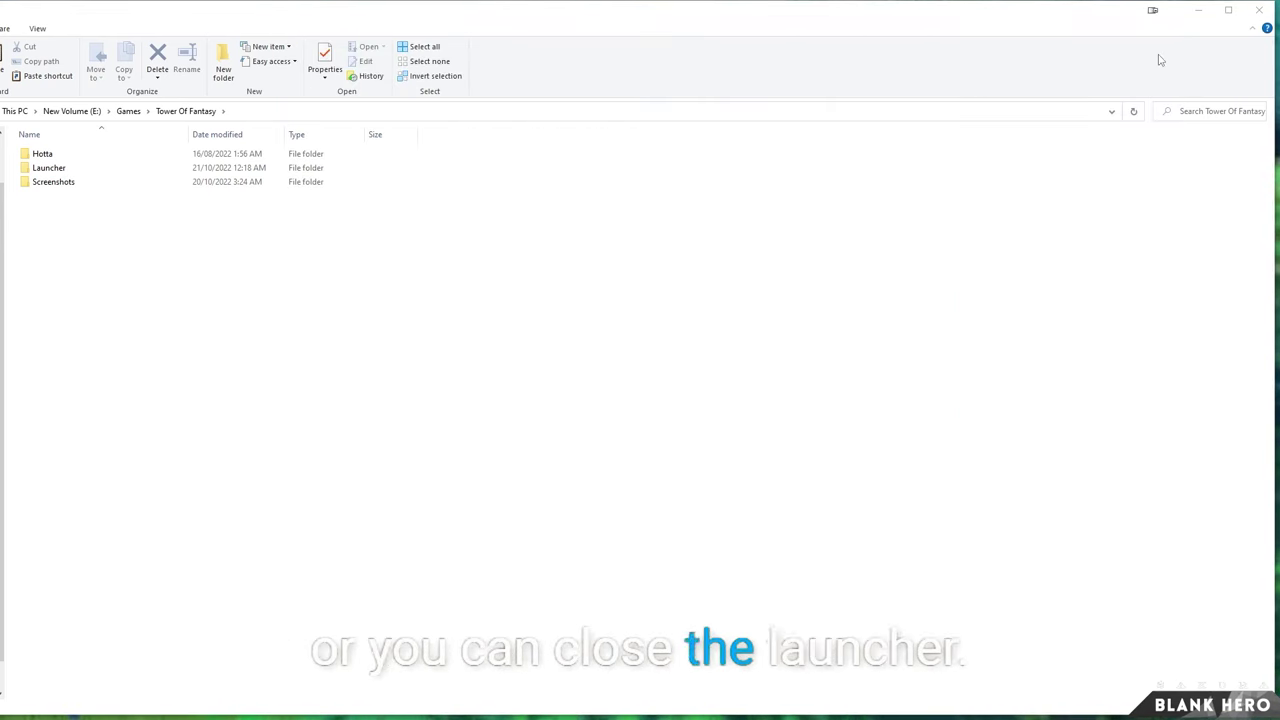
# Step: Run the uninst application in the Launcher folder, confirm the removal, ignore the running-launcher warning and close the folder window when finished
pyautogui.doubleClick(105, 168)
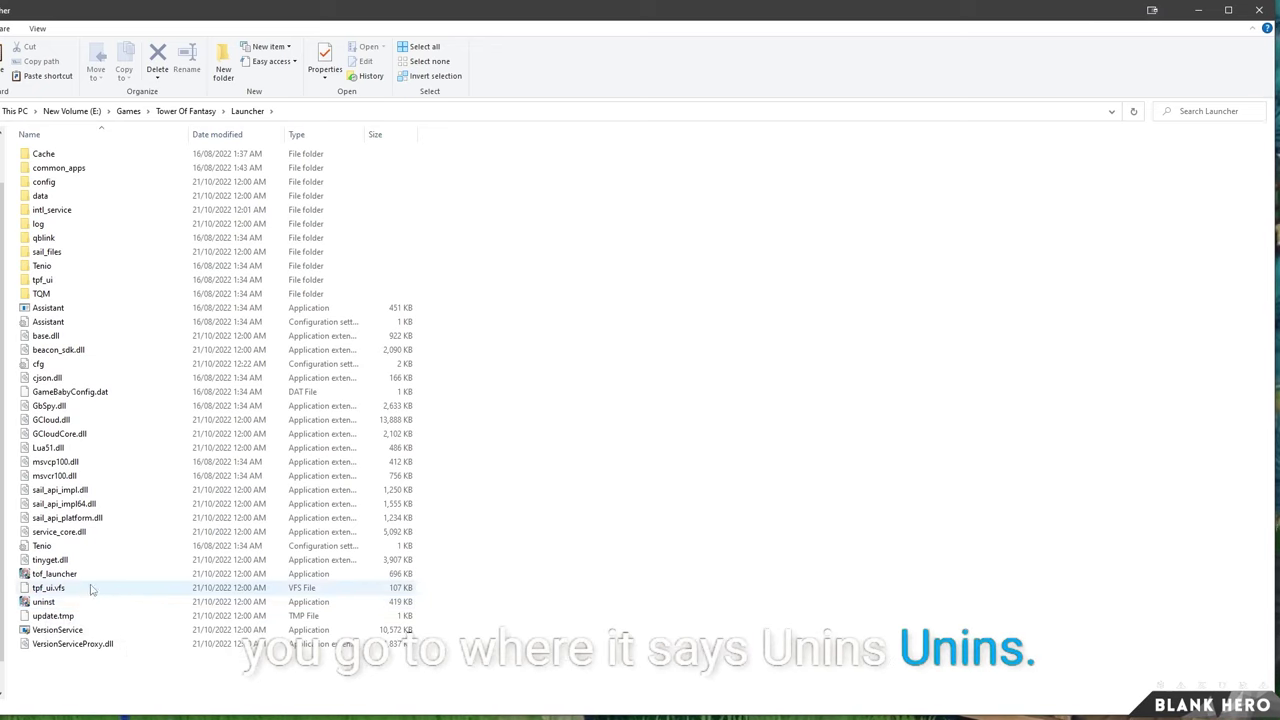
pyautogui.click(38, 602)
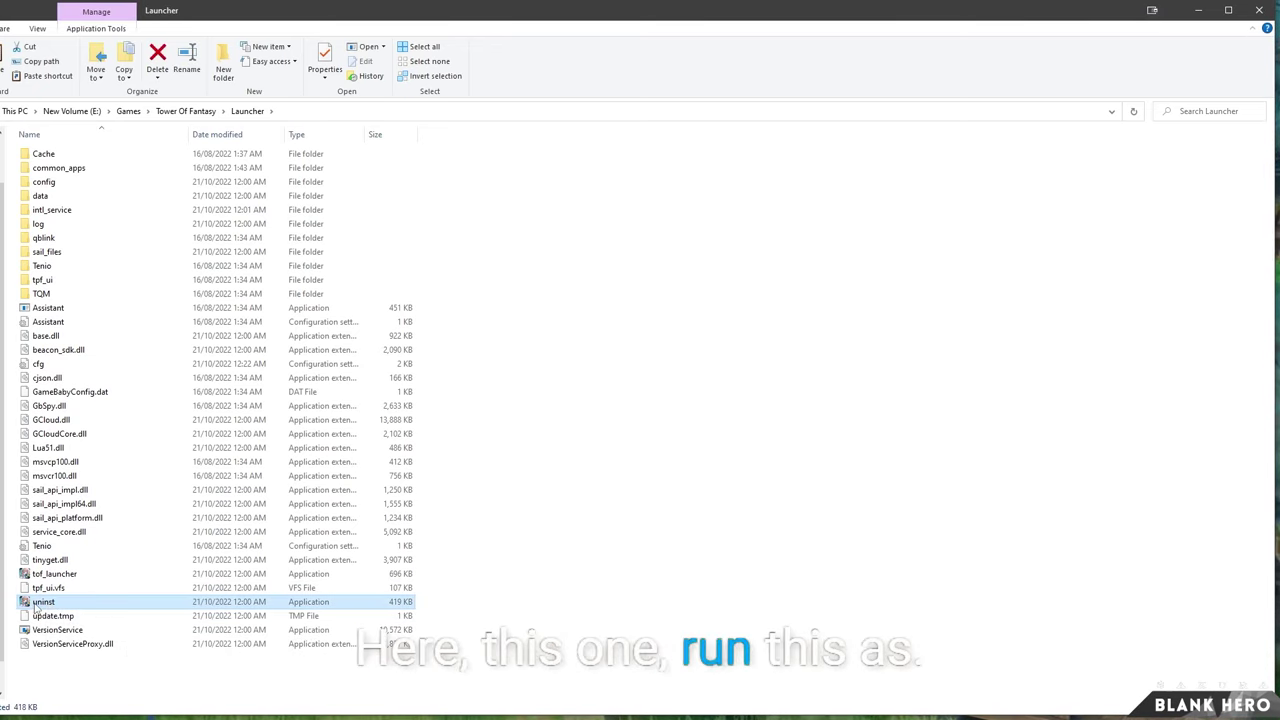
pyautogui.rightClick(37, 607)
pyautogui.click(110, 254)
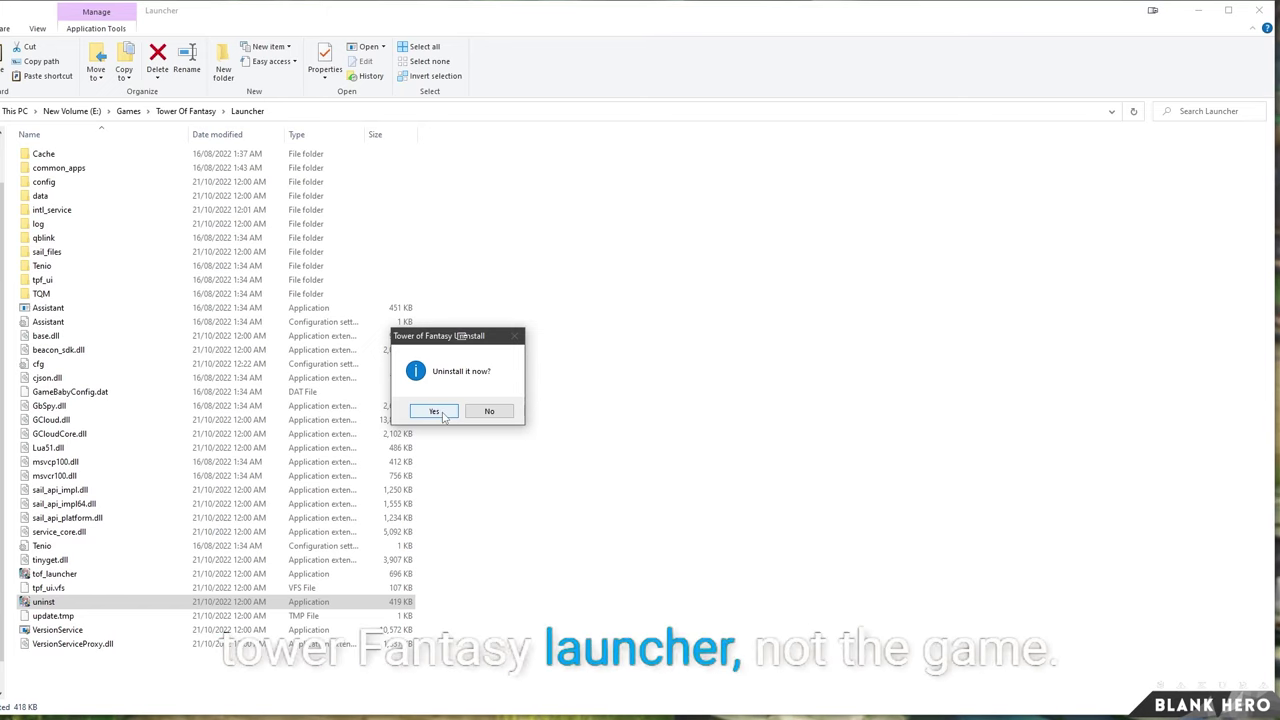
pyautogui.click(437, 412)
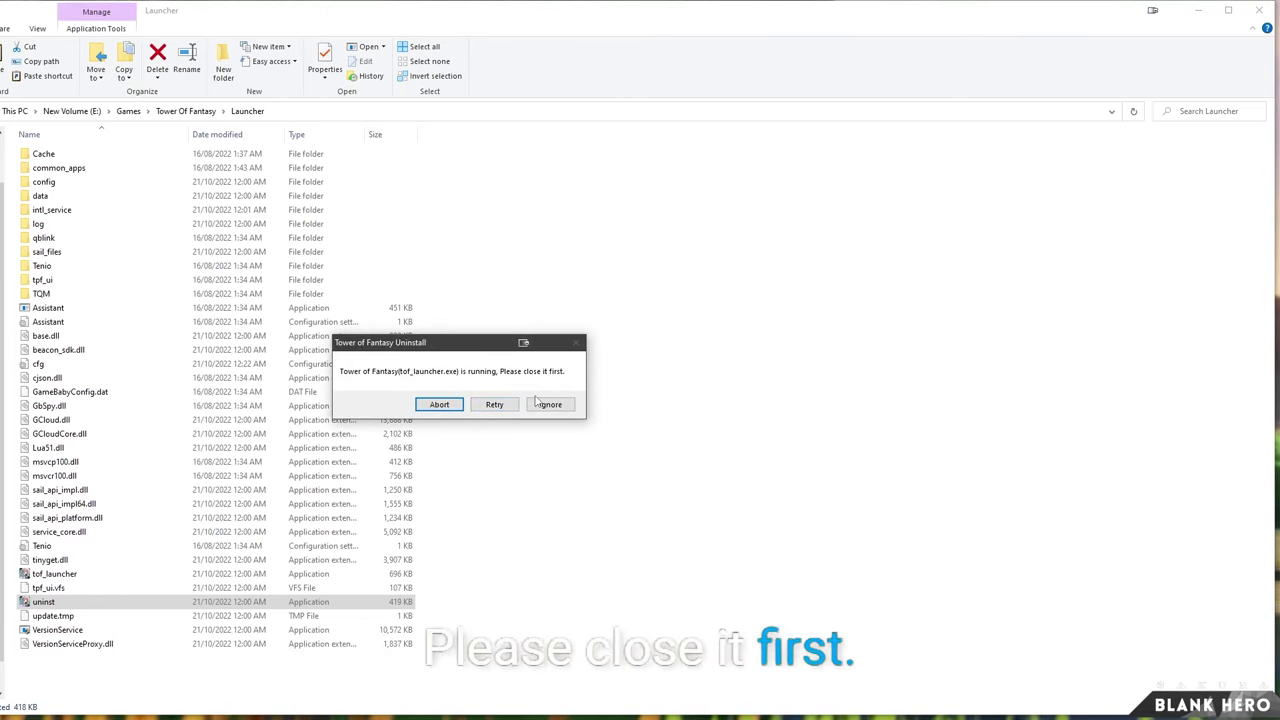
pyautogui.click(497, 406)
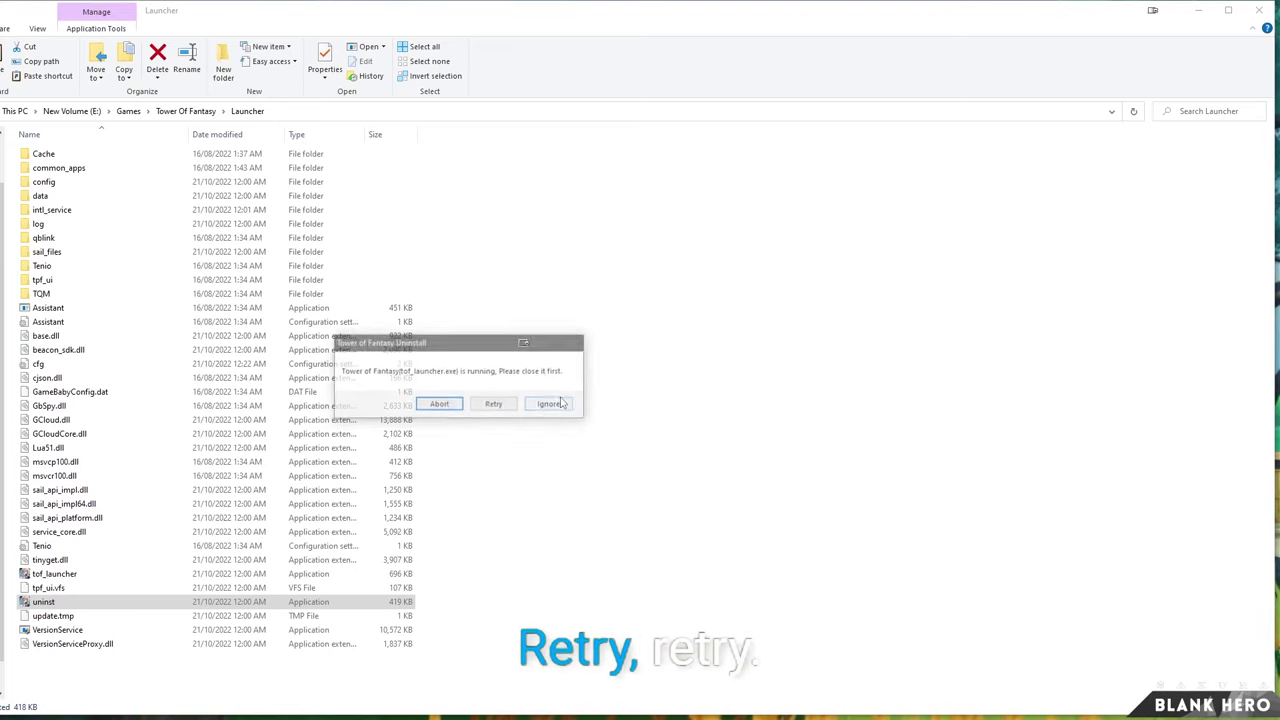
pyautogui.click(549, 405)
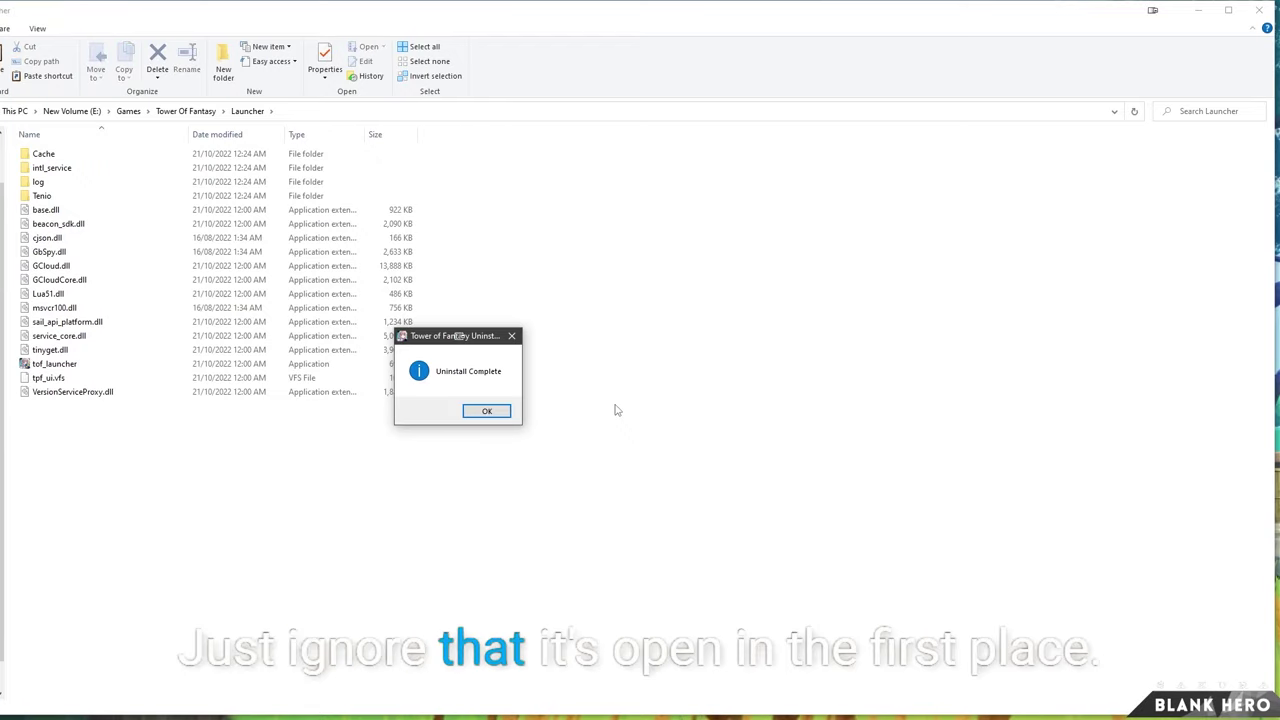
pyautogui.click(499, 420)
pyautogui.click(1259, 9)
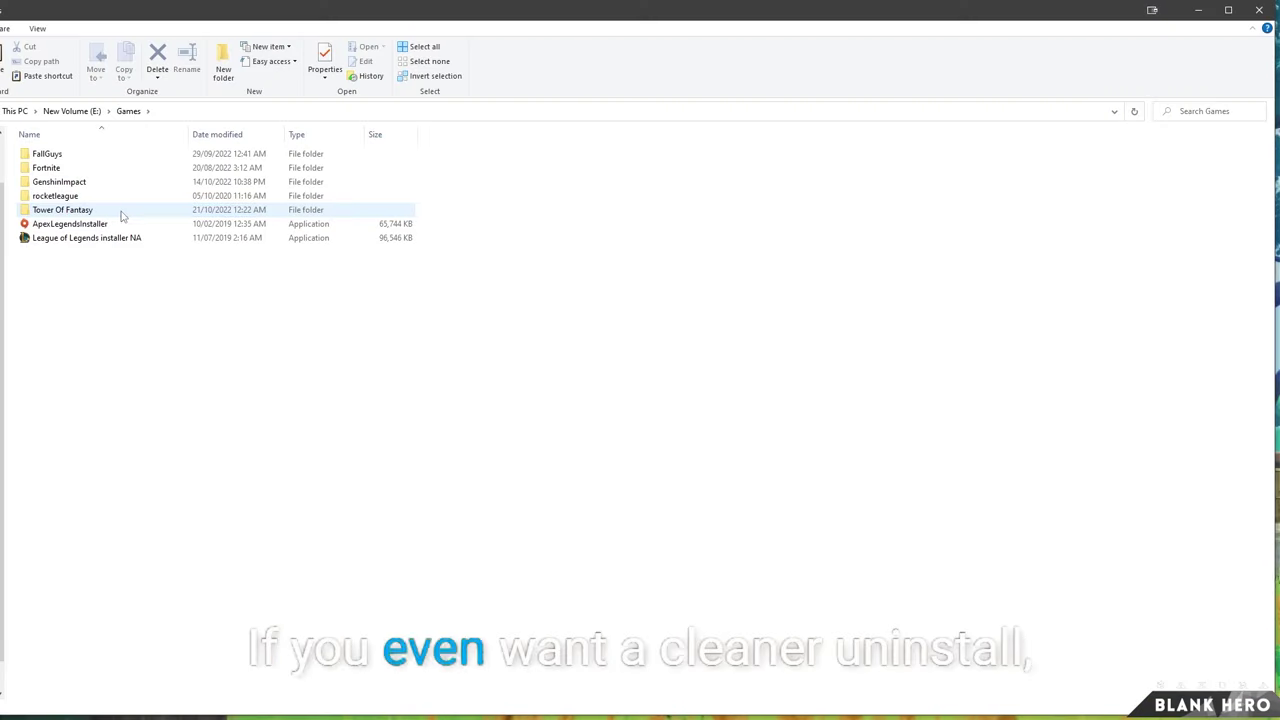
# Step: Check the leftover Launcher and Hotta folders in the Tower Of Fantasy directory and return to the Games folder
pyautogui.doubleClick(122, 212)
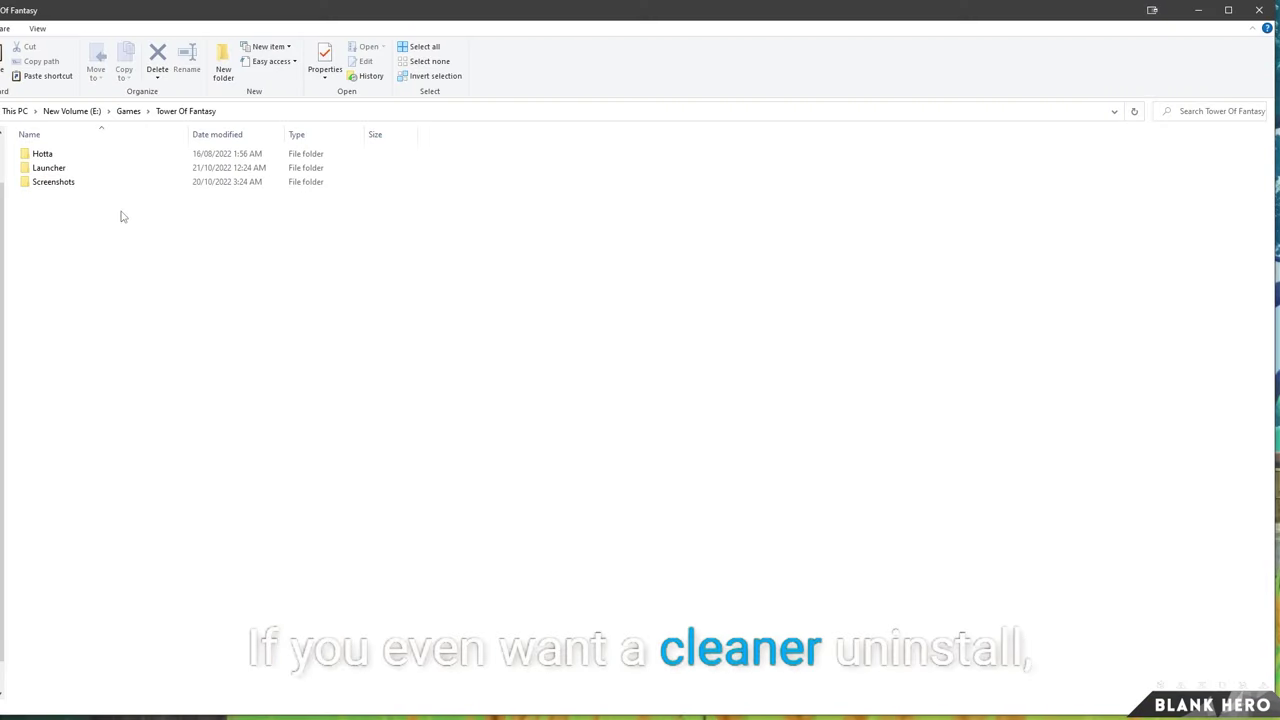
pyautogui.doubleClick(45, 168)
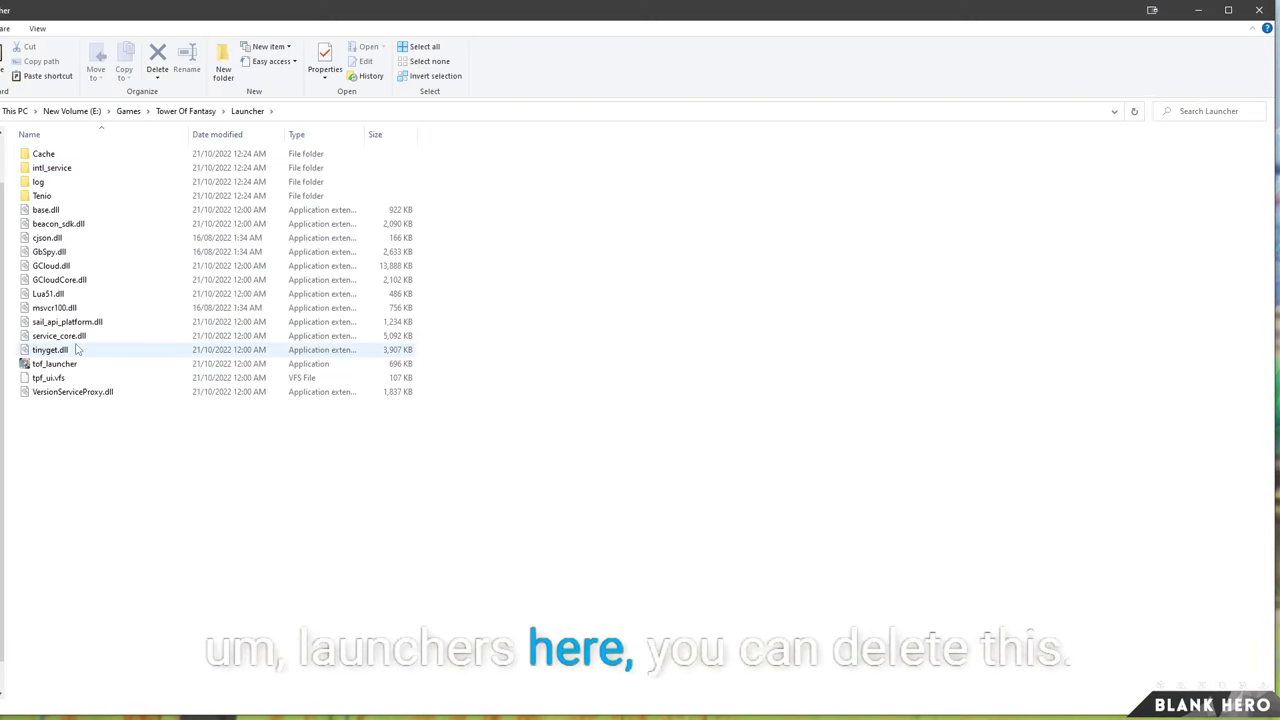
pyautogui.click(183, 111)
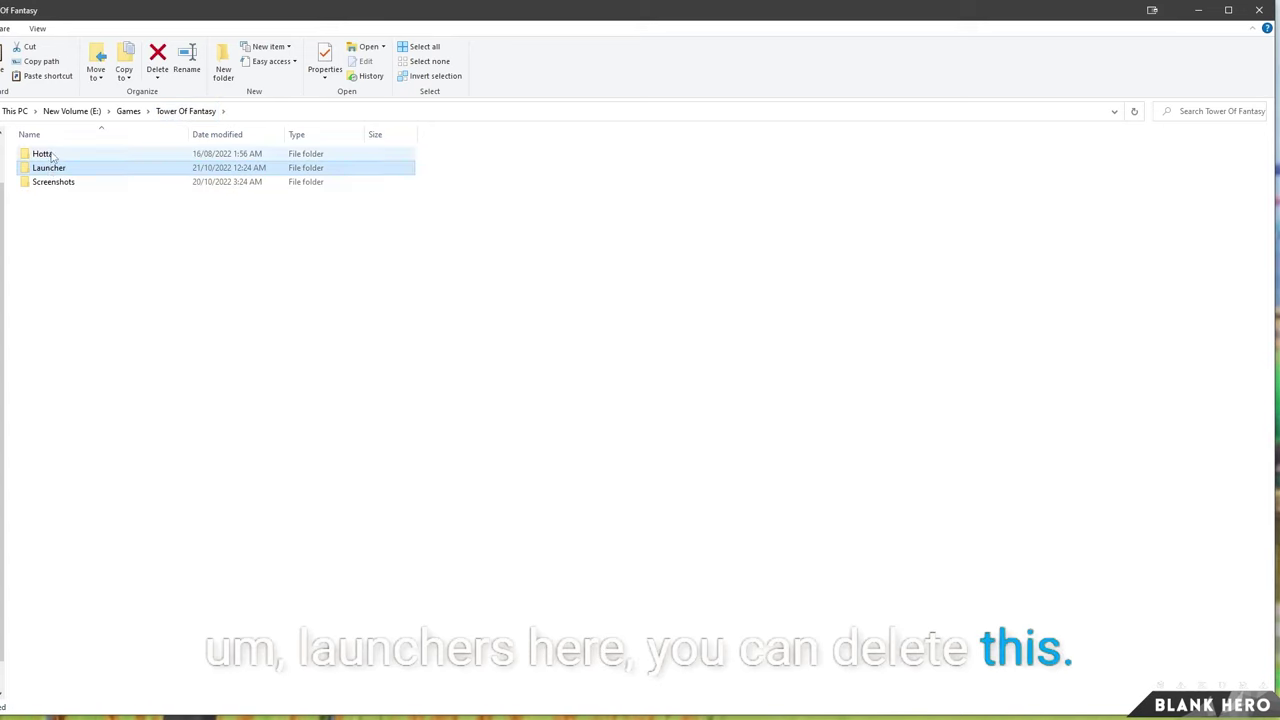
pyautogui.click(50, 155)
pyautogui.click(128, 111)
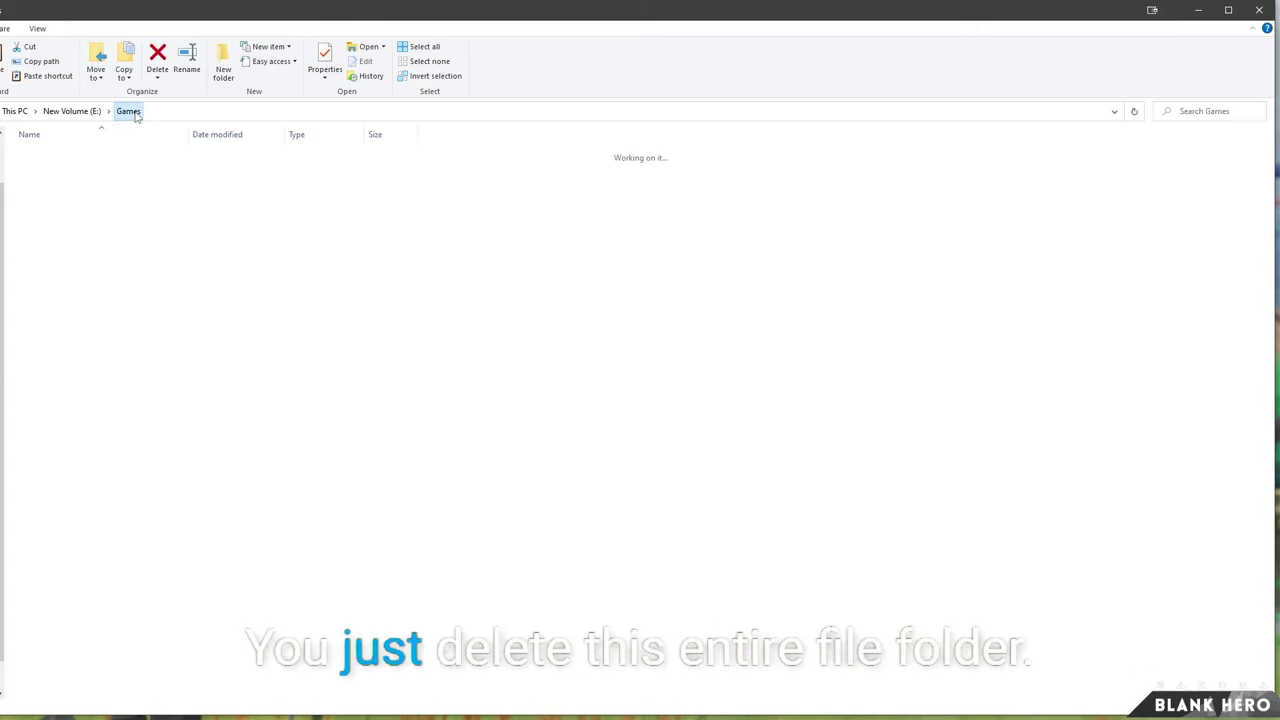
# Step: Try to delete the entire Tower Of Fantasy folder from Games, retrying once before cancelling
pyautogui.rightClick(53, 213)
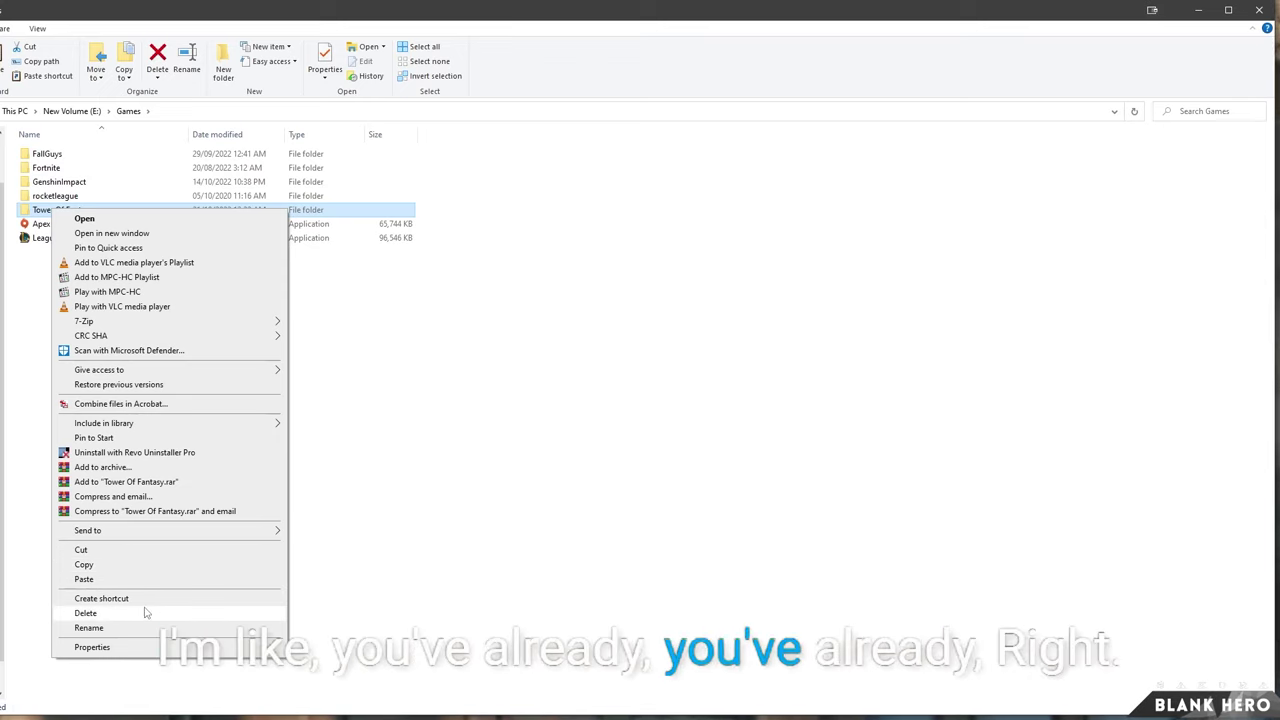
pyautogui.click(86, 613)
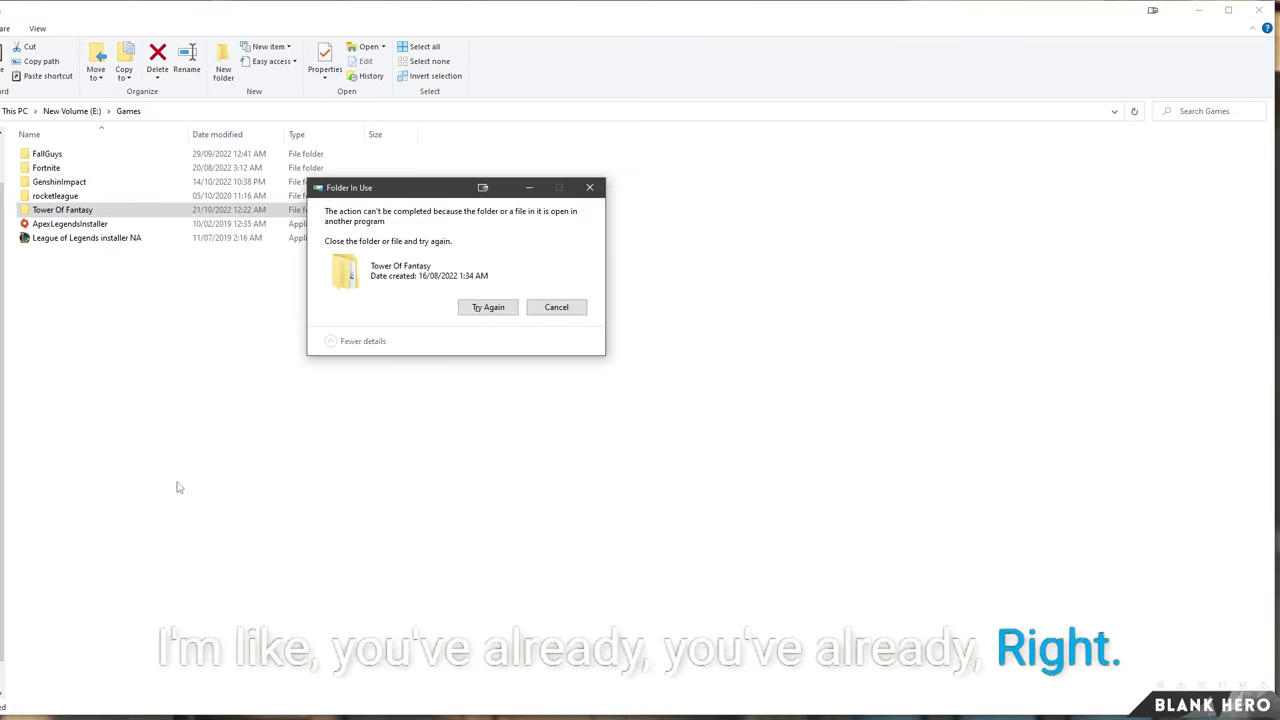
pyautogui.click(490, 308)
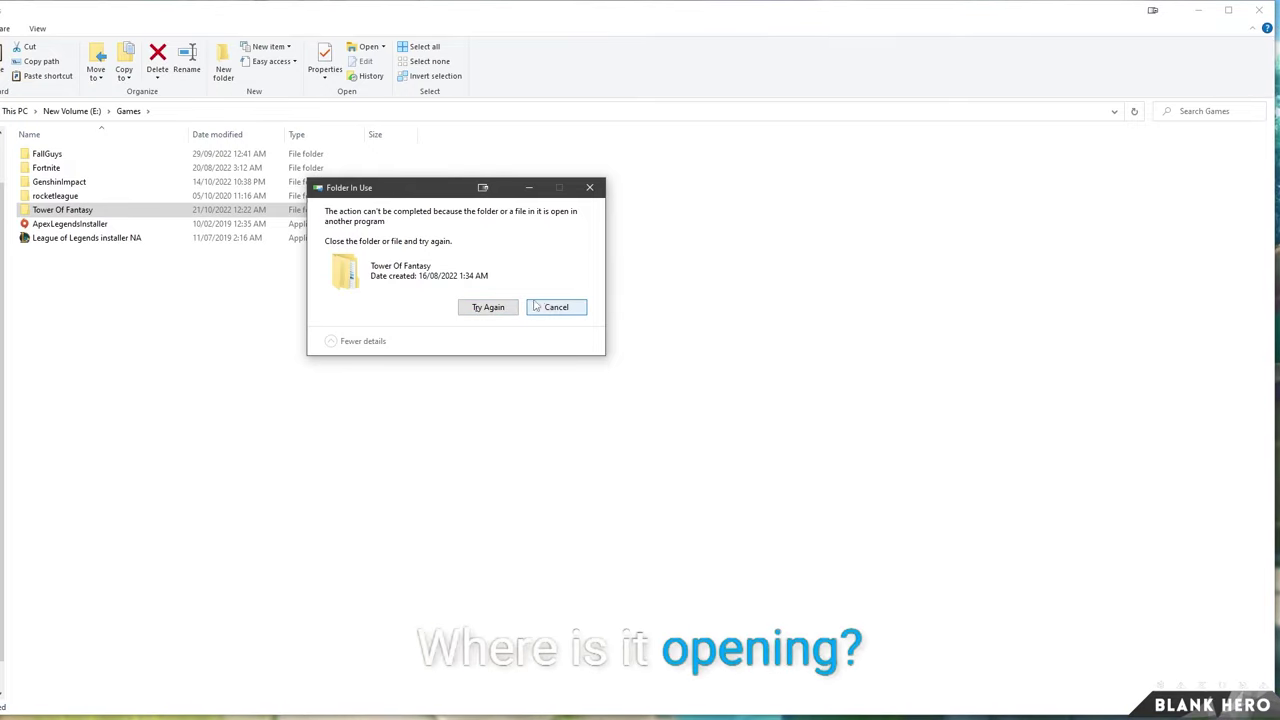
pyautogui.click(550, 307)
# Step: Look through the remaining Tower Of Fantasy subfolders, including the contents of Hotta, and return to the Tower Of Fantasy folder
pyautogui.doubleClick(102, 212)
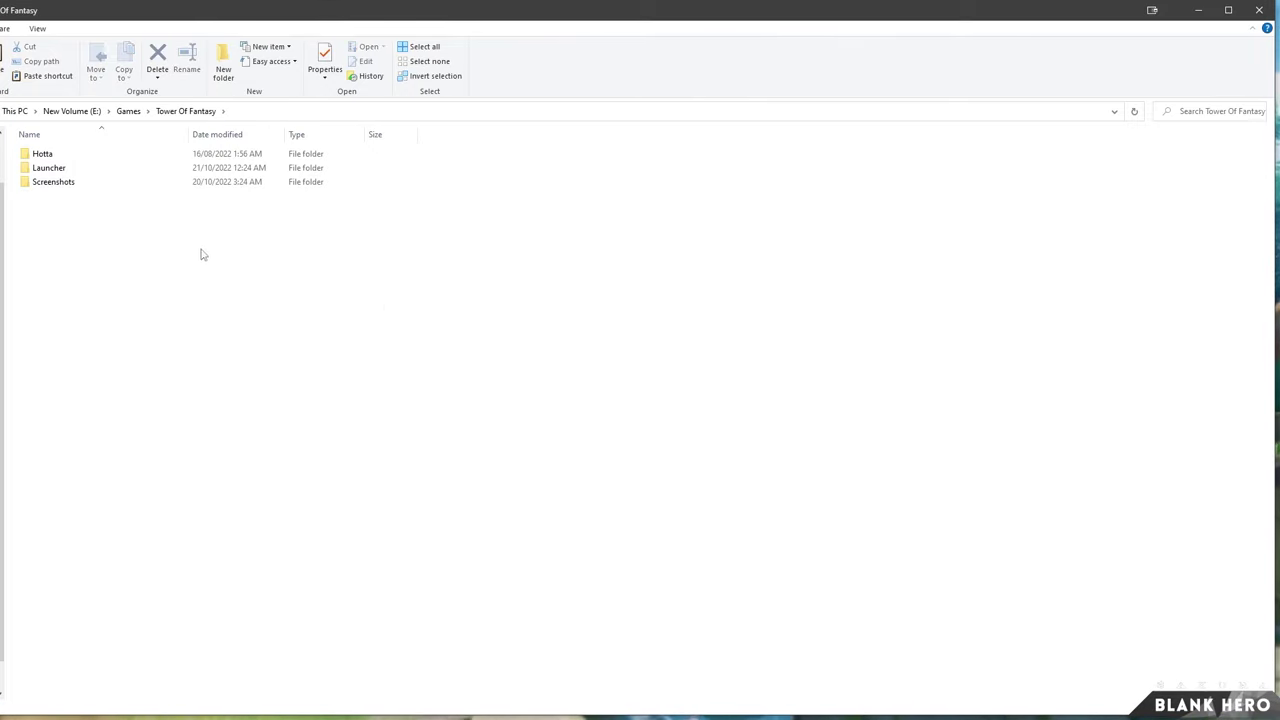
pyautogui.moveTo(200, 254); pyautogui.dragTo(60, 172)
pyautogui.click(71, 169)
pyautogui.click(48, 156)
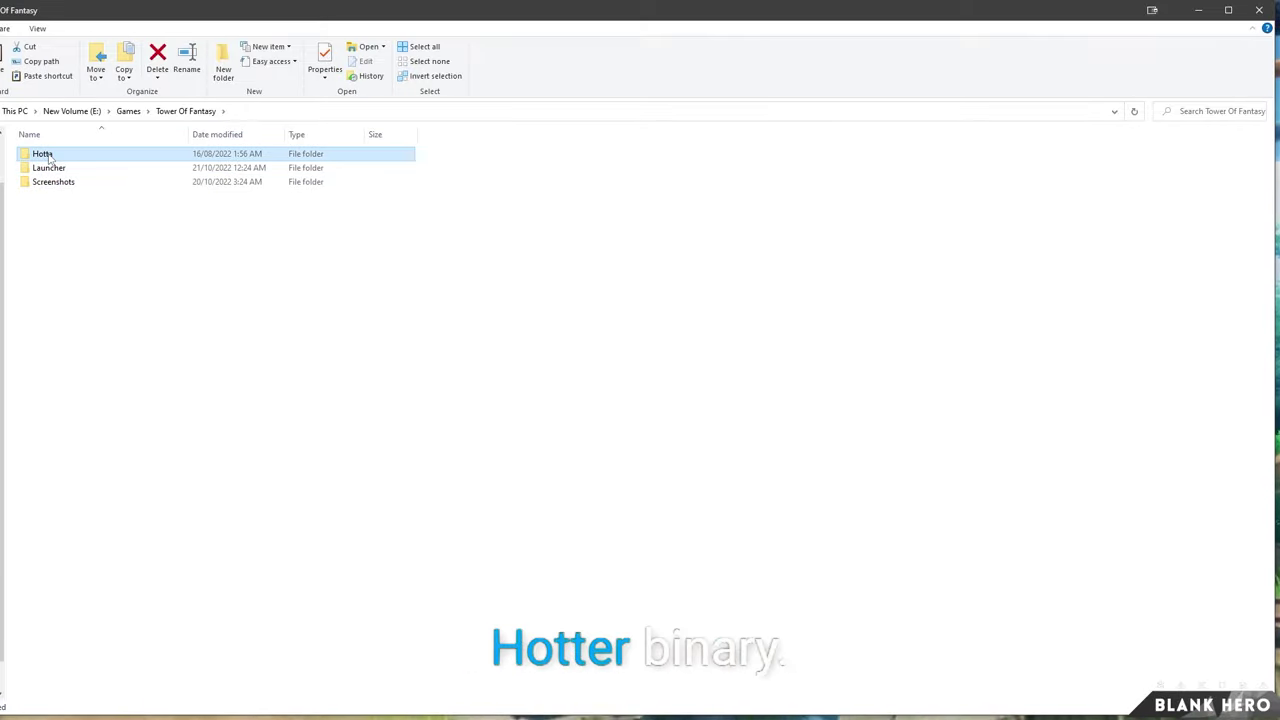
pyautogui.doubleClick(48, 156)
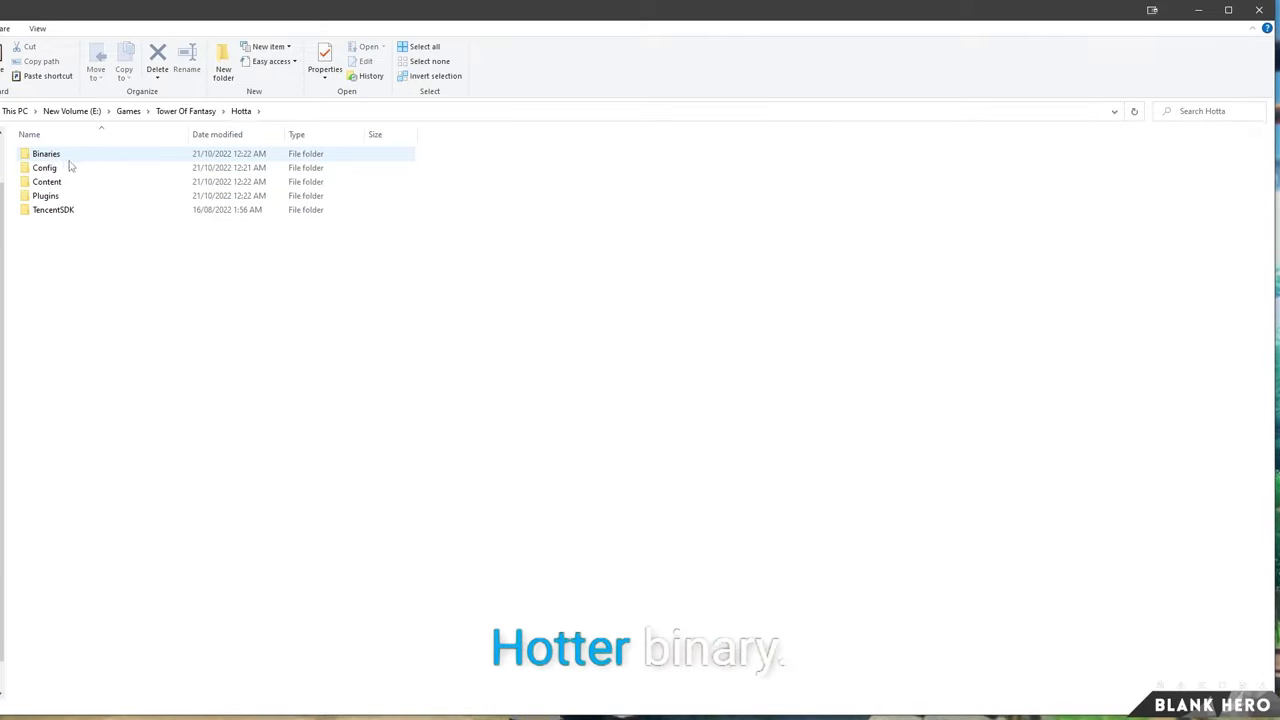
pyautogui.click(199, 116)
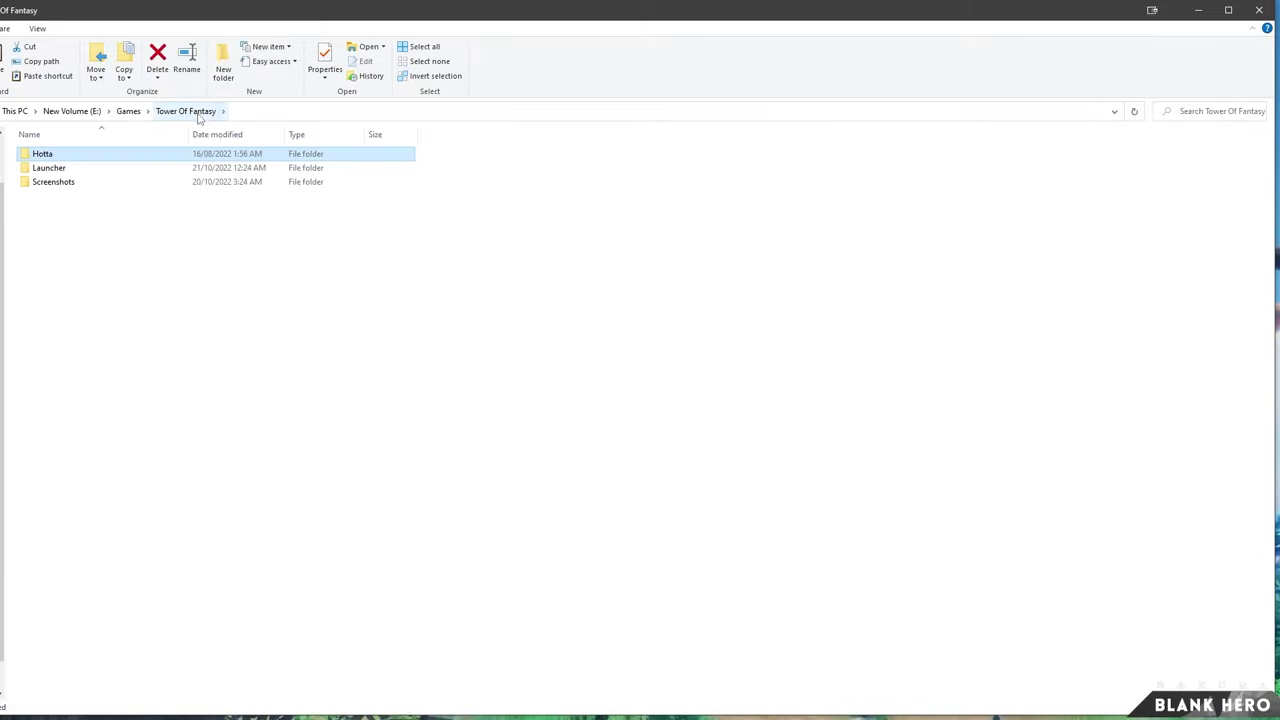
# Step: Try to rename the Tower Of Fantasy folder in Games to Tower Of Fantasy 2, retrying once before cancelling
pyautogui.click(128, 111)
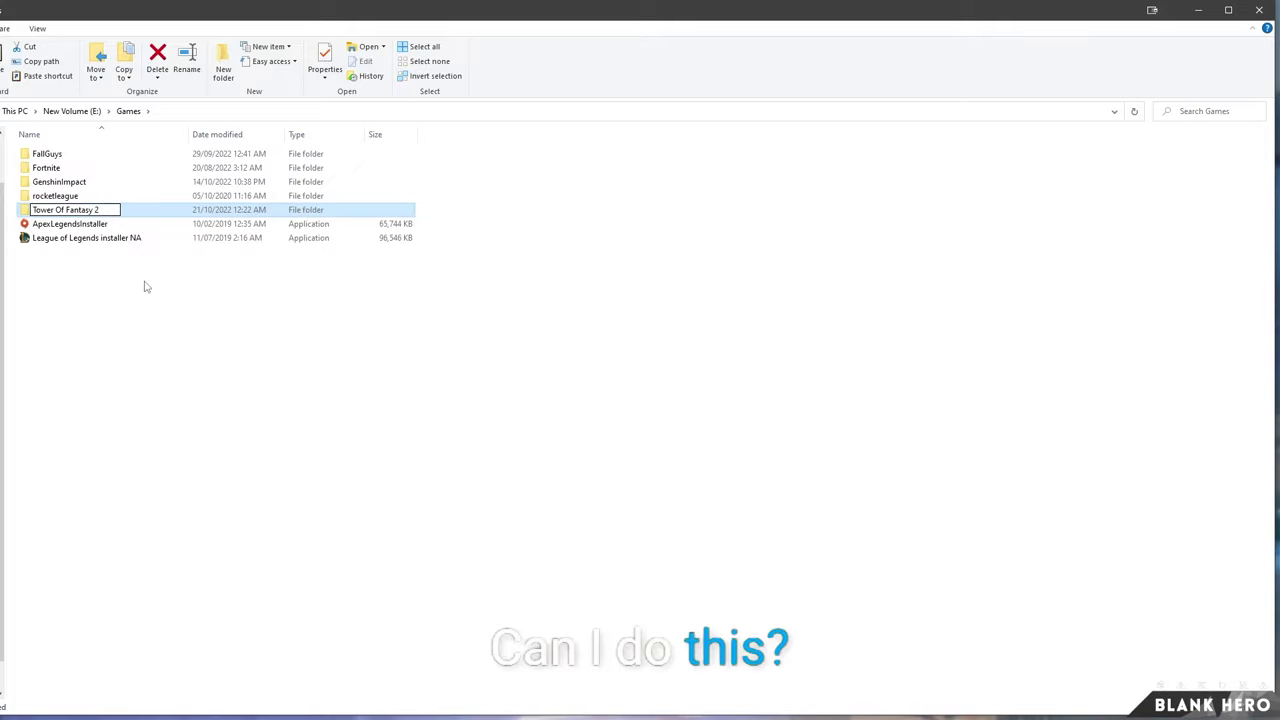
pyautogui.press('Return')
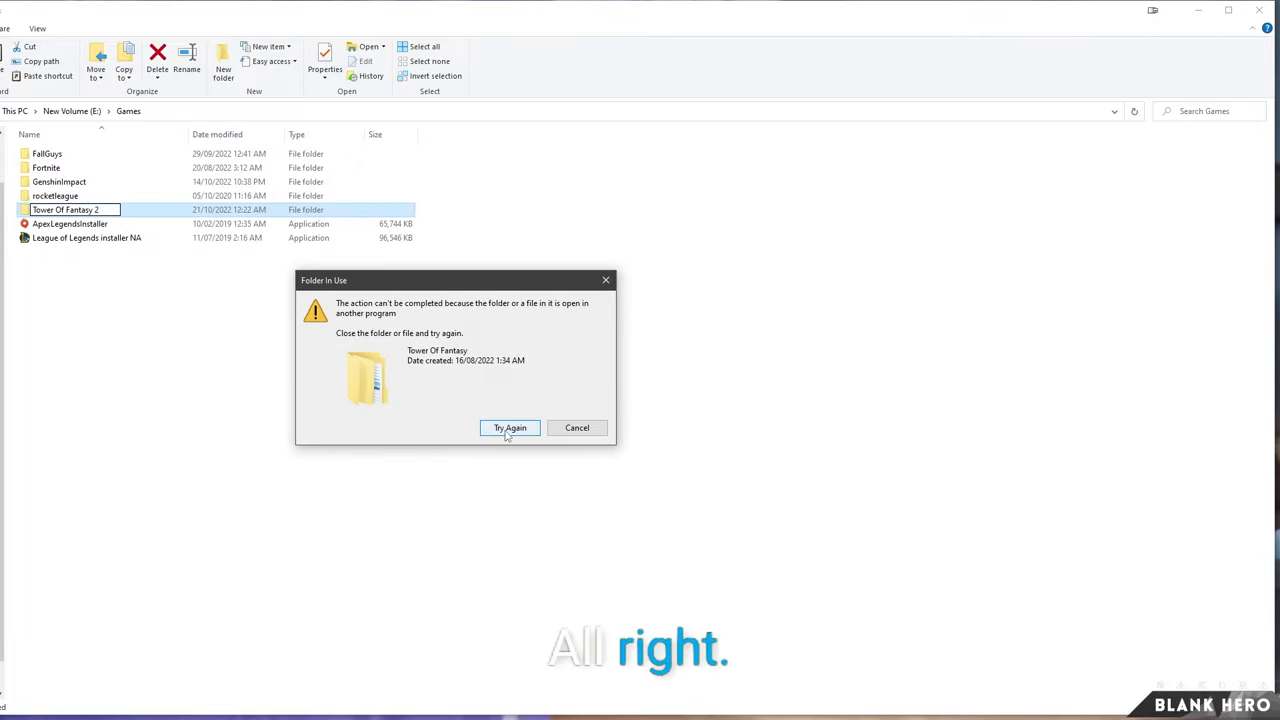
pyautogui.click(507, 430)
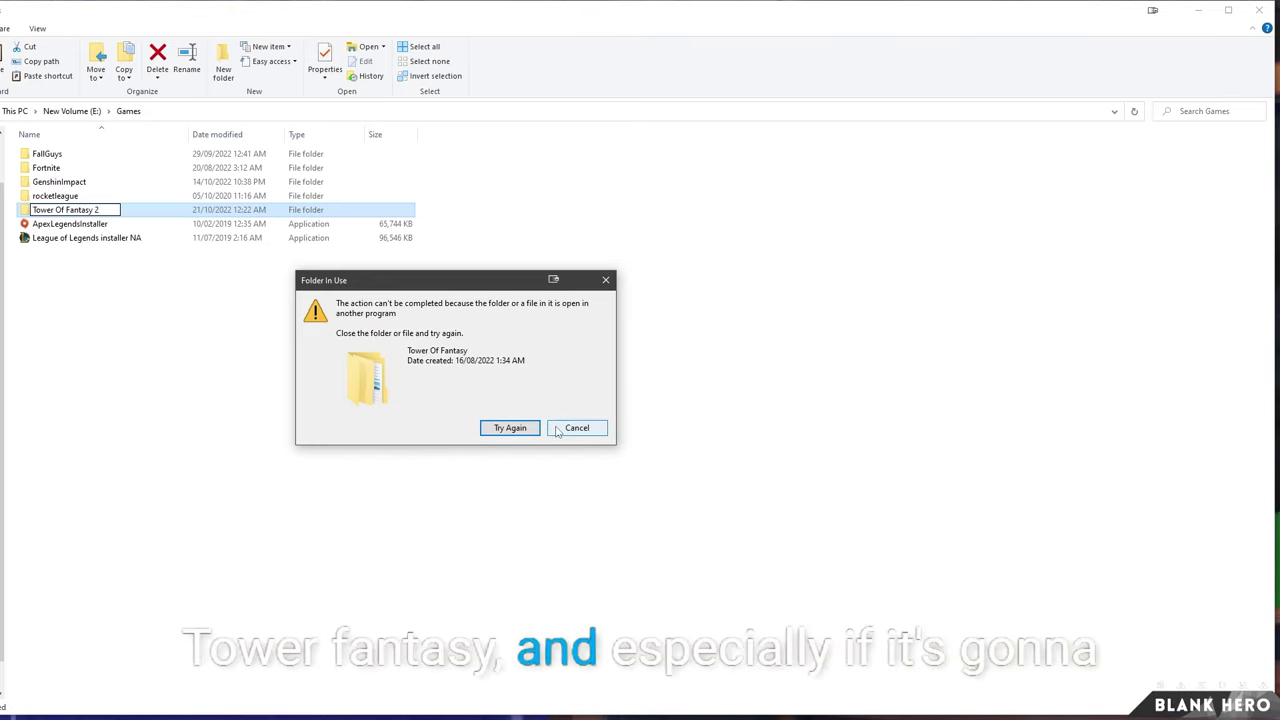
pyautogui.click(587, 429)
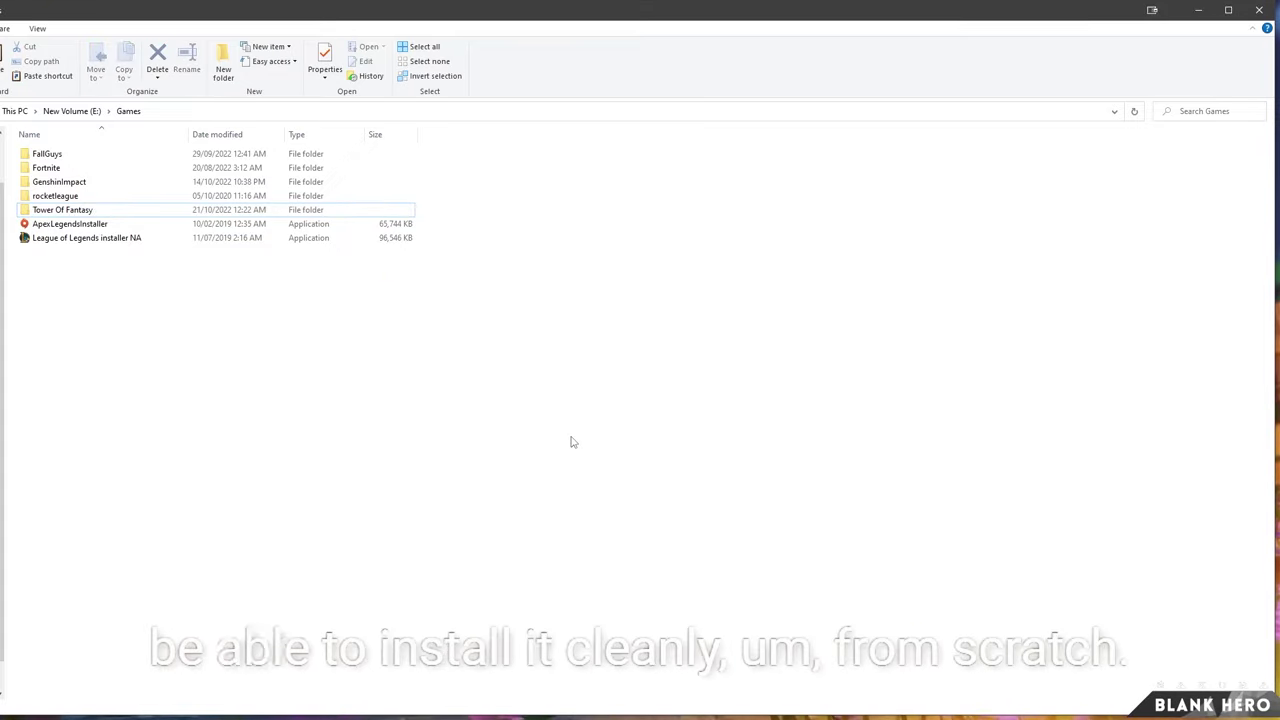
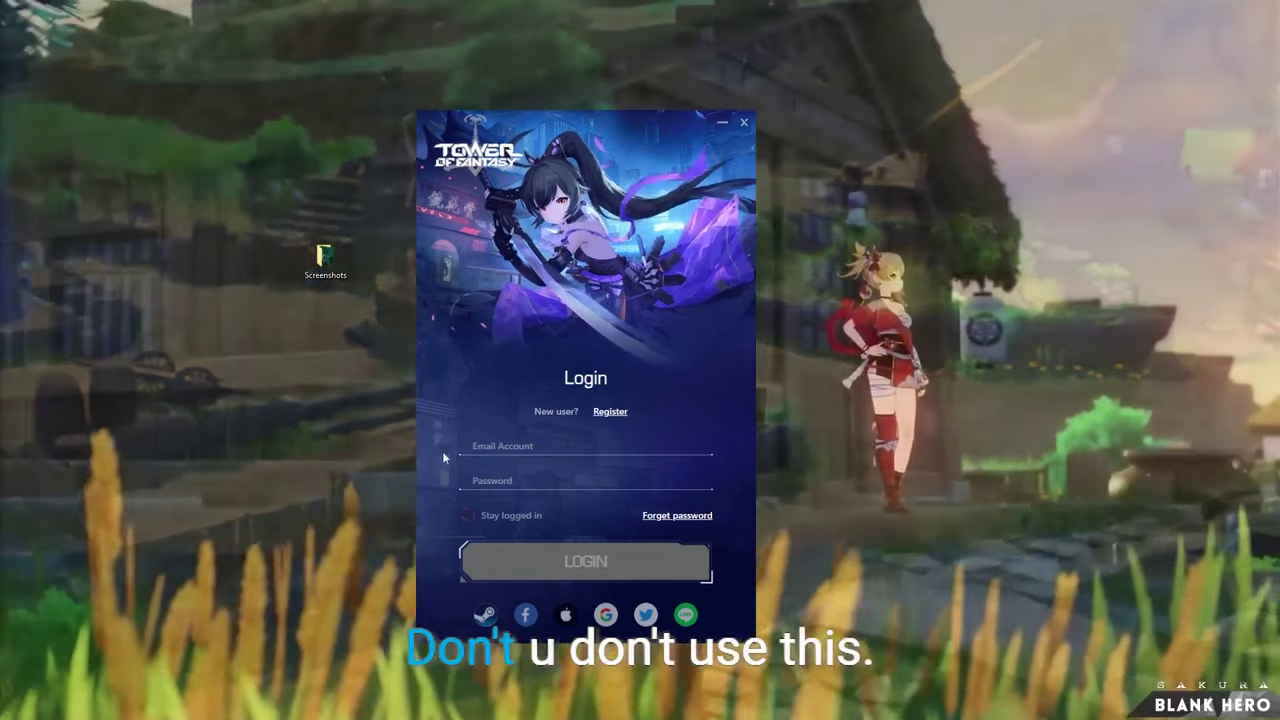
# Step: Log in to the Tower of Fantasy launcher with the linked Google account instead of an email and password
pyautogui.click(470, 446)
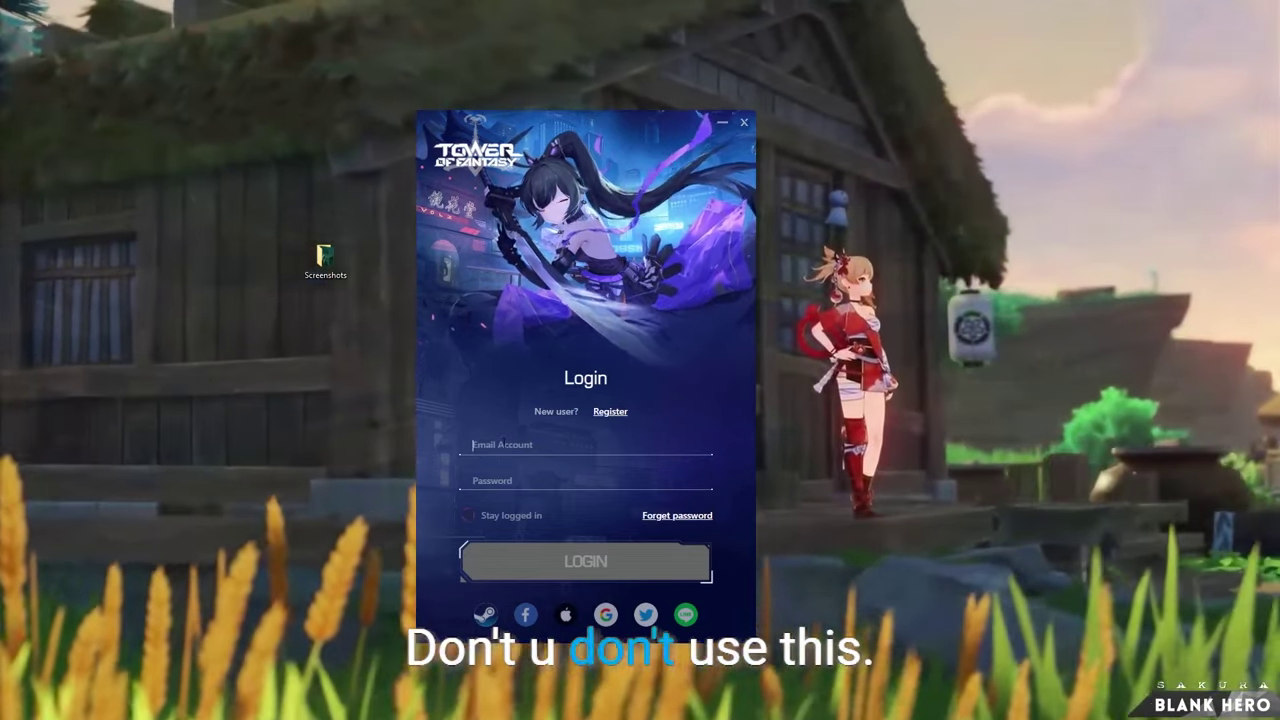
pyautogui.press('Tab')
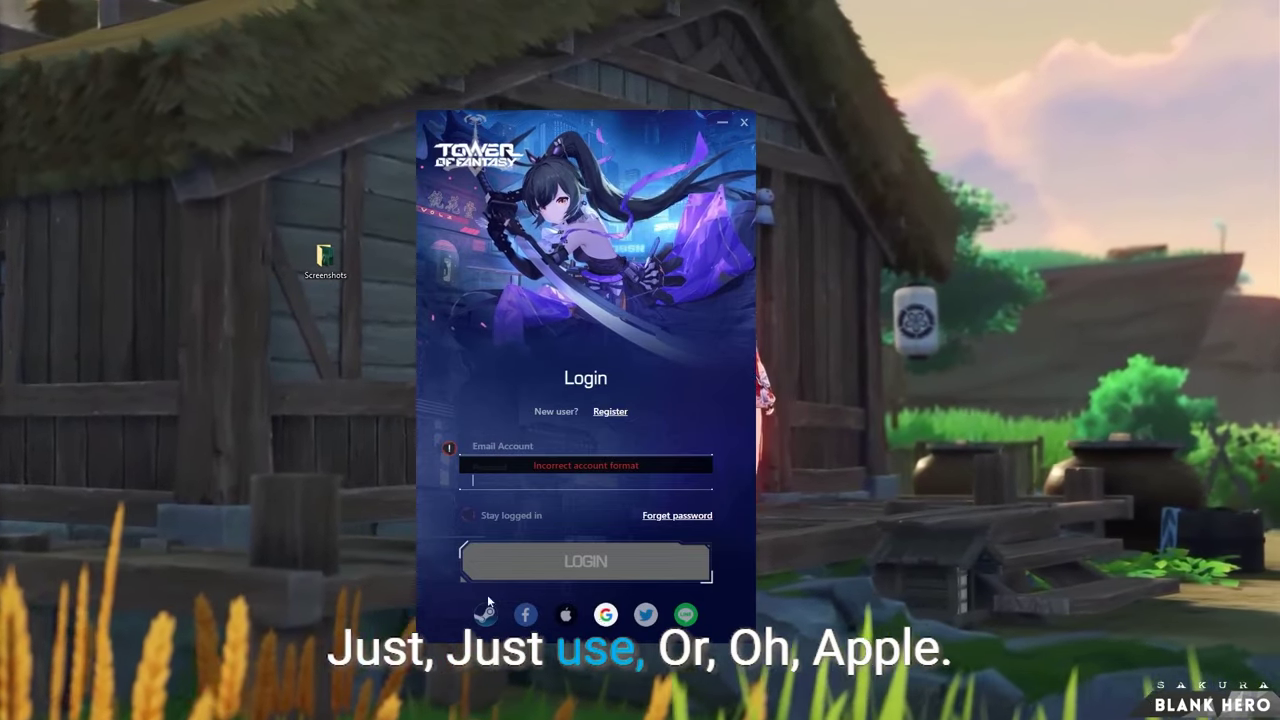
pyautogui.click(565, 616)
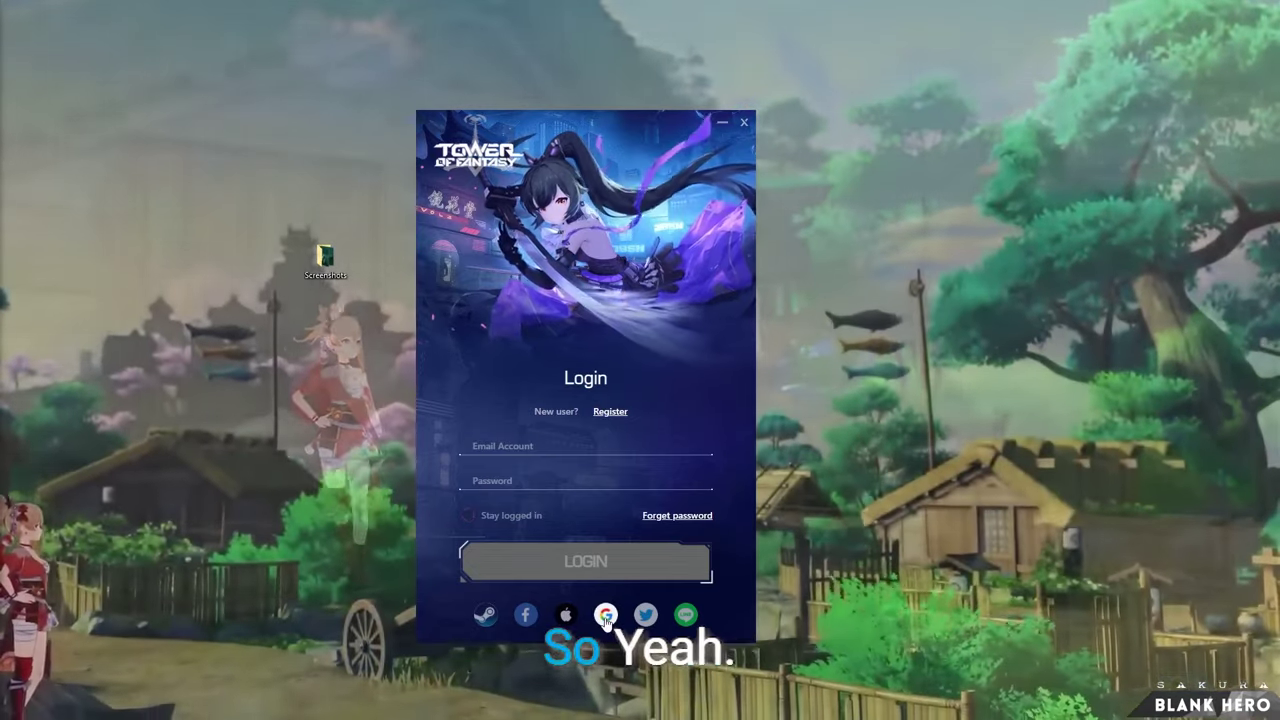
pyautogui.click(604, 616)
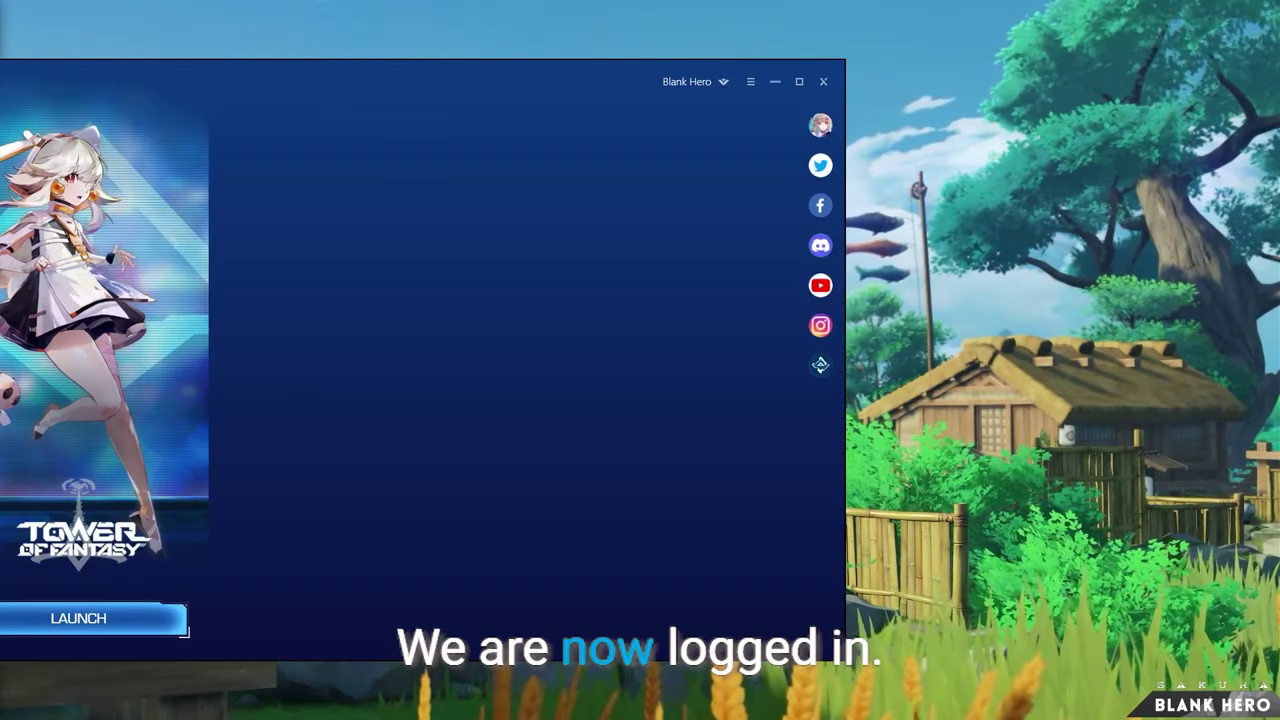
# Step: Move the launcher window fully into view, review its System general settings and close them
pyautogui.moveTo(637, 76); pyautogui.dragTo(877, 65)
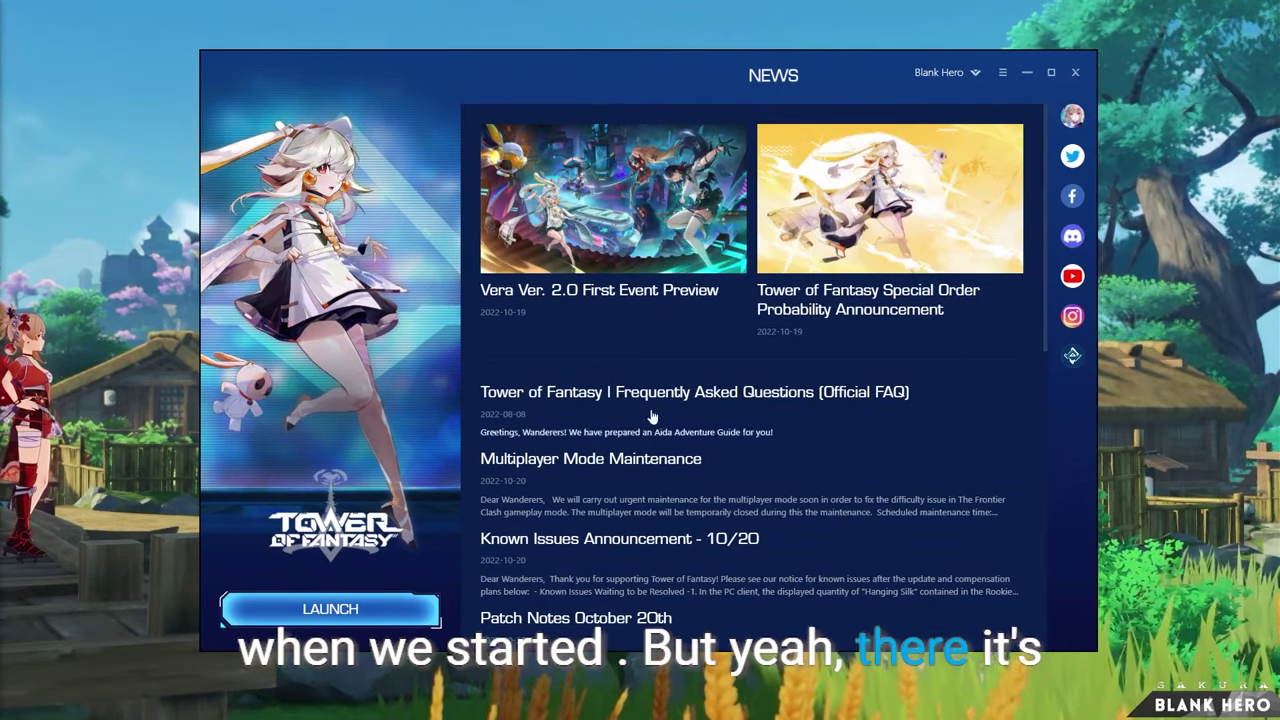
pyautogui.click(1004, 75)
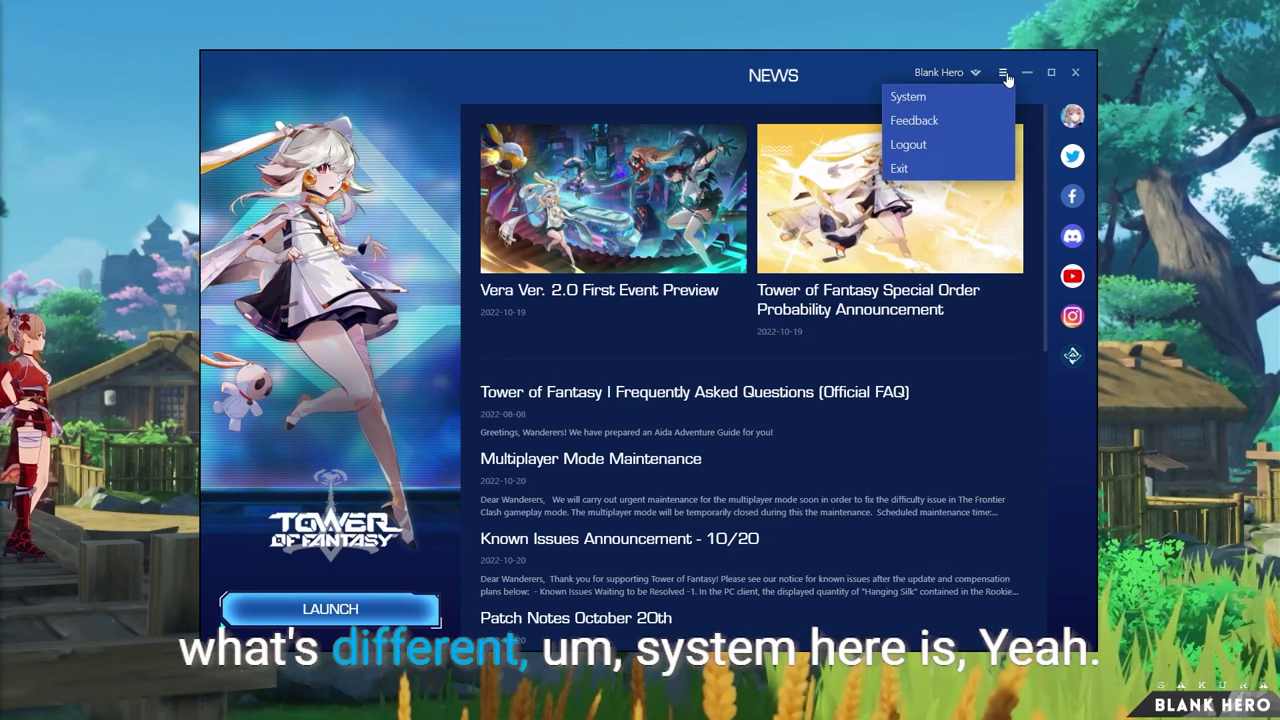
pyautogui.click(910, 97)
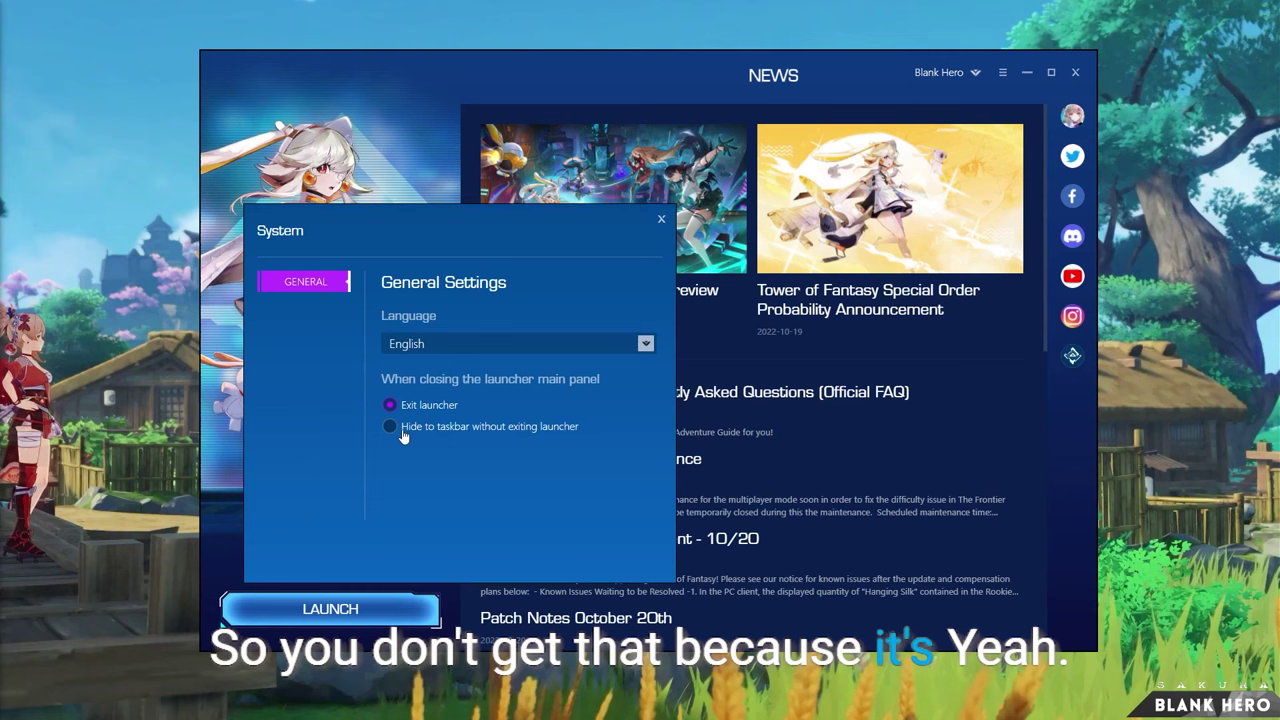
pyautogui.click(661, 220)
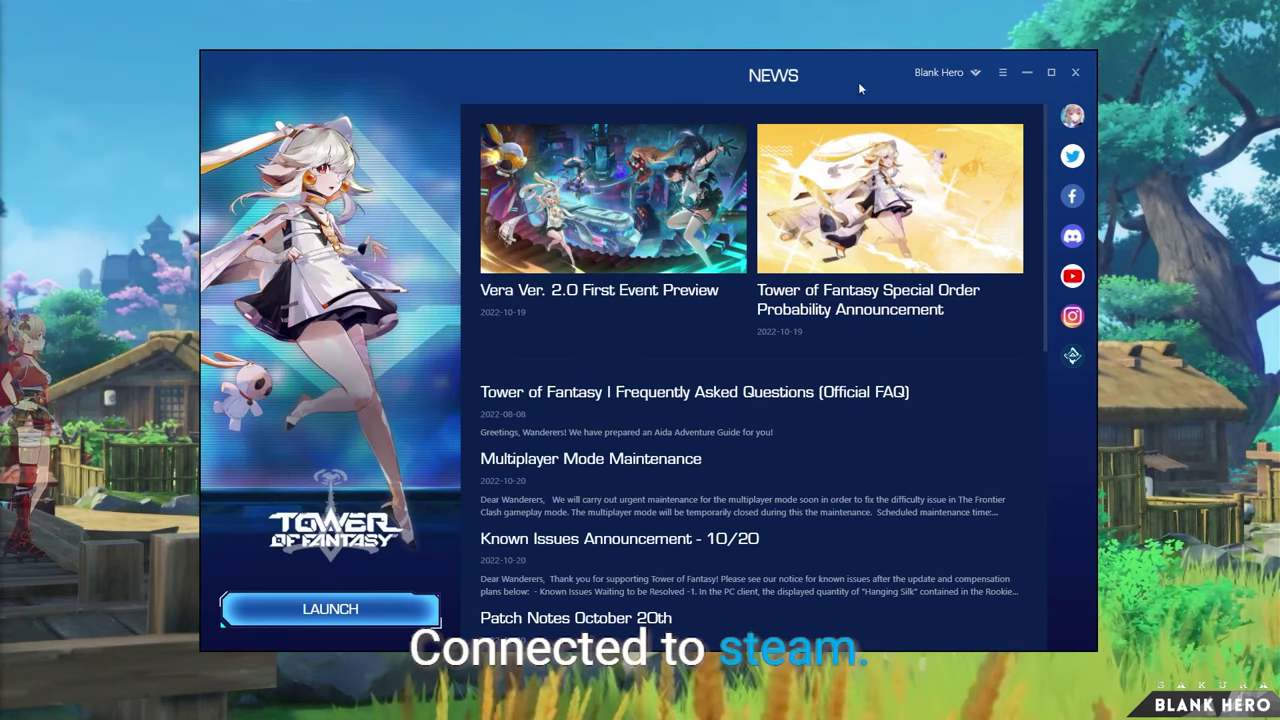
# Step: Review the account binding options in the launcher's Account Center and close it
pyautogui.click(905, 98)
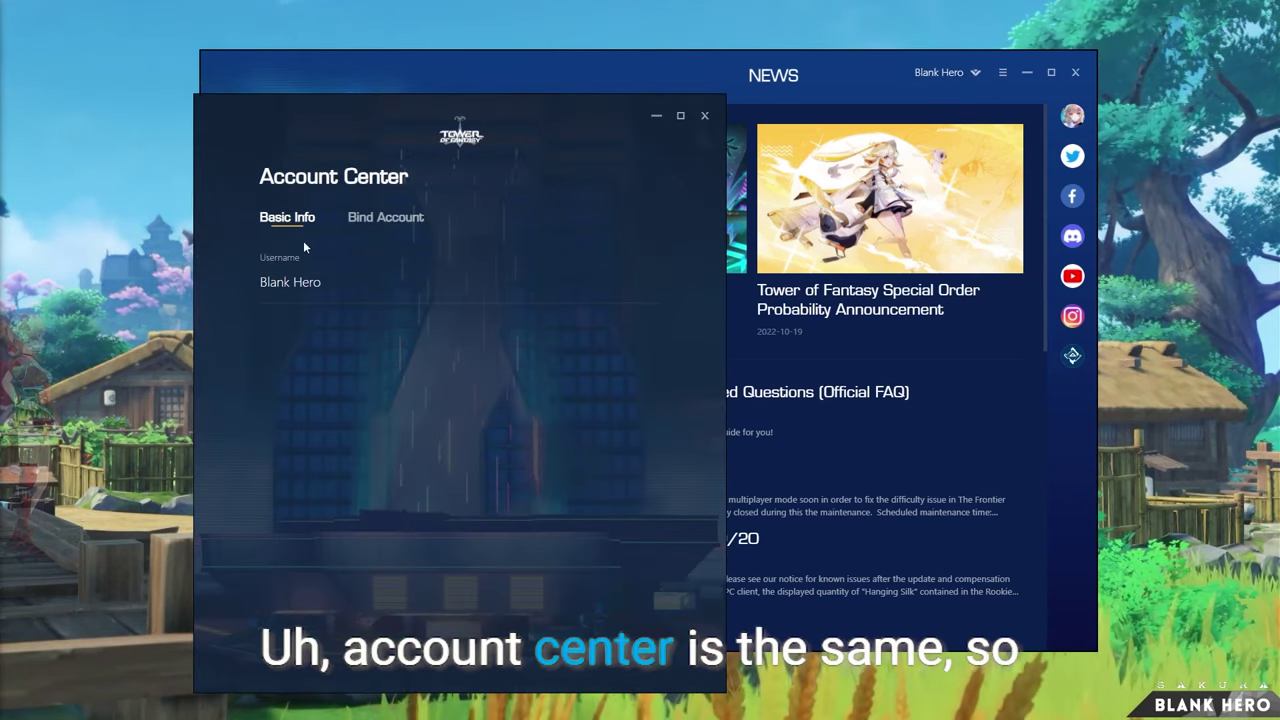
pyautogui.click(384, 228)
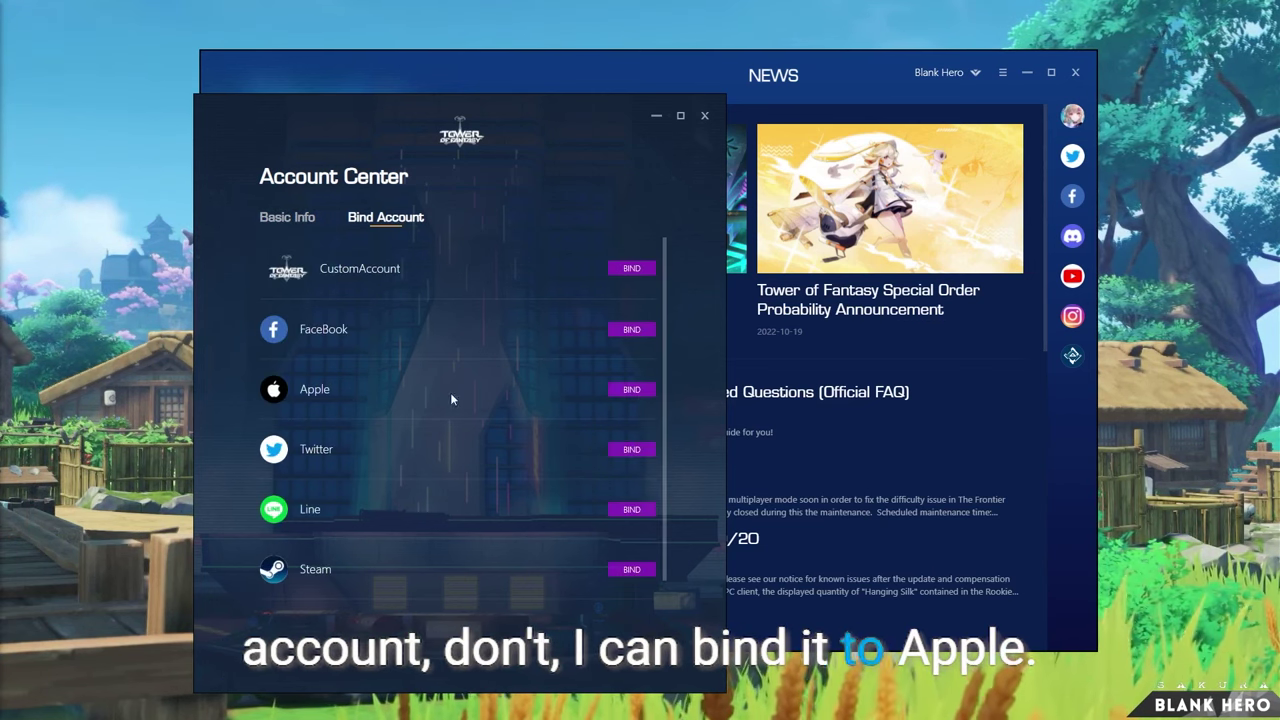
pyautogui.click(704, 117)
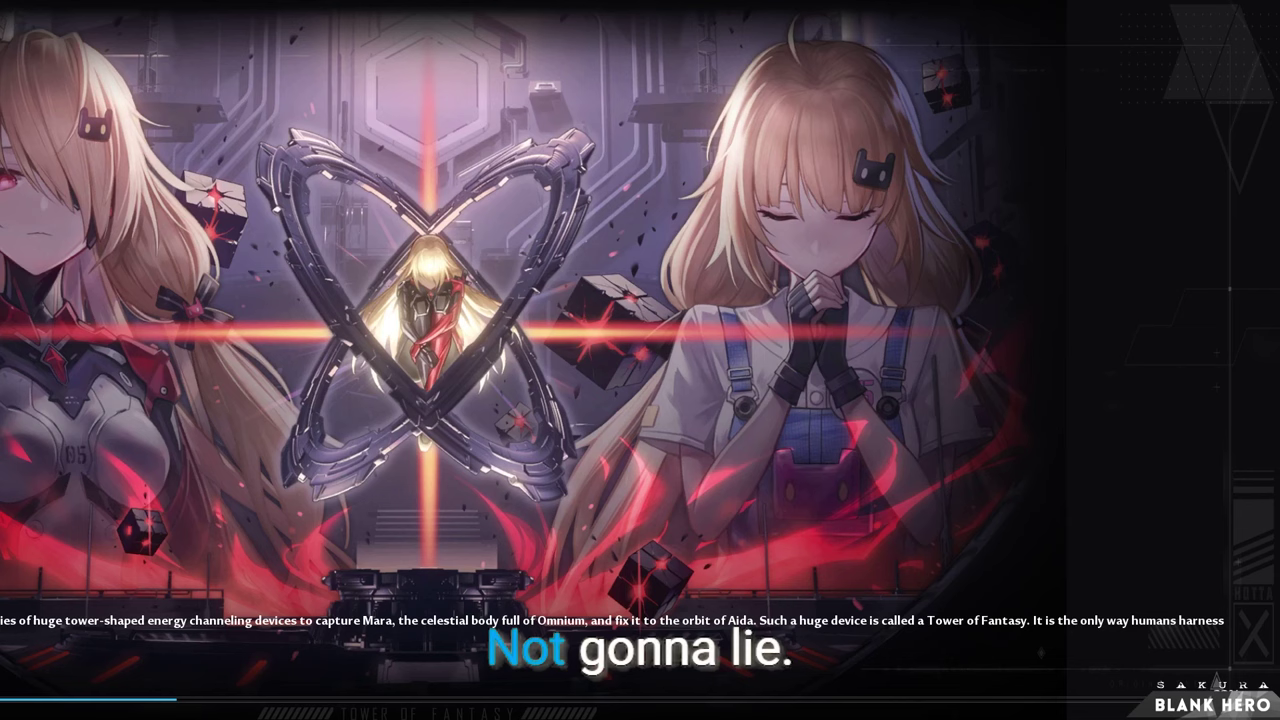
# Step: Return to the running game and dismiss the Known Issues Announcement on its title screen
pyautogui.press('super')
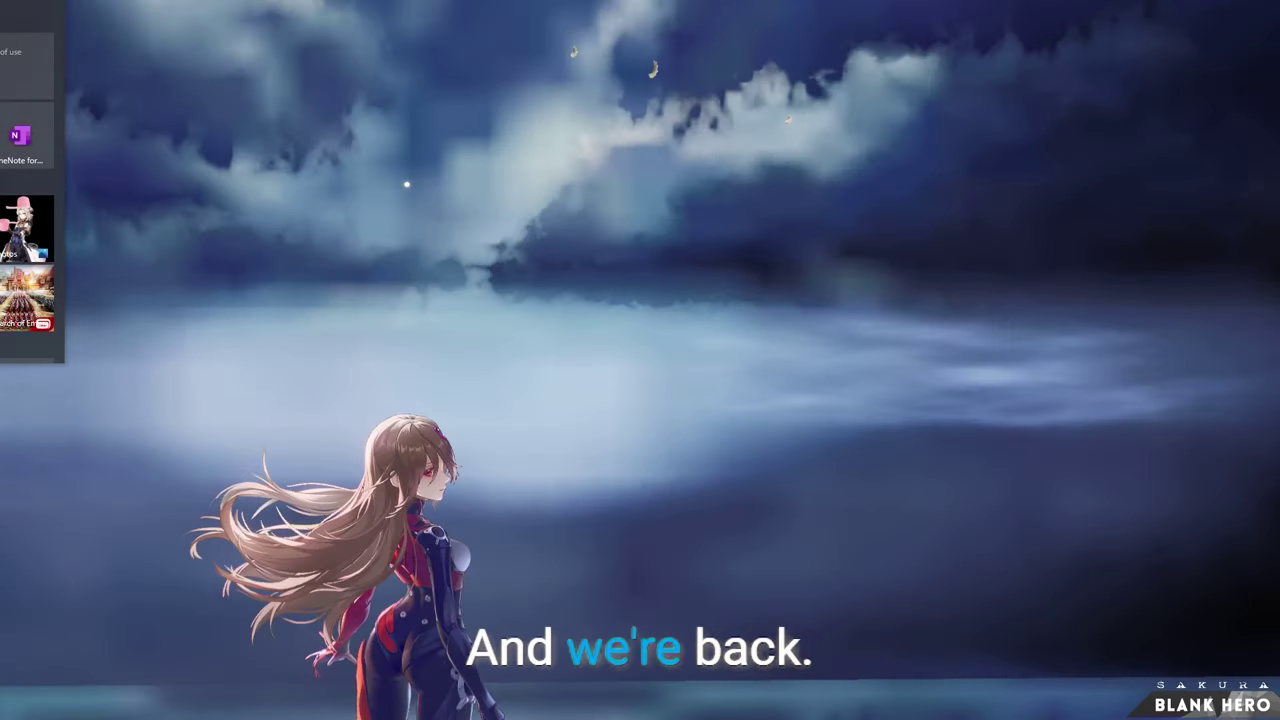
pyautogui.press('super')
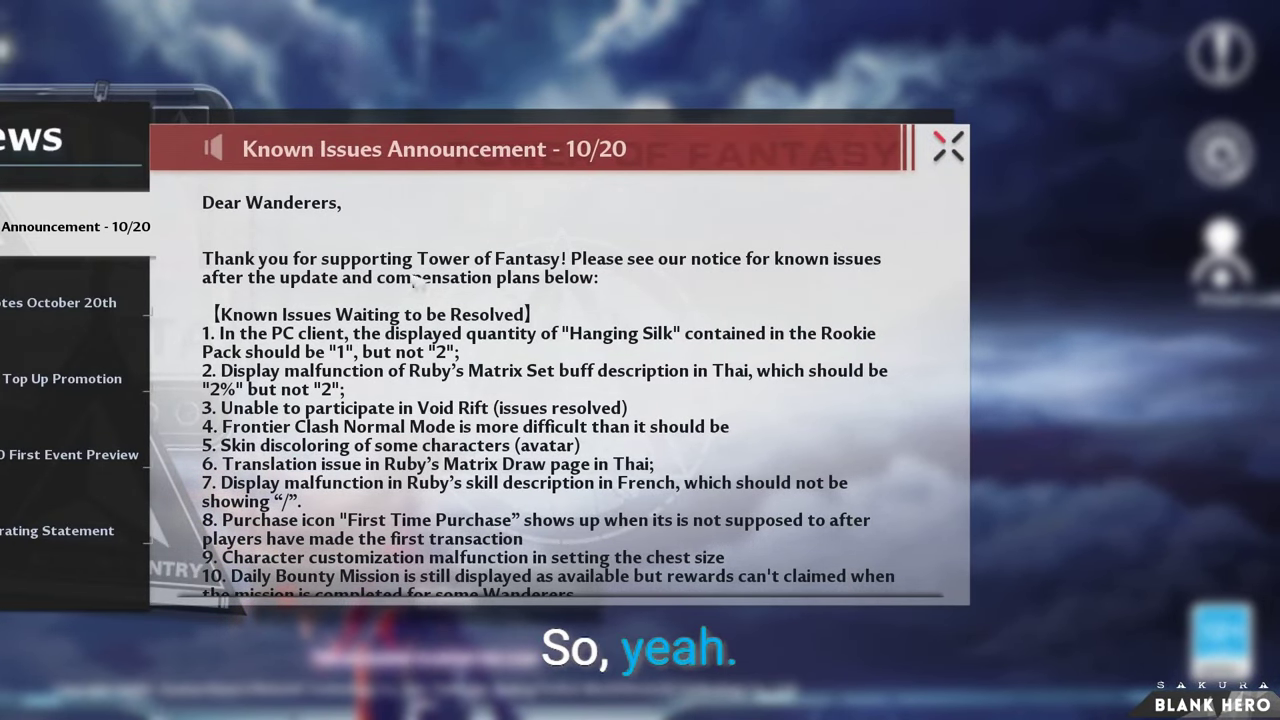
pyautogui.click(948, 146)
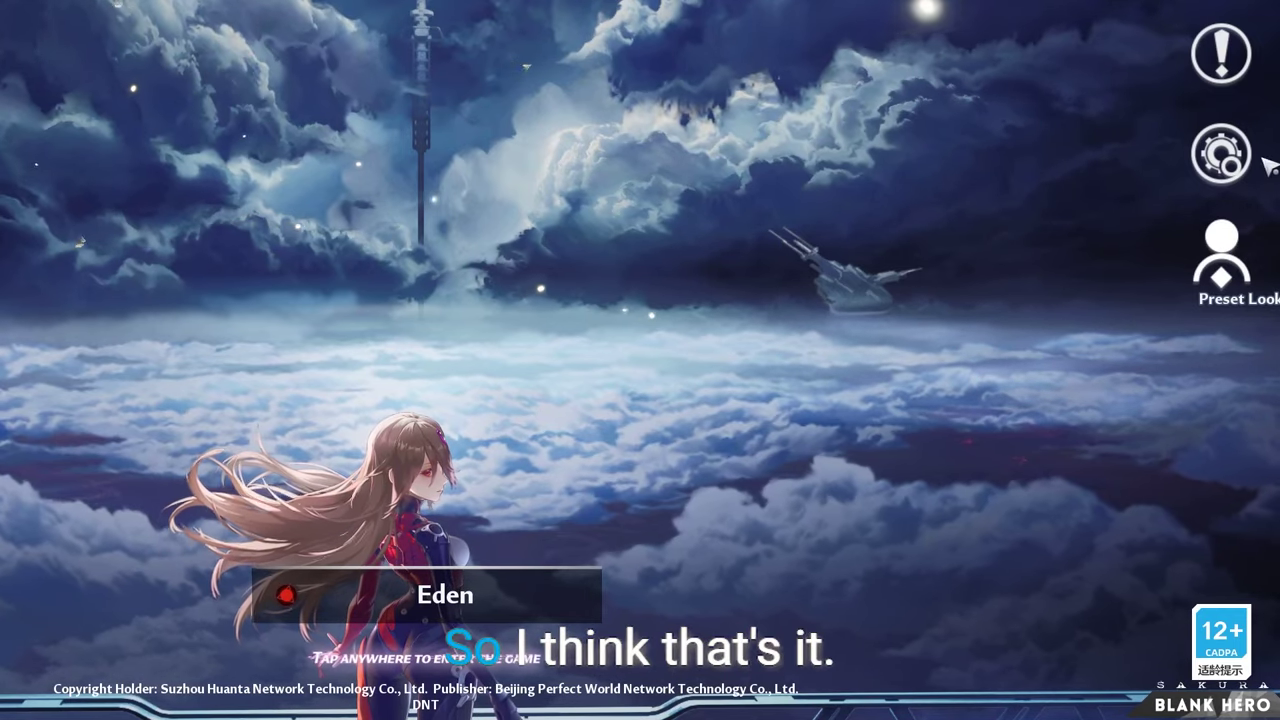
# Step: Turn off Full Screen Display in the game's display settings and reposition the windowed game on the desktop
pyautogui.click(1220, 158)
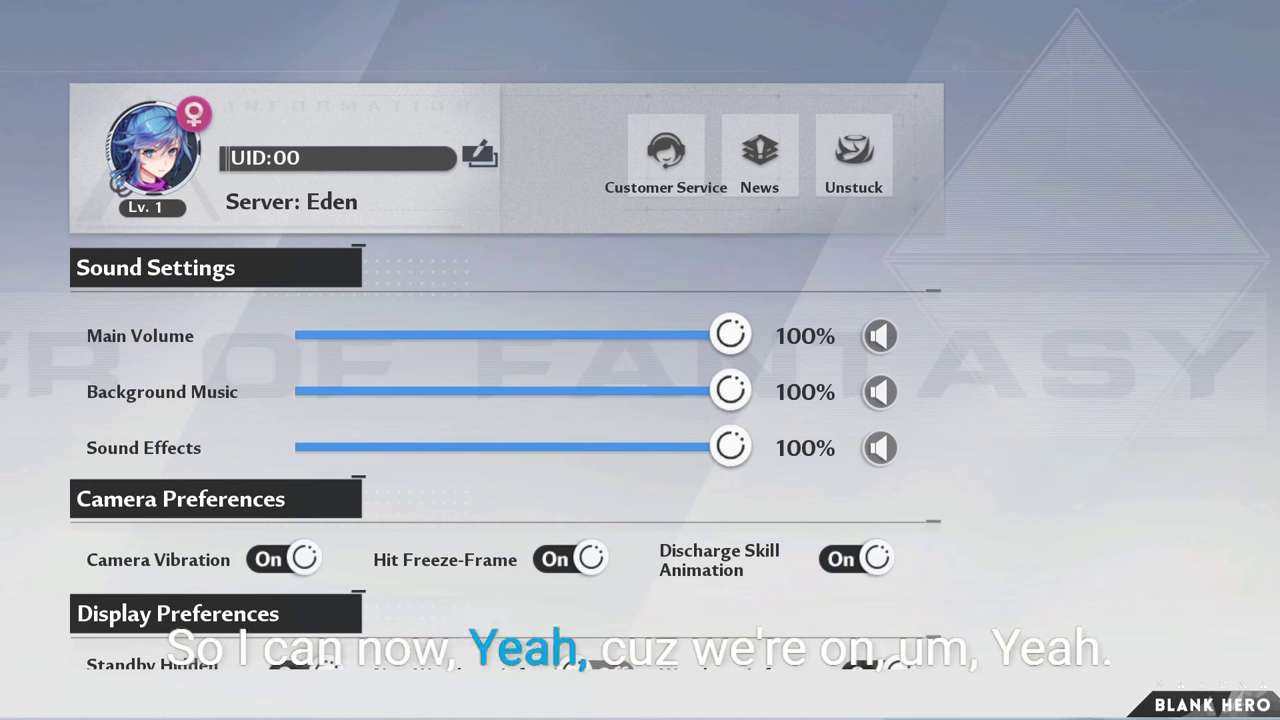
pyautogui.scroll(-5, 505, 400)
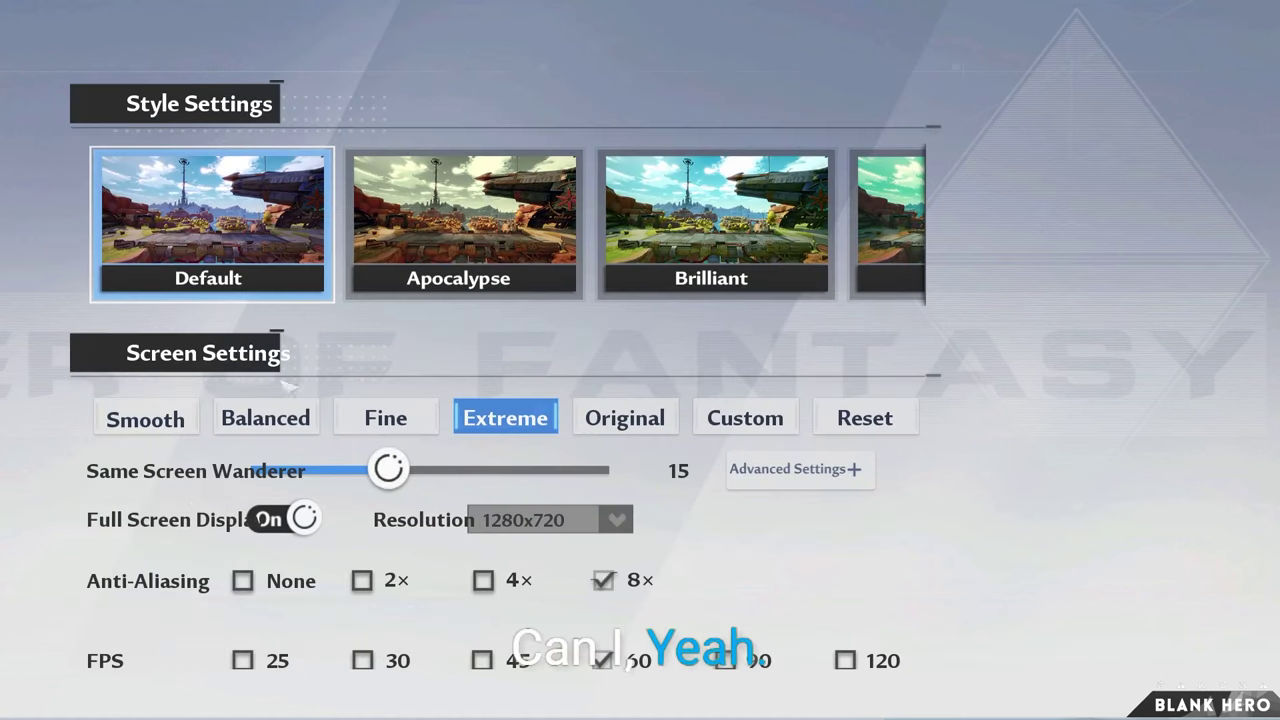
pyautogui.scroll(-1, 270, 497)
pyautogui.click(285, 455)
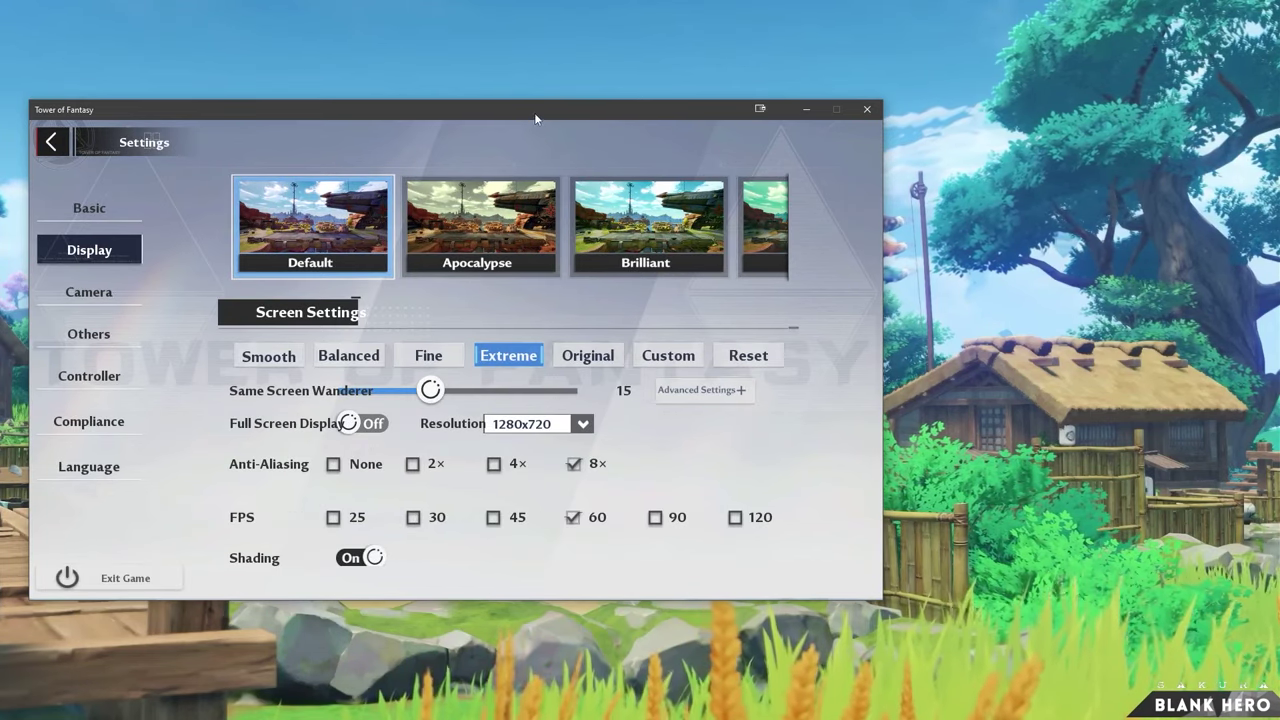
pyautogui.moveTo(542, 112); pyautogui.dragTo(884, 58)
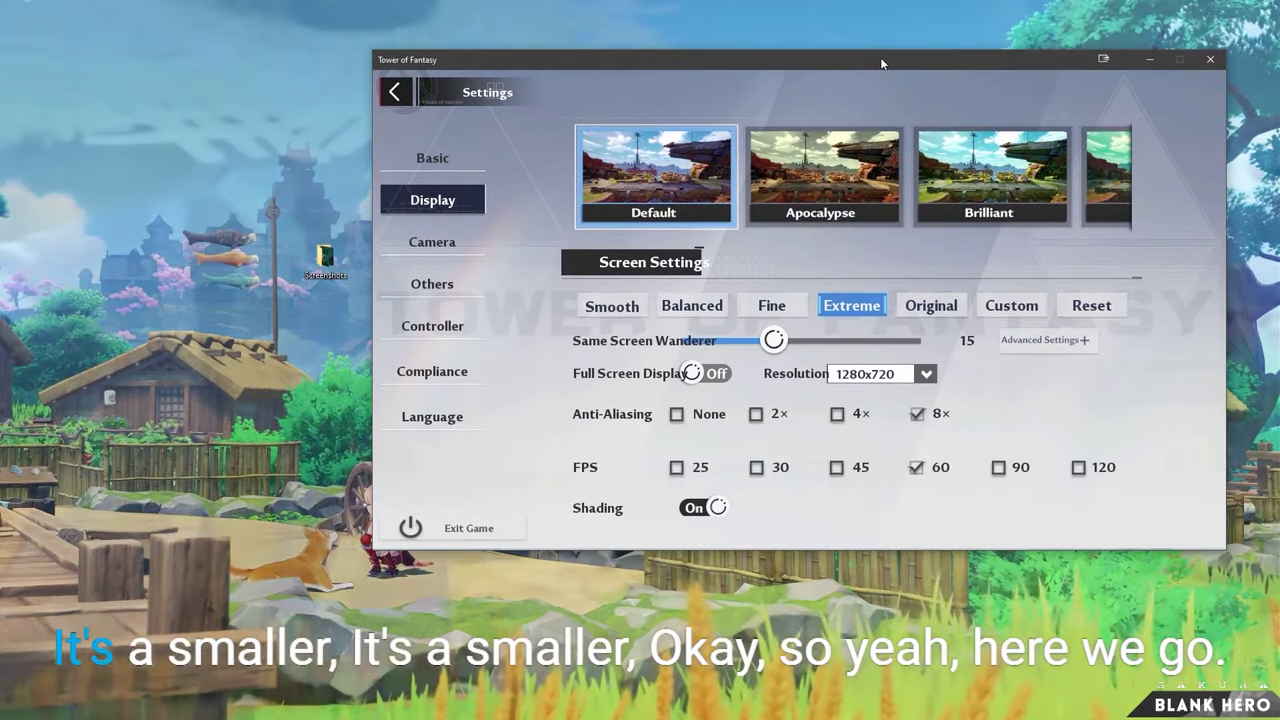
# Step: Go back to the title screen, reopen the game settings and exit the game from there
pyautogui.click(402, 95)
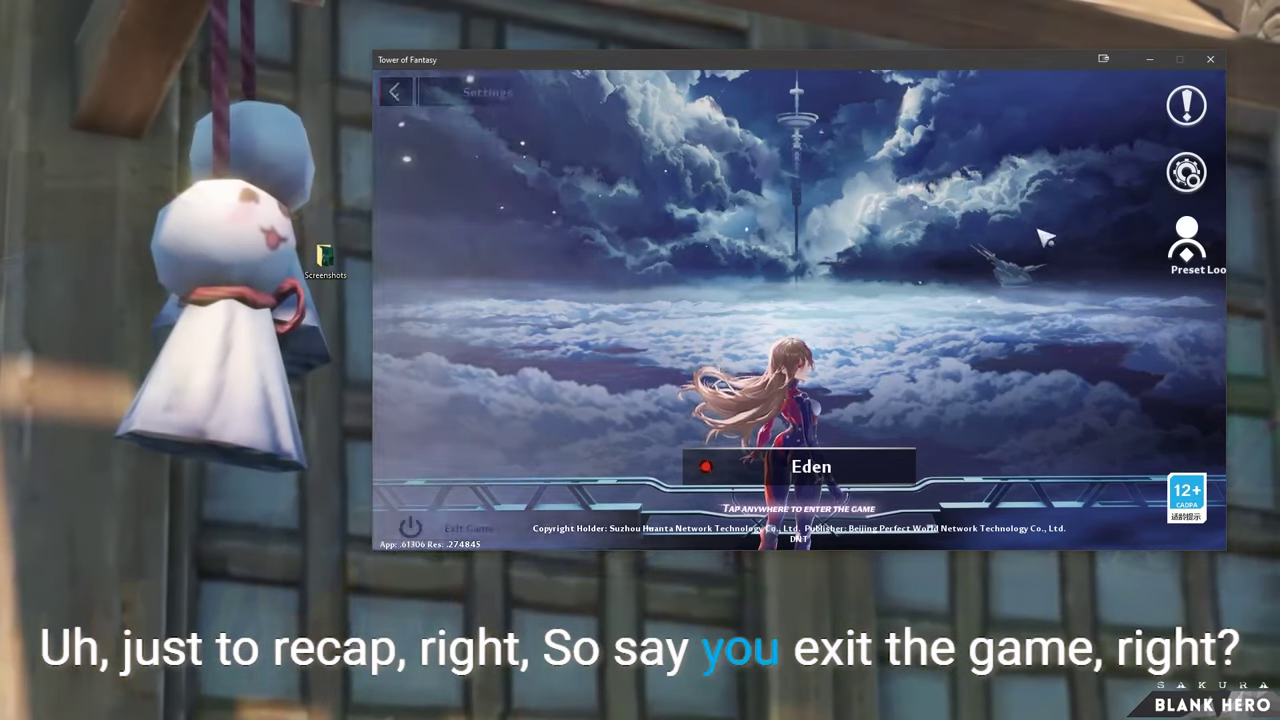
pyautogui.click(1186, 172)
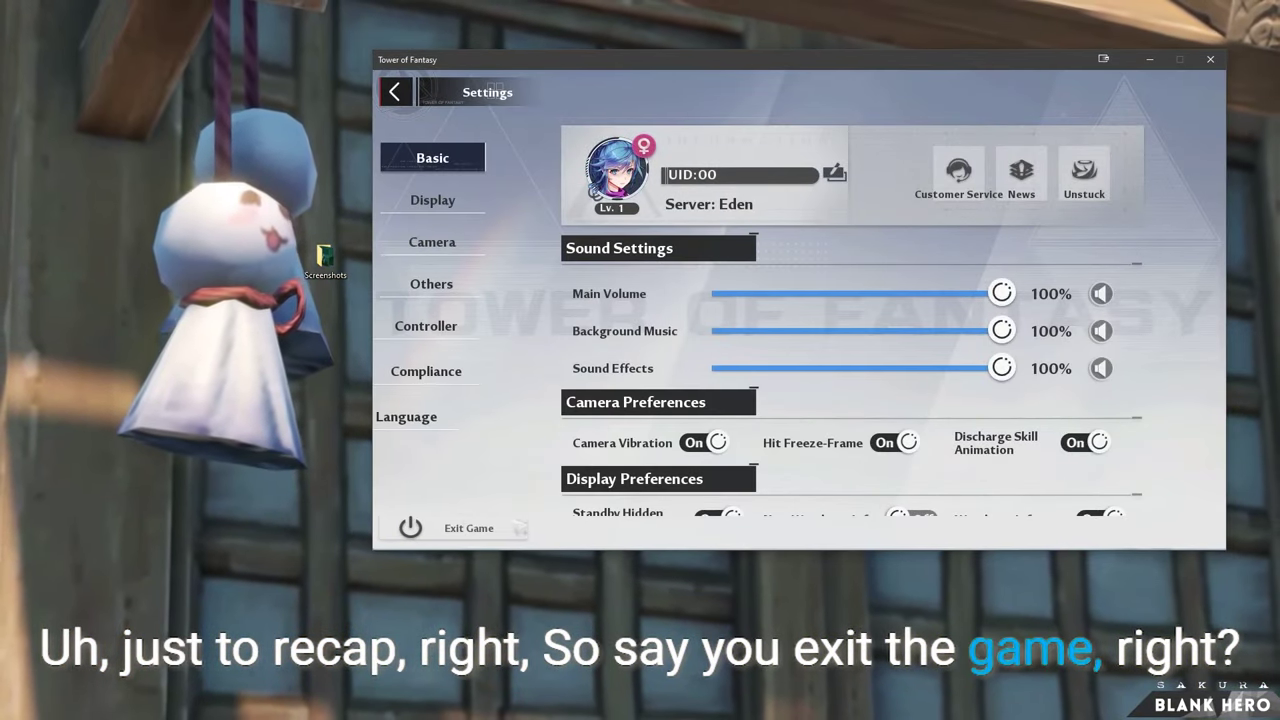
pyautogui.click(466, 526)
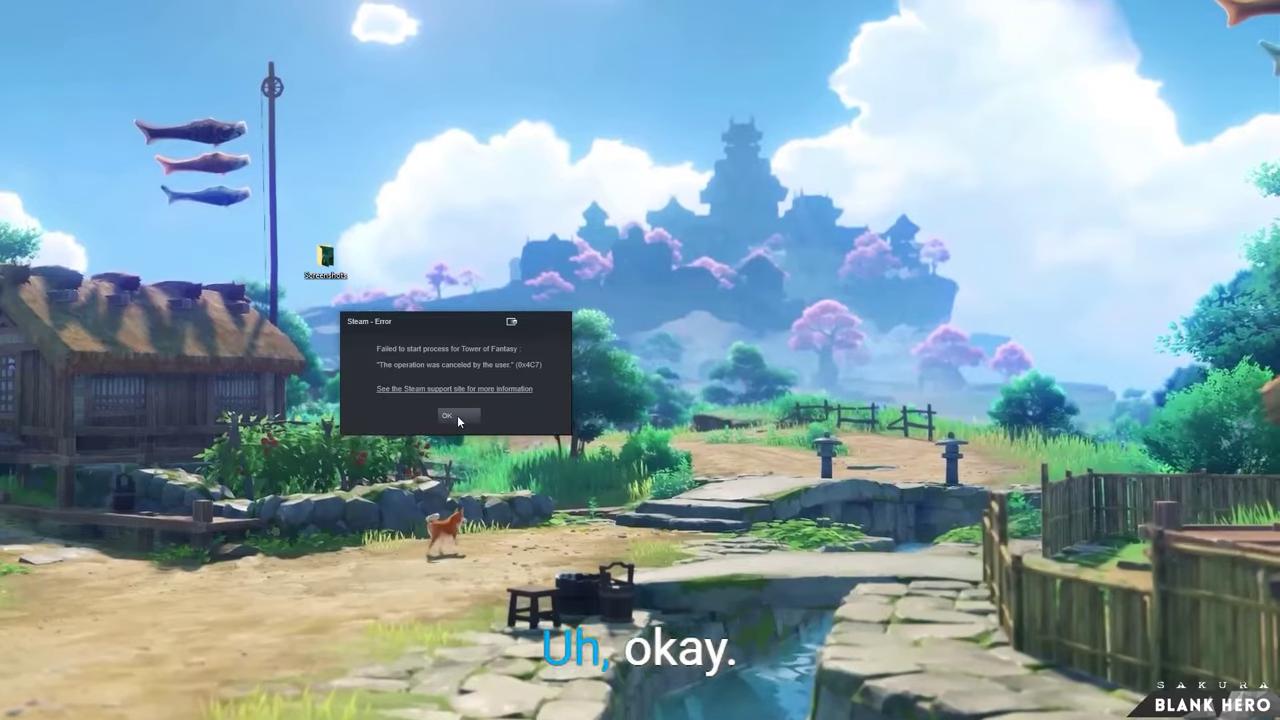
# Step: Dismiss the Steam error, start Tower of Fantasy from its desktop shortcut and close the launch preparation window
pyautogui.click(457, 415)
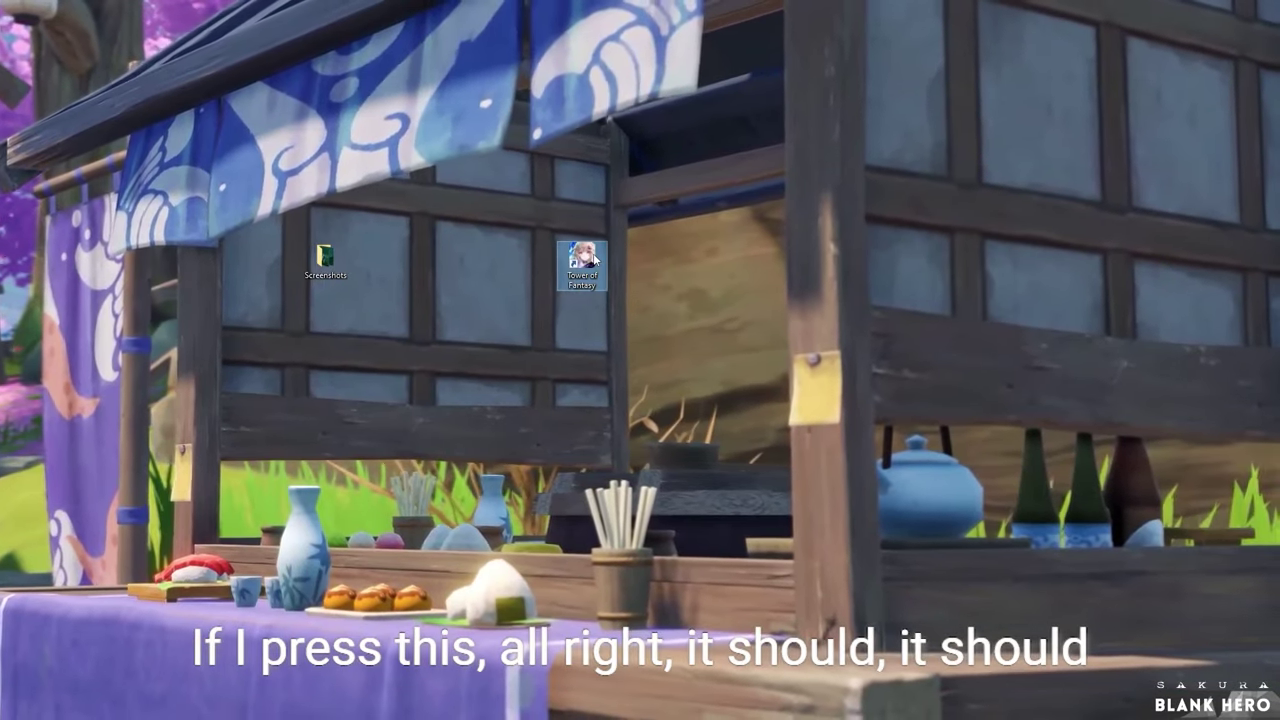
pyautogui.doubleClick(590, 262)
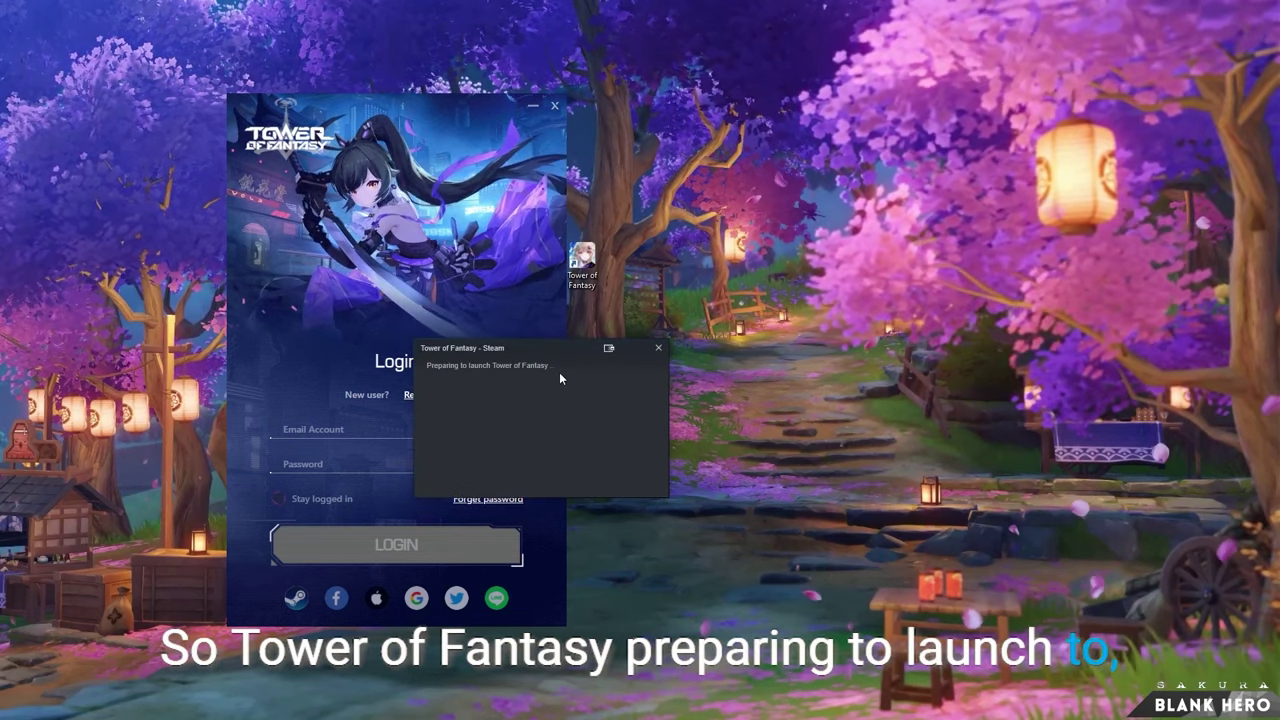
pyautogui.click(658, 348)
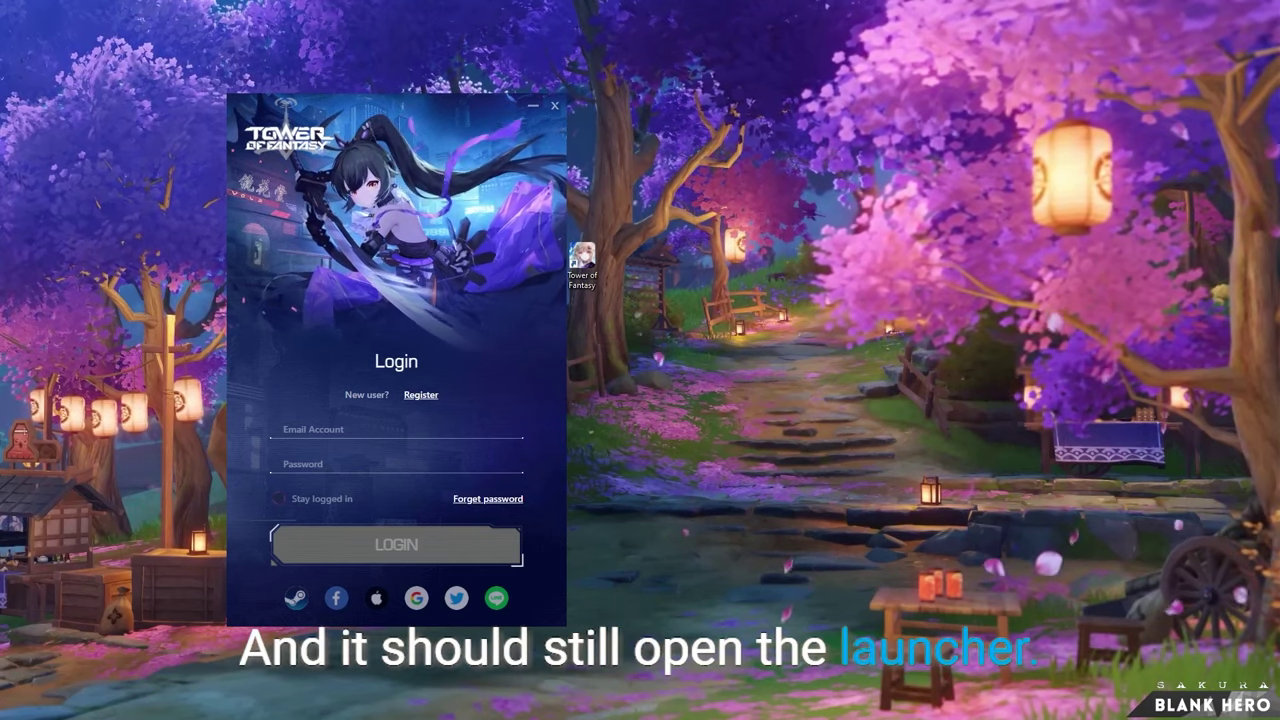
# Step: Switch to Steam, check the running status and play time on Tower of Fantasy's library page, and close Steam's window
pyautogui.press('super')
pyautogui.write('st')
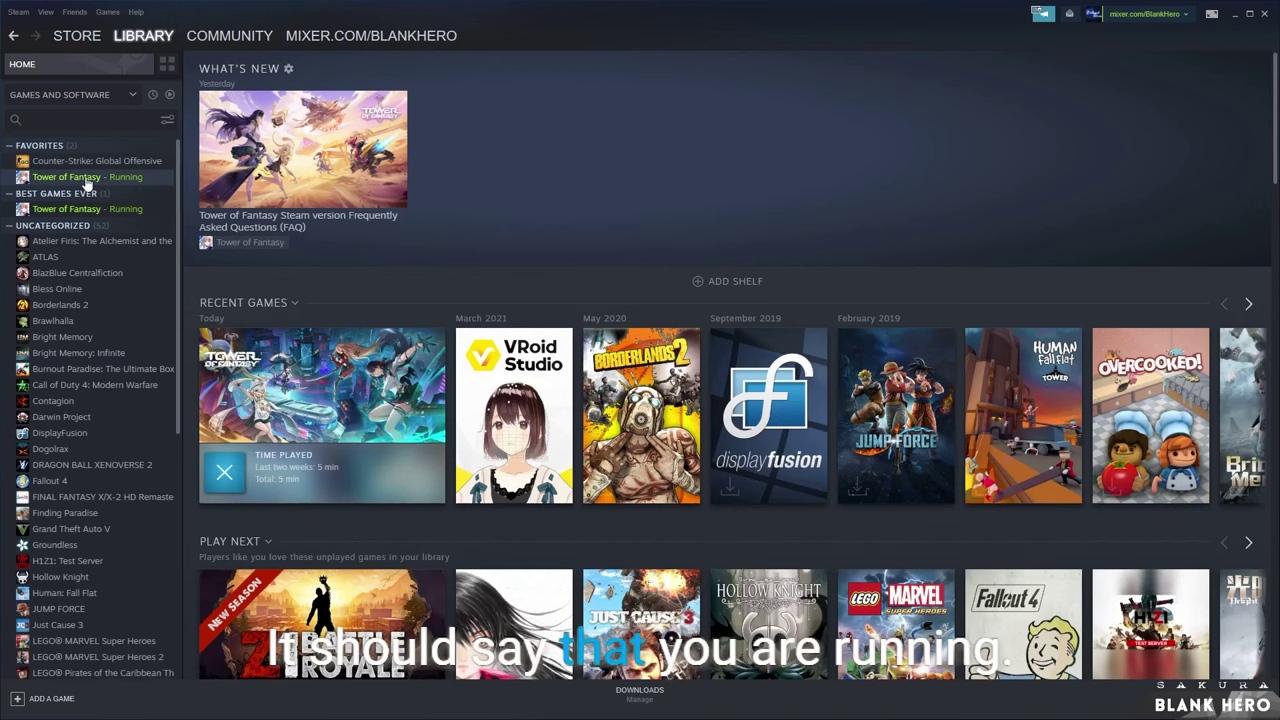
pyautogui.click(70, 208)
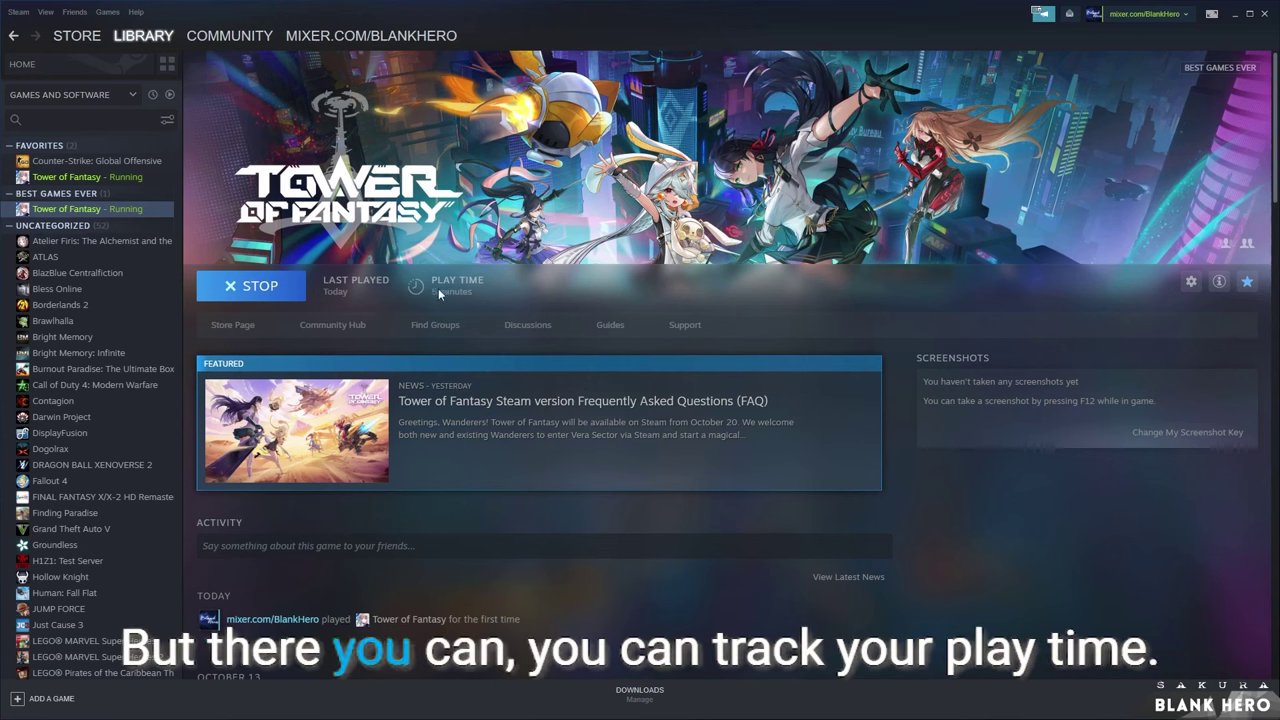
pyautogui.click(1268, 16)
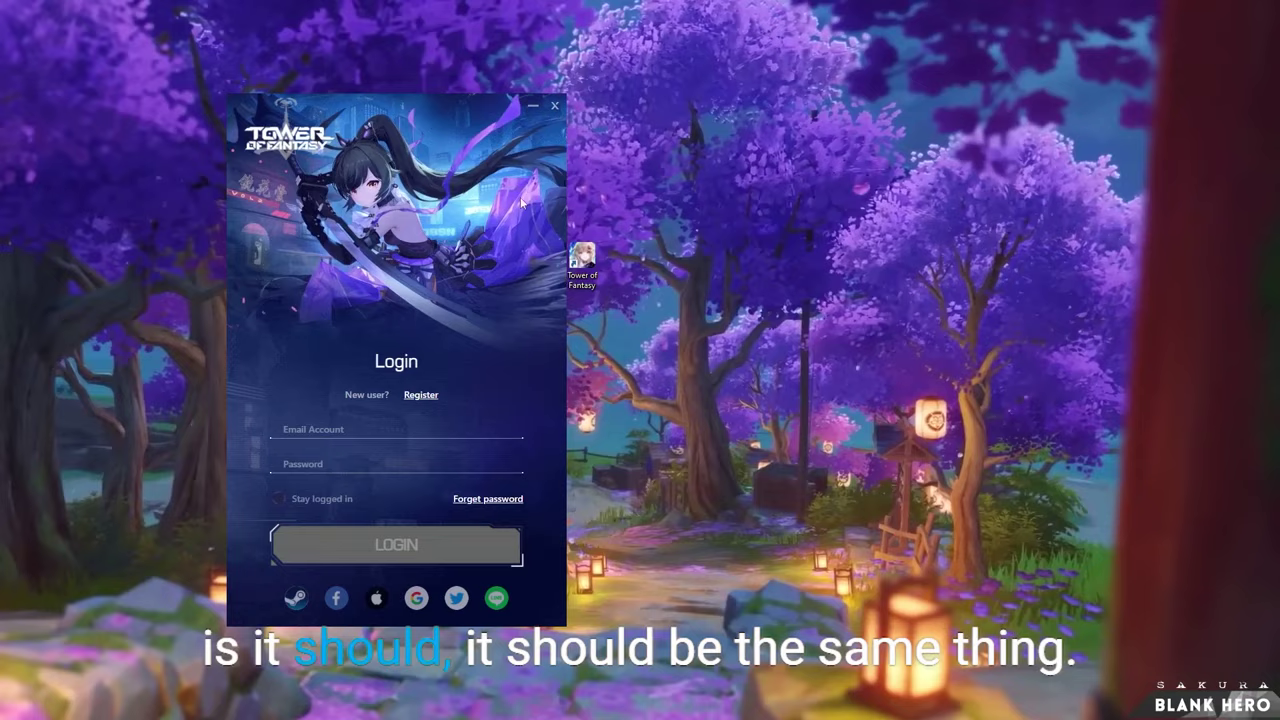
# Step: Open the properties of the Tower of Fantasy desktop shortcut to inspect its target
pyautogui.rightClick(586, 256)
pyautogui.press('Escape')
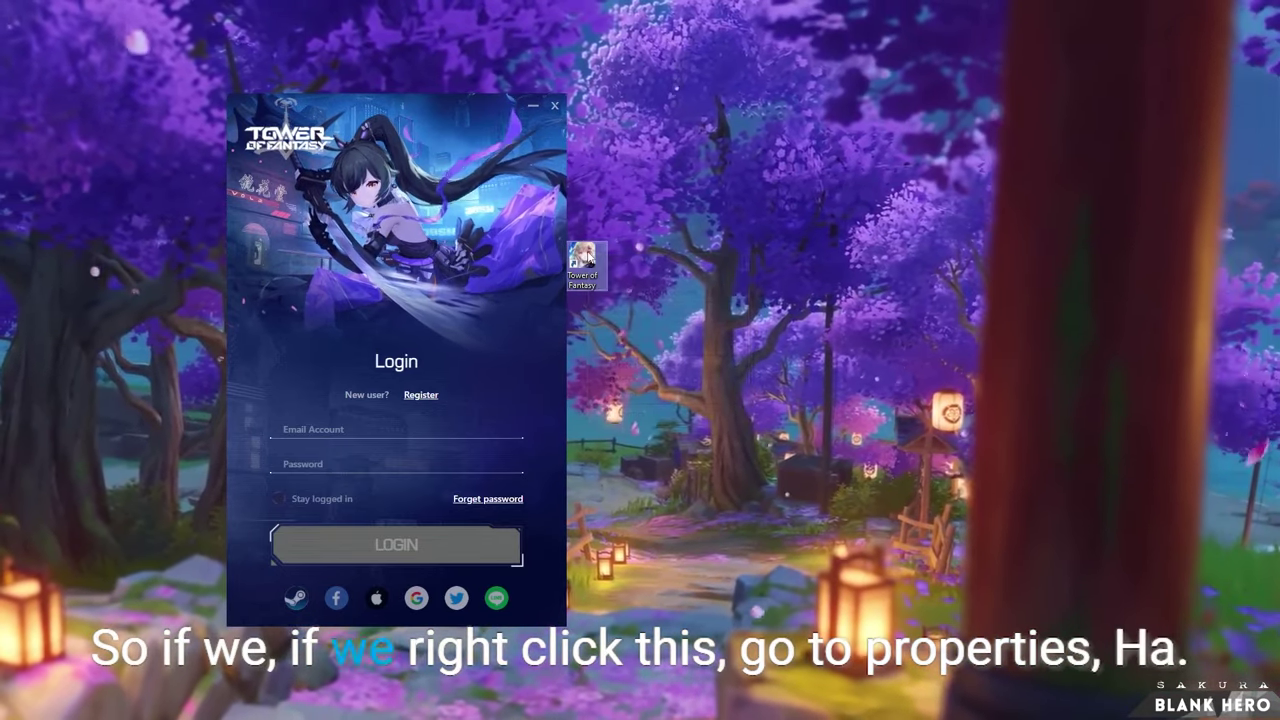
pyautogui.rightClick(587, 257)
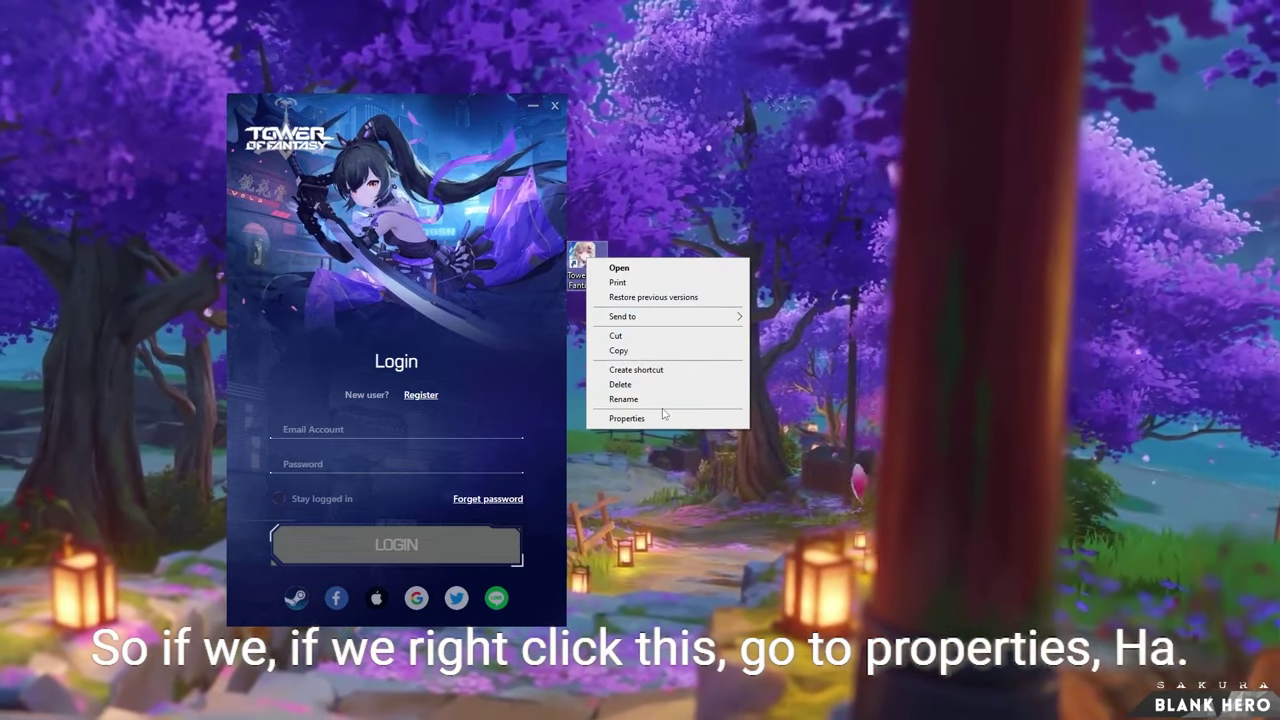
pyautogui.click(660, 417)
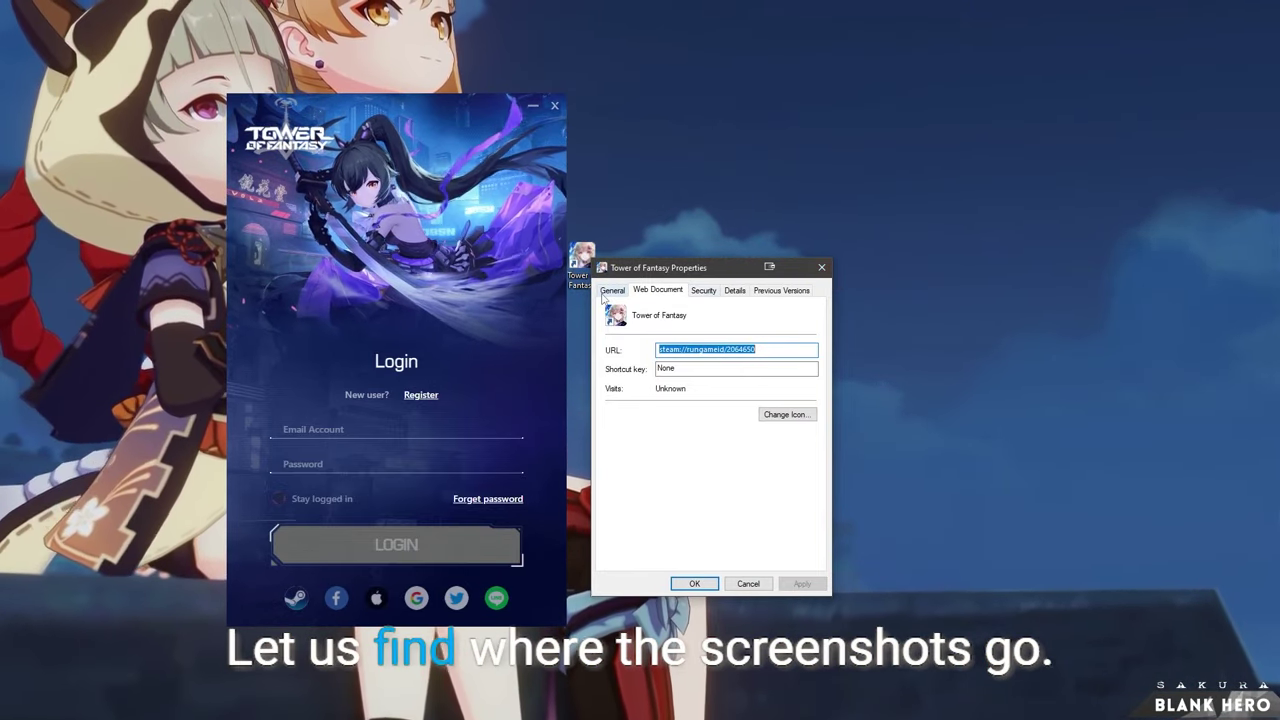
# Step: Close the Tower of Fantasy shortcut's properties and the game's login window
pyautogui.click(821, 267)
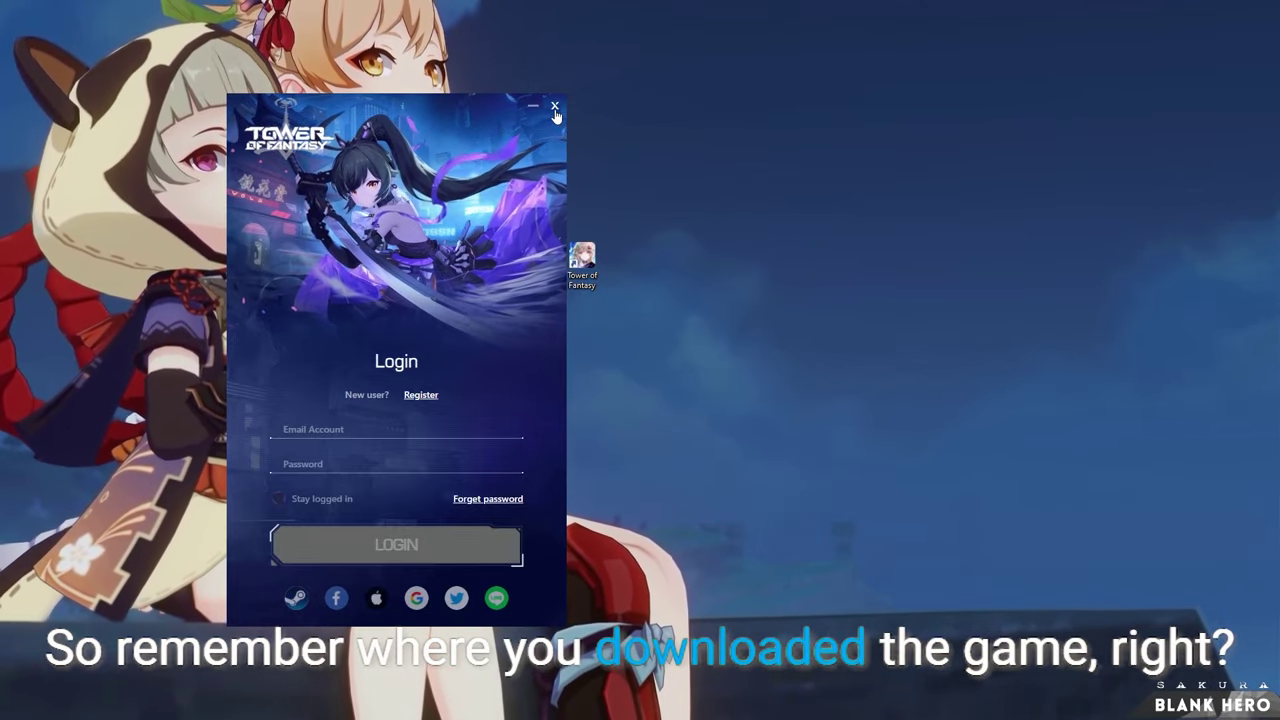
pyautogui.click(555, 108)
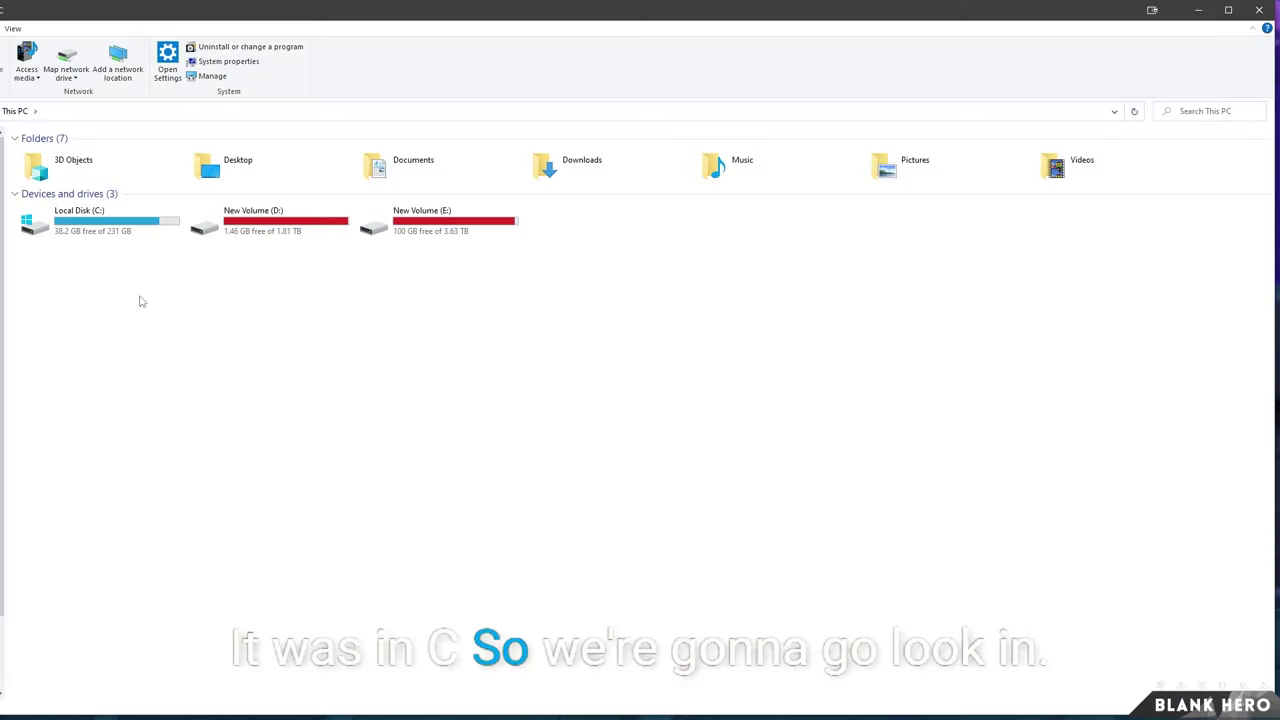
# Step: Browse in File Explorer to the Steam folder under Program Files (x86) on Local Disk (C:)
pyautogui.doubleClick(104, 229)
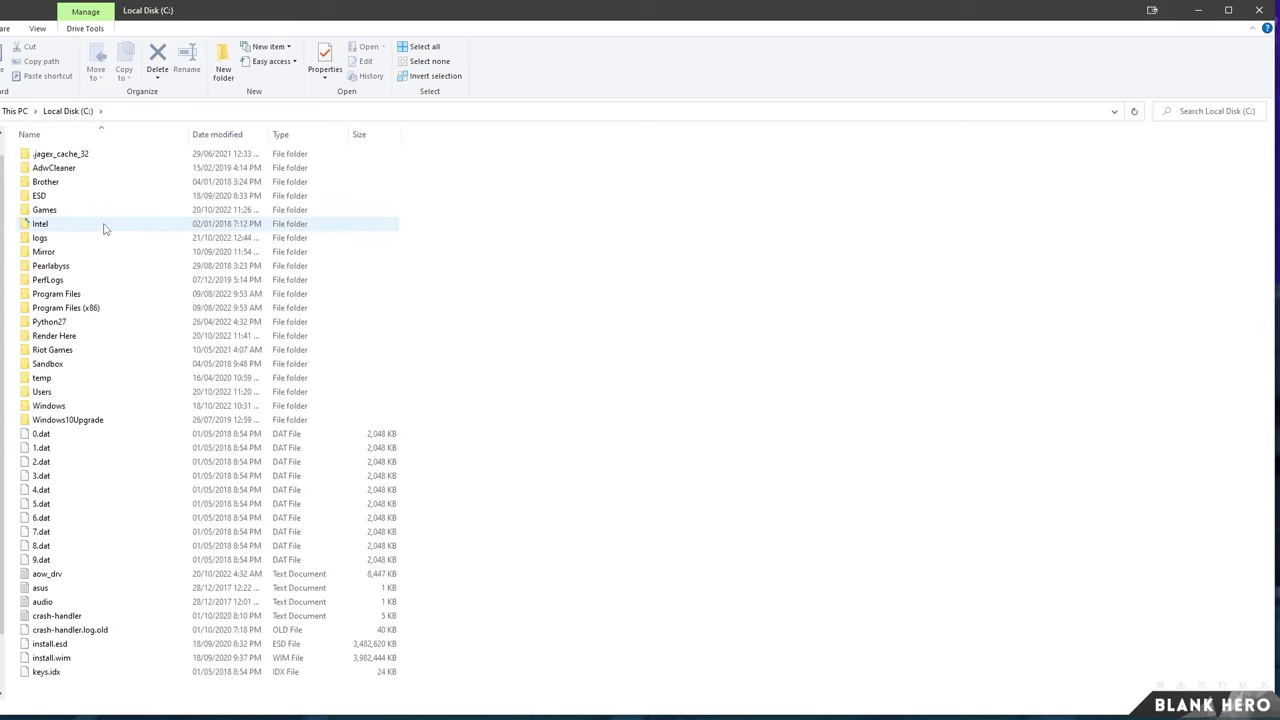
pyautogui.doubleClick(92, 309)
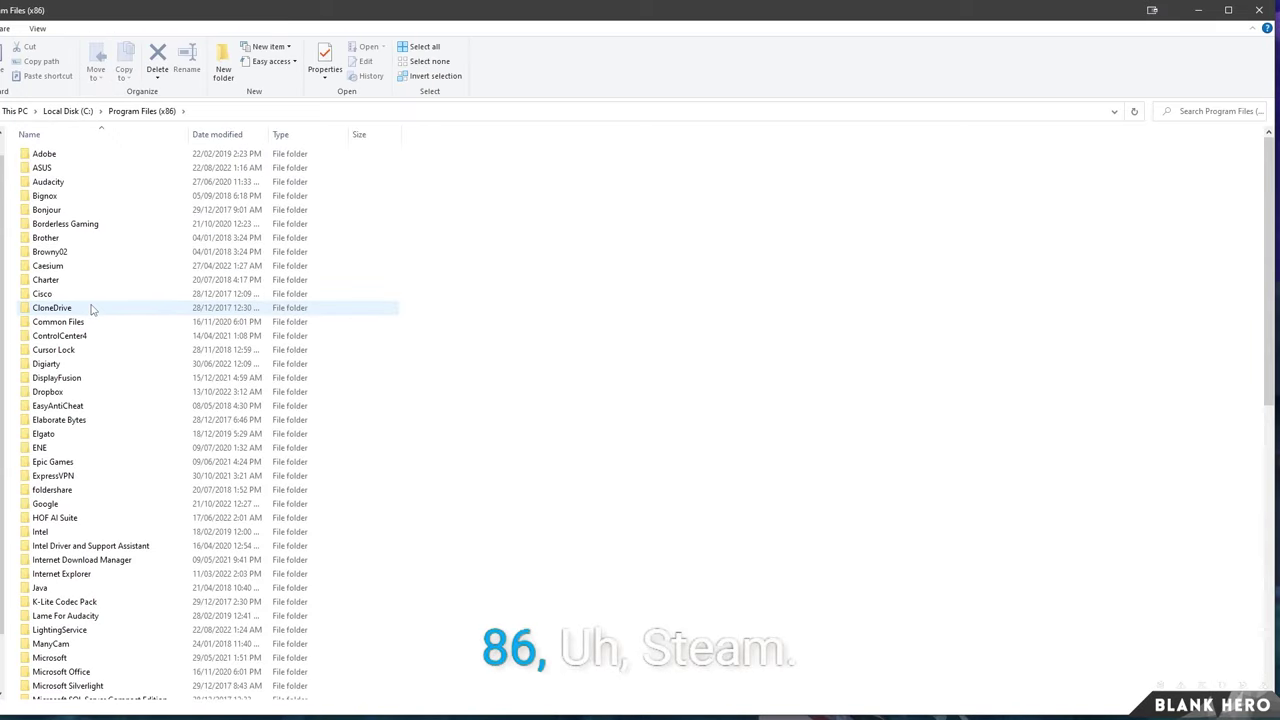
pyautogui.scroll(-10, 100, 330)
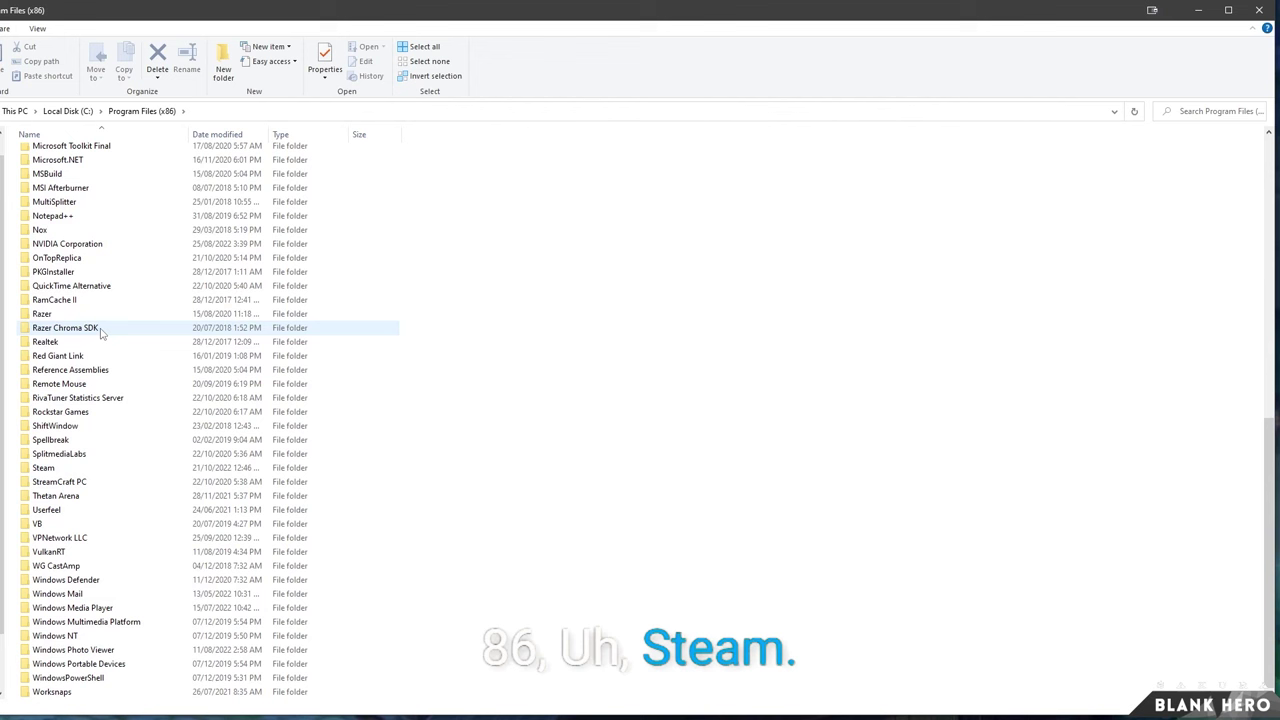
pyautogui.doubleClick(70, 470)
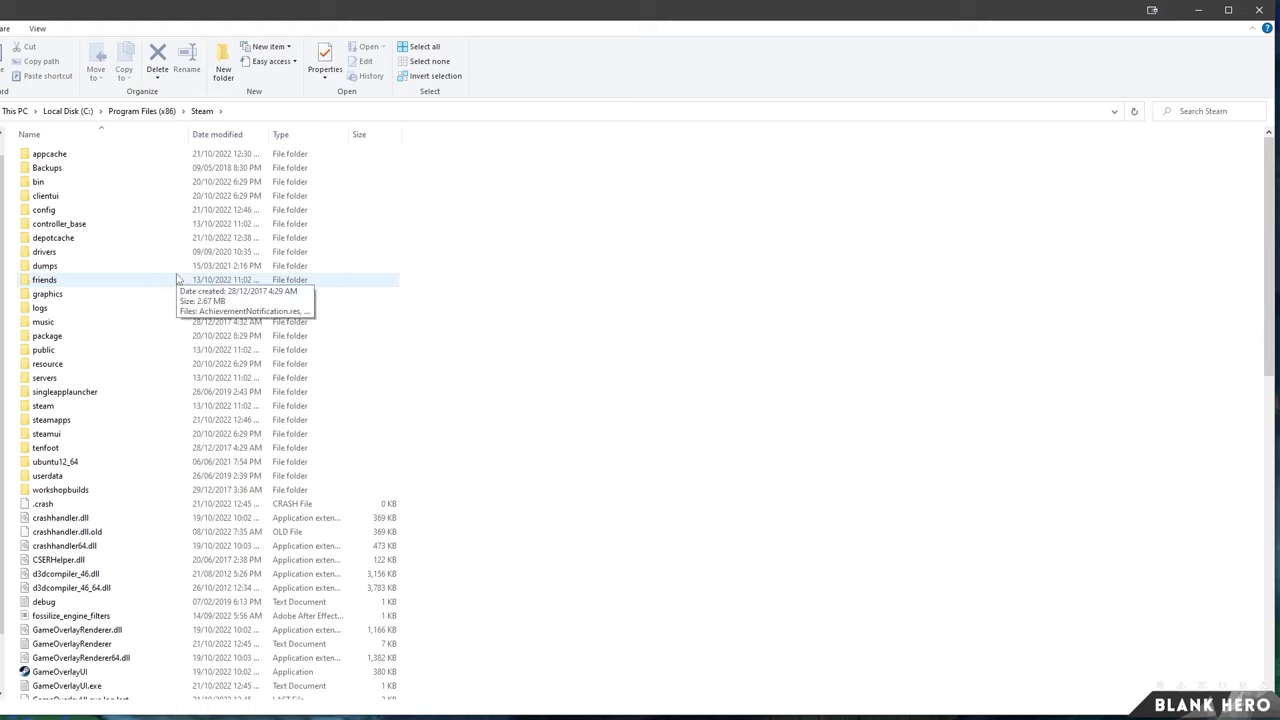
# Step: Go back to Program Files (x86) to recheck the folder list and reopen the Steam folder
pyautogui.click(142, 111)
pyautogui.scroll(-3, 123, 586)
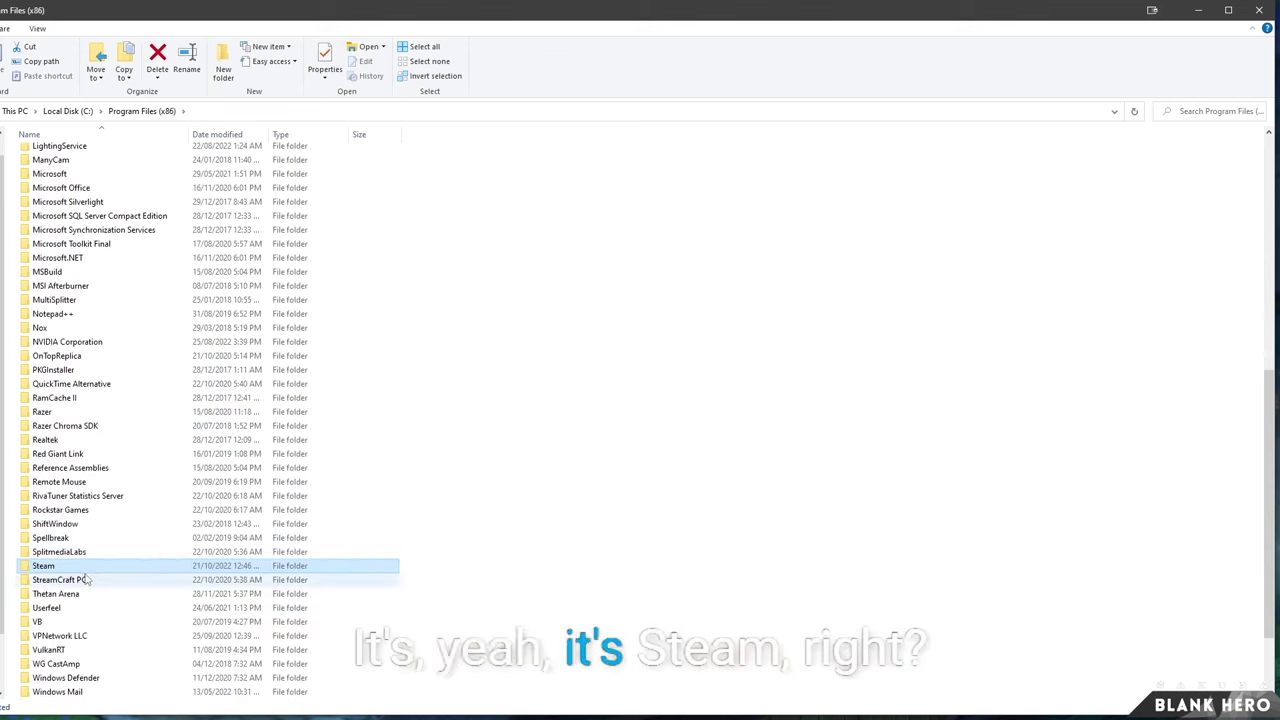
pyautogui.doubleClick(86, 567)
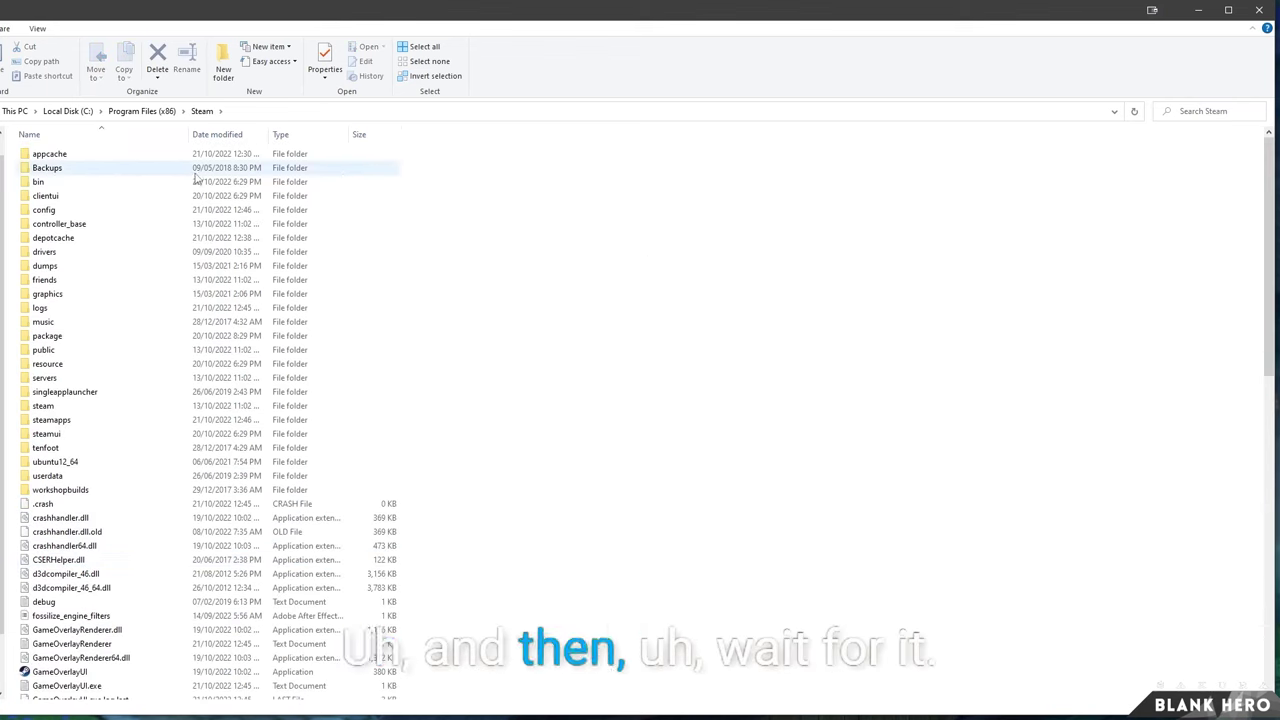
# Step: Search the Steam folder for "tower" to locate the game's installation folder
pyautogui.click(1199, 115)
pyautogui.write('towe')
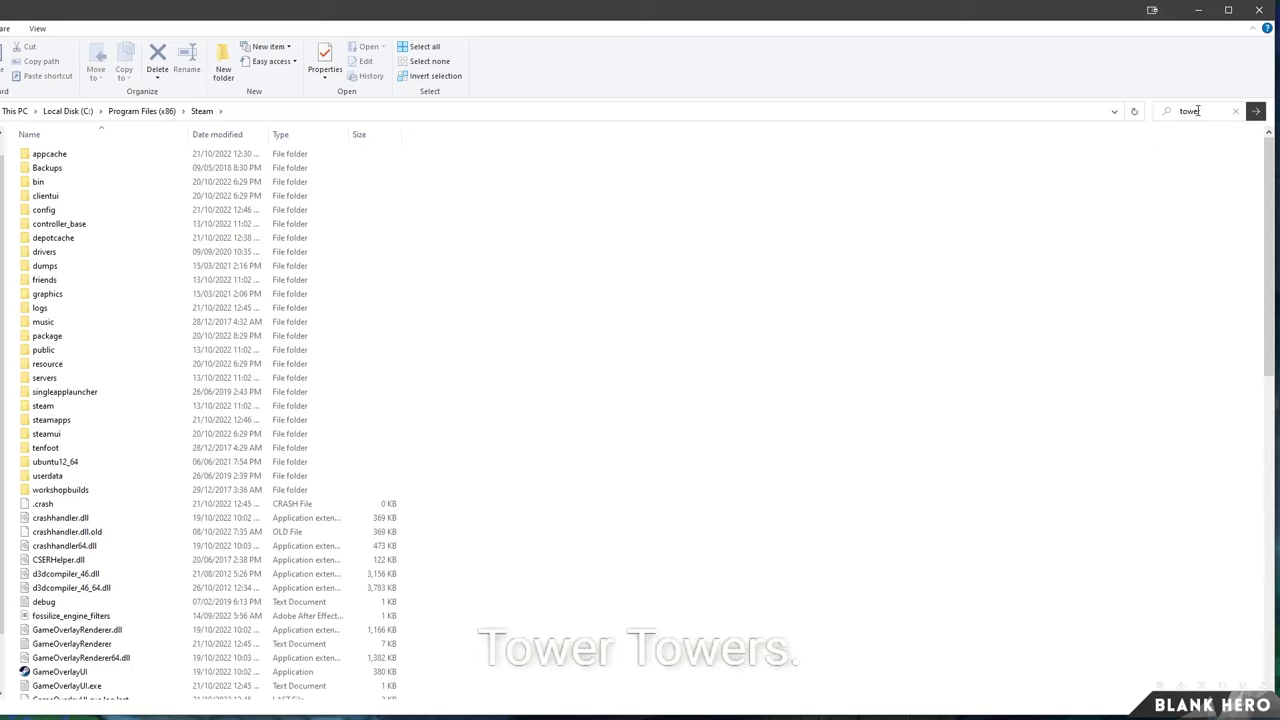
pyautogui.write('r')
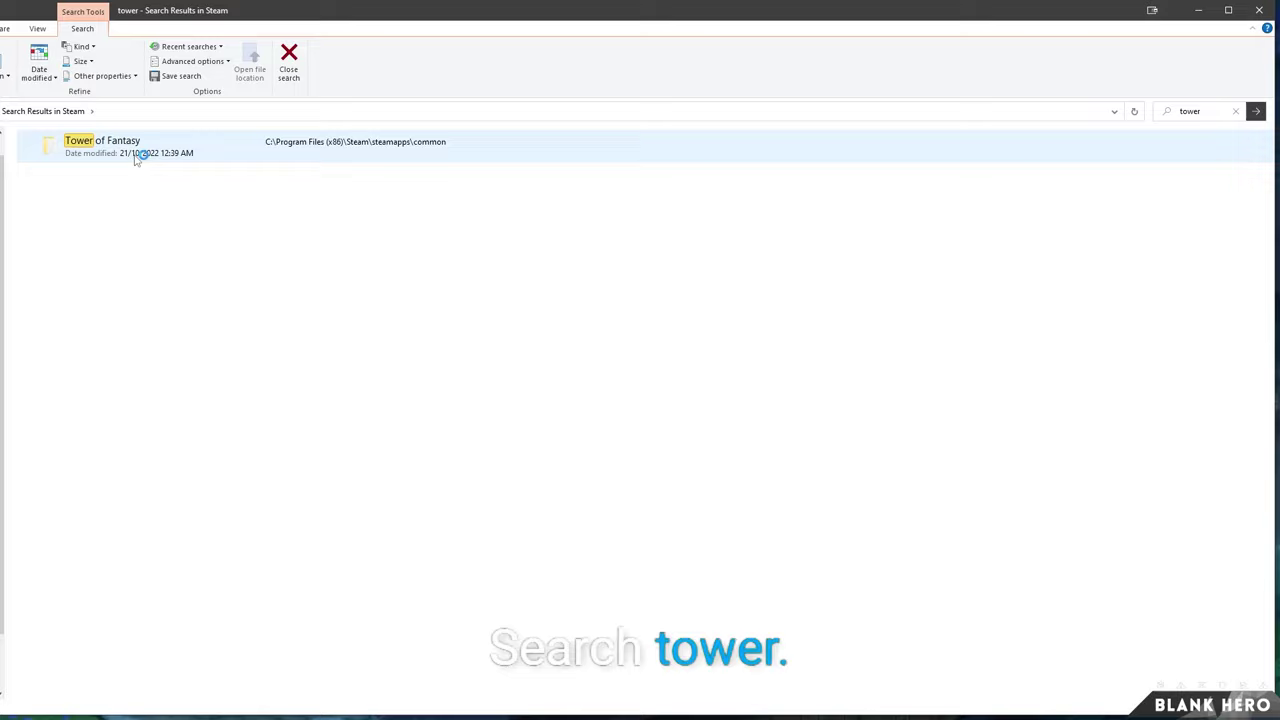